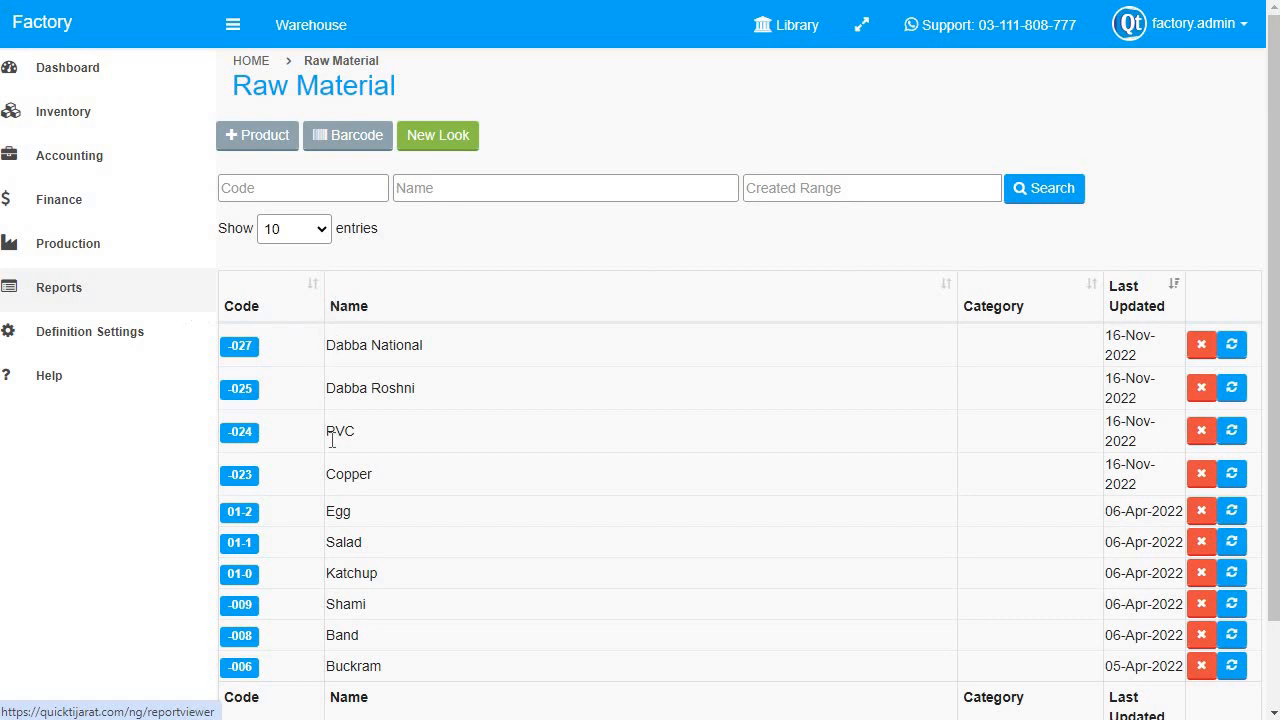
Review the raw material list and the blank form for a new raw material, and return to the list.
left_click(333, 455)
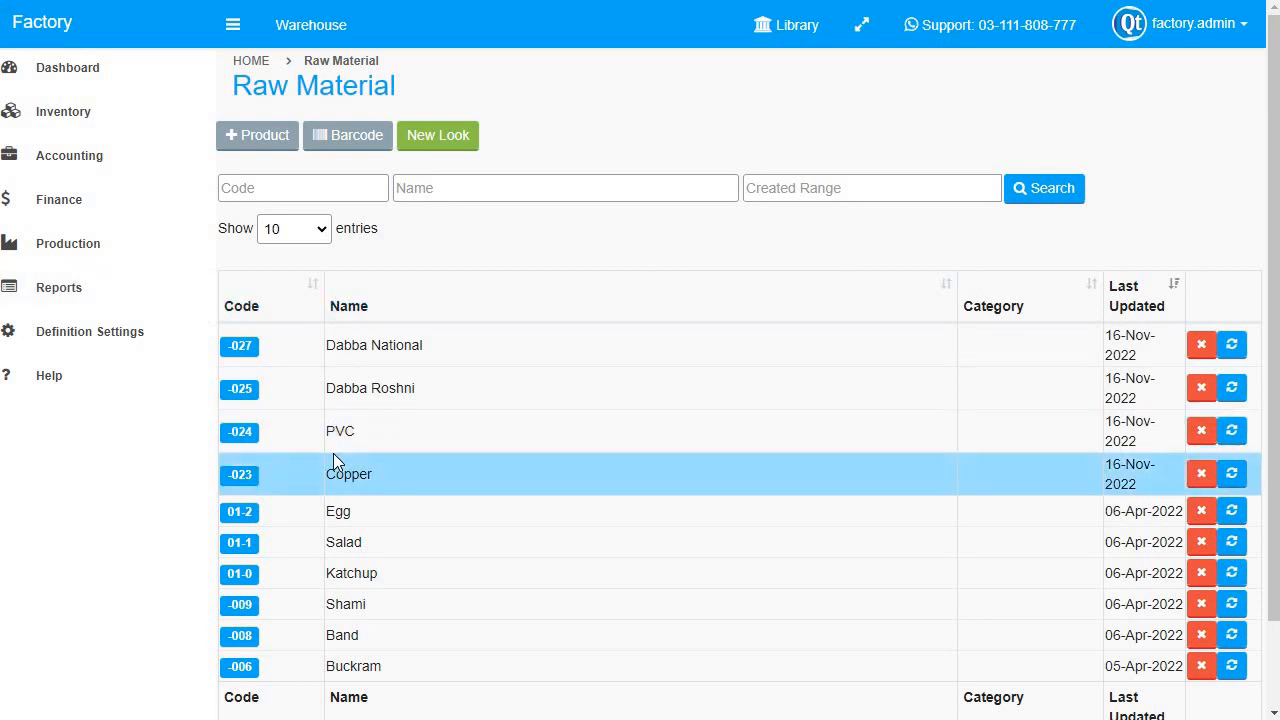
left_click(361, 406)
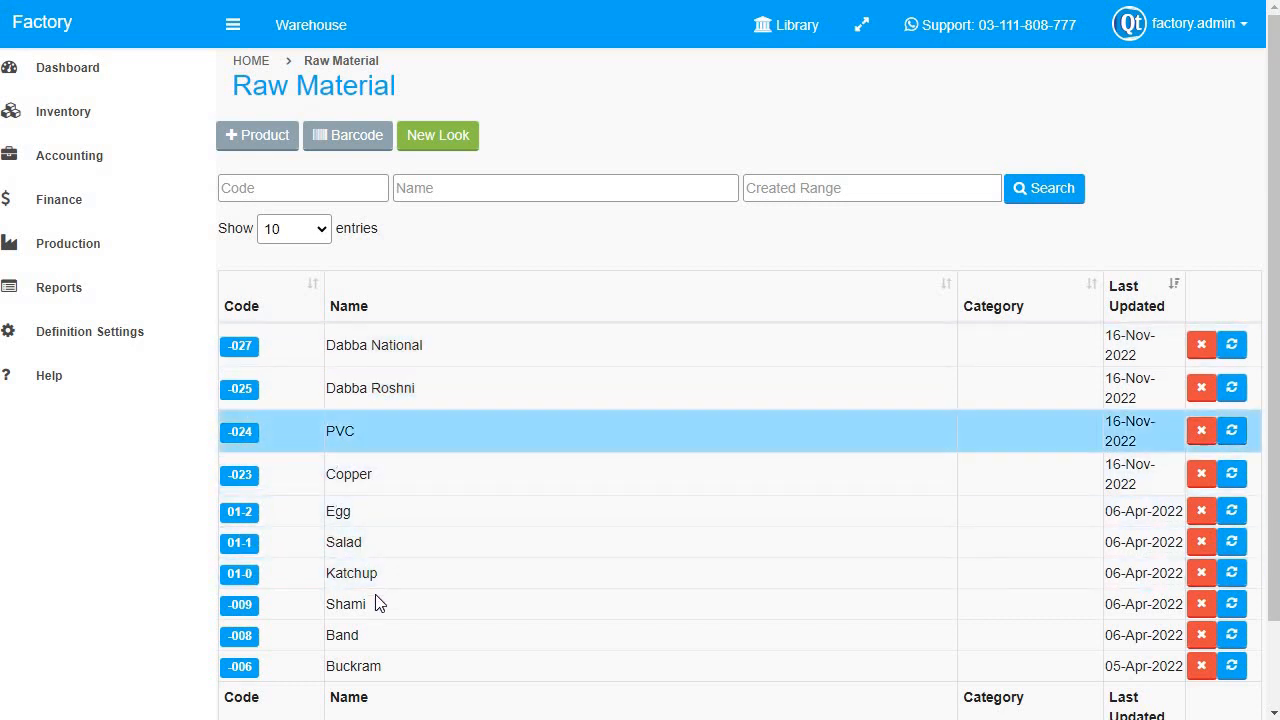
left_click(276, 146)
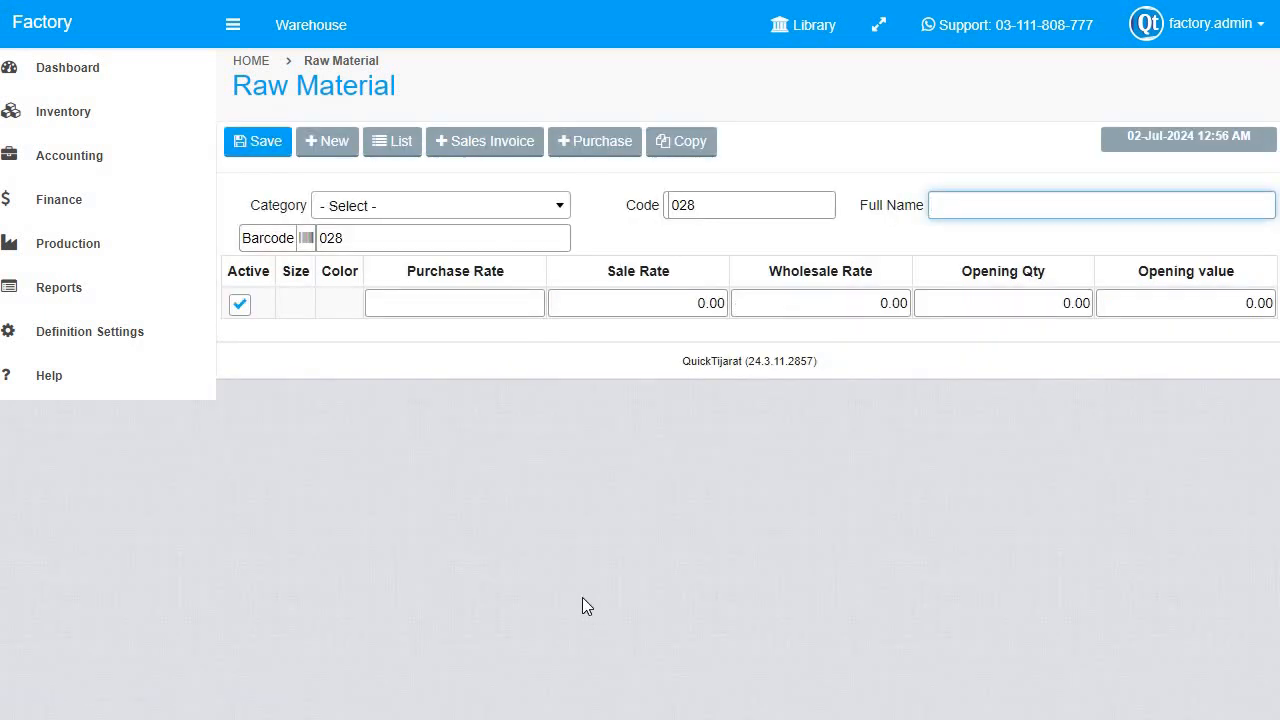
left_click(386, 157)
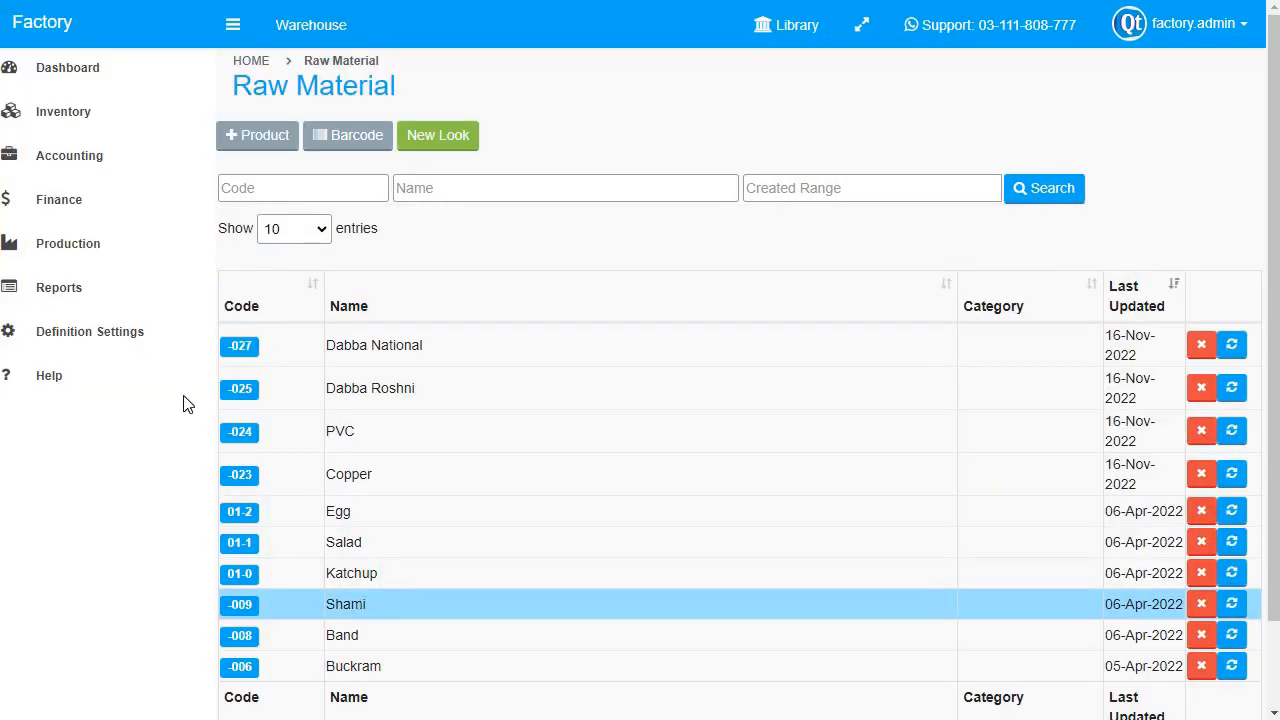
Open the Shirt recipe from the production definitions, examine its raw materials, quantities and descriptions, and return to the recipe list.
left_click(148, 346)
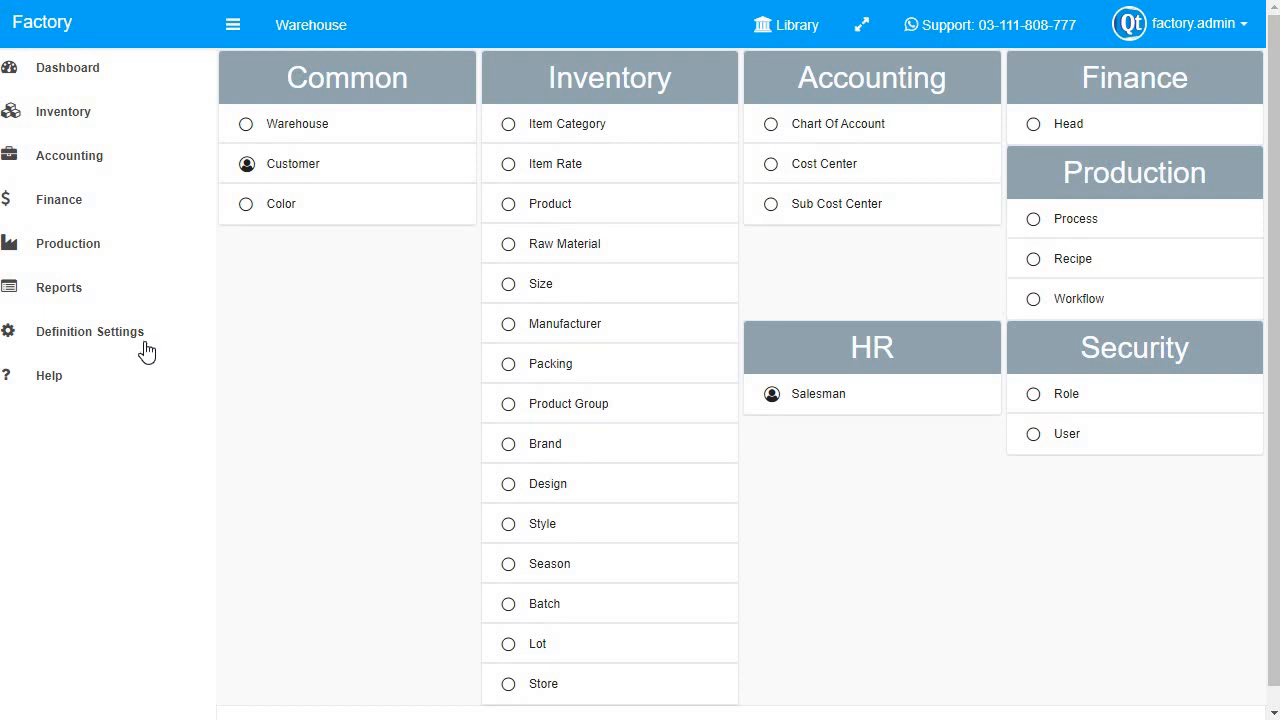
left_click(1078, 272)
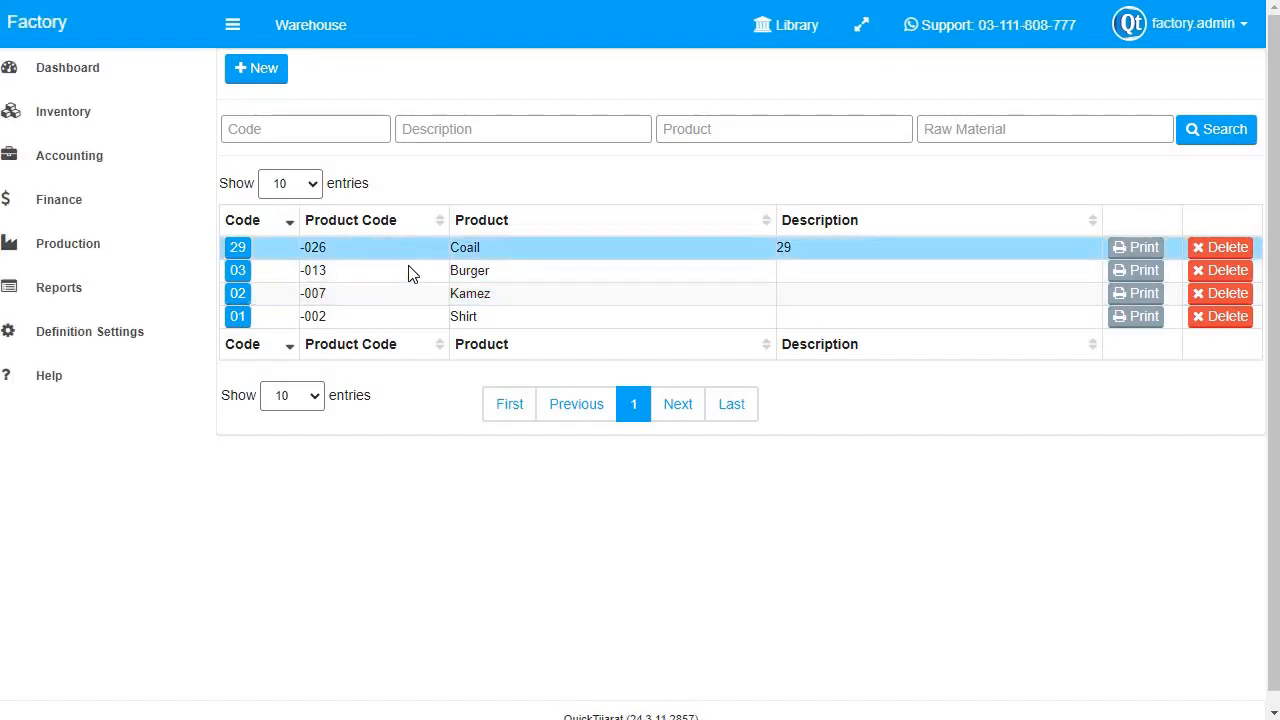
left_click(270, 324)
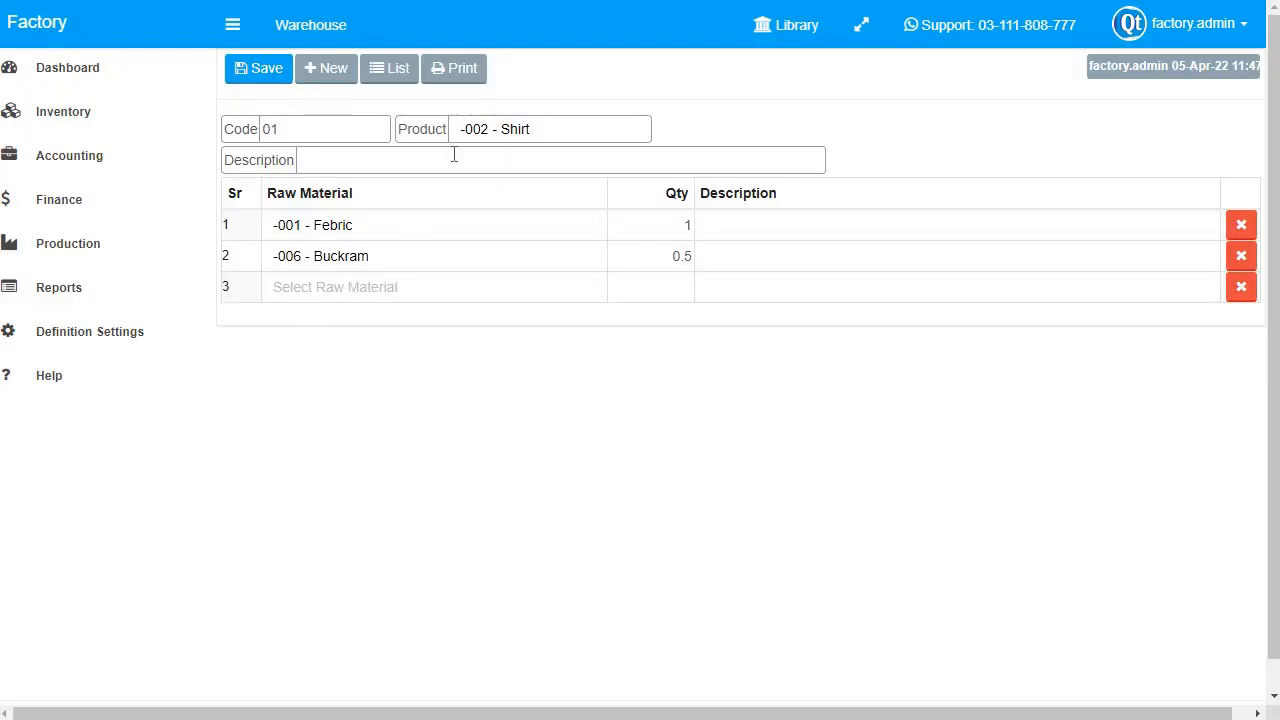
left_click(375, 229)
left_click(648, 354)
left_click(630, 220)
key("Down")
left_click(708, 237)
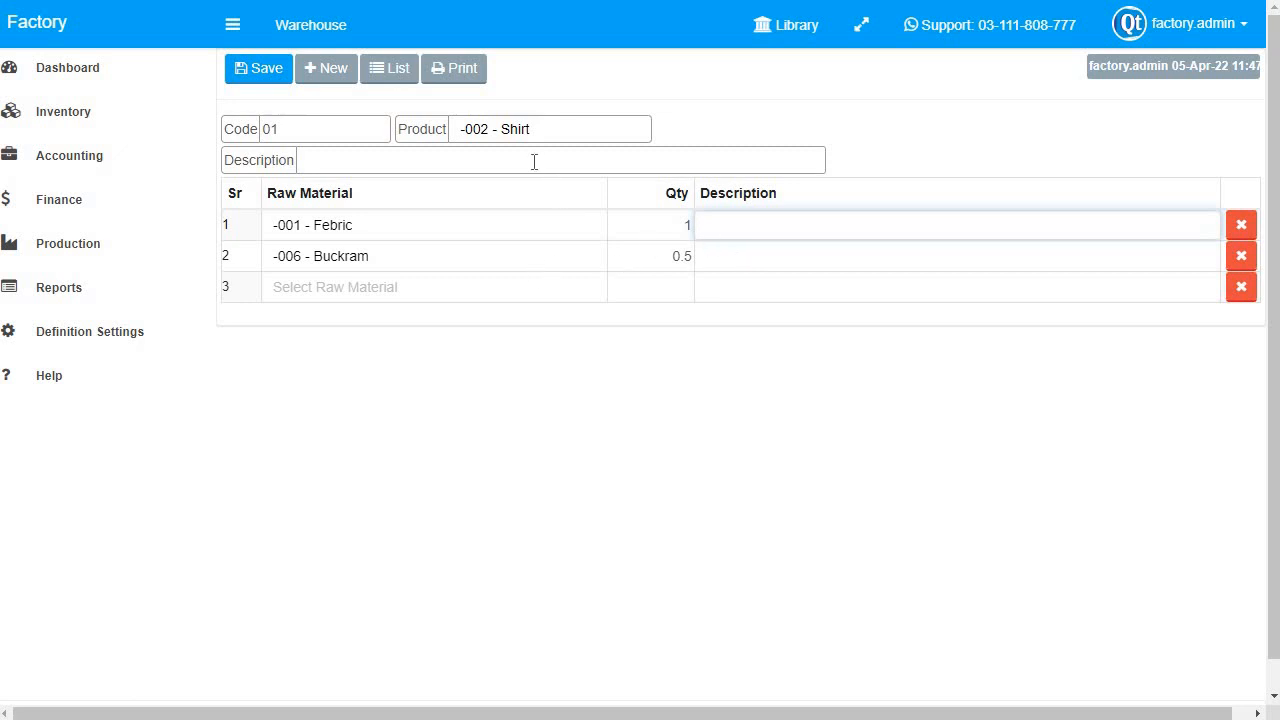
left_click(396, 161)
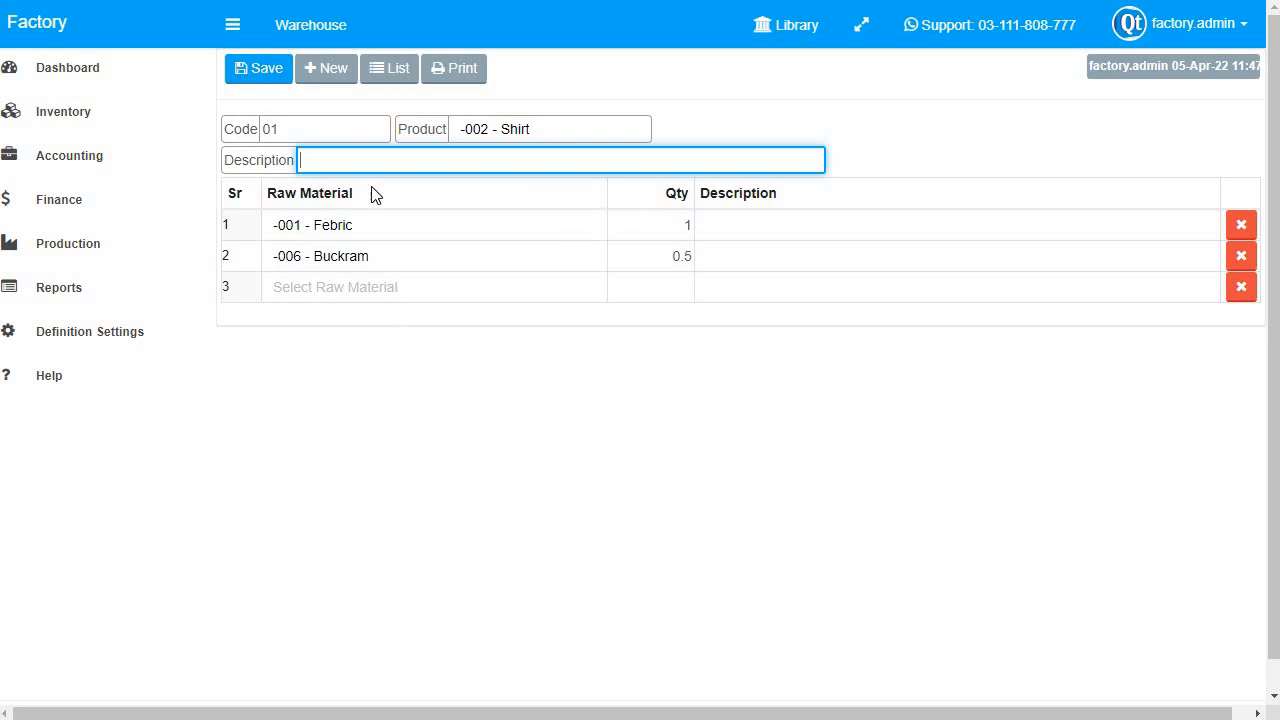
left_click(392, 88)
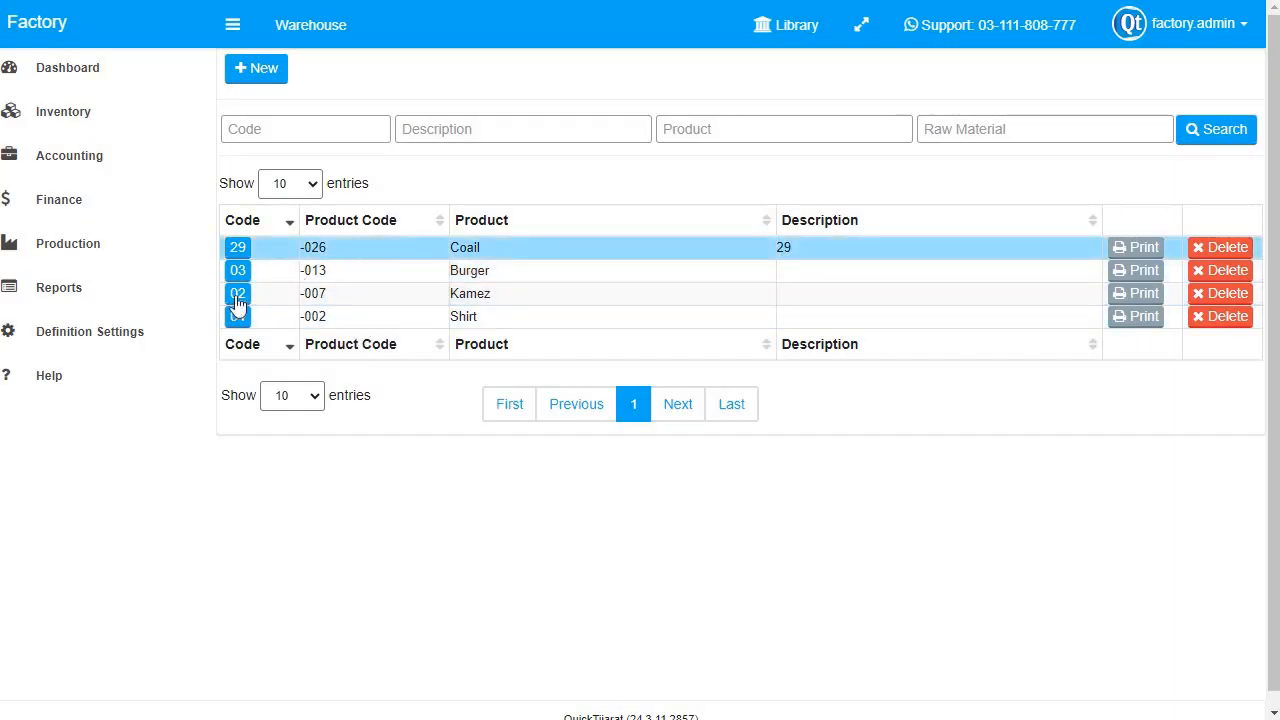
Review the production process definitions and the workflow's source and destination stages, starting from Order.
left_click(171, 335)
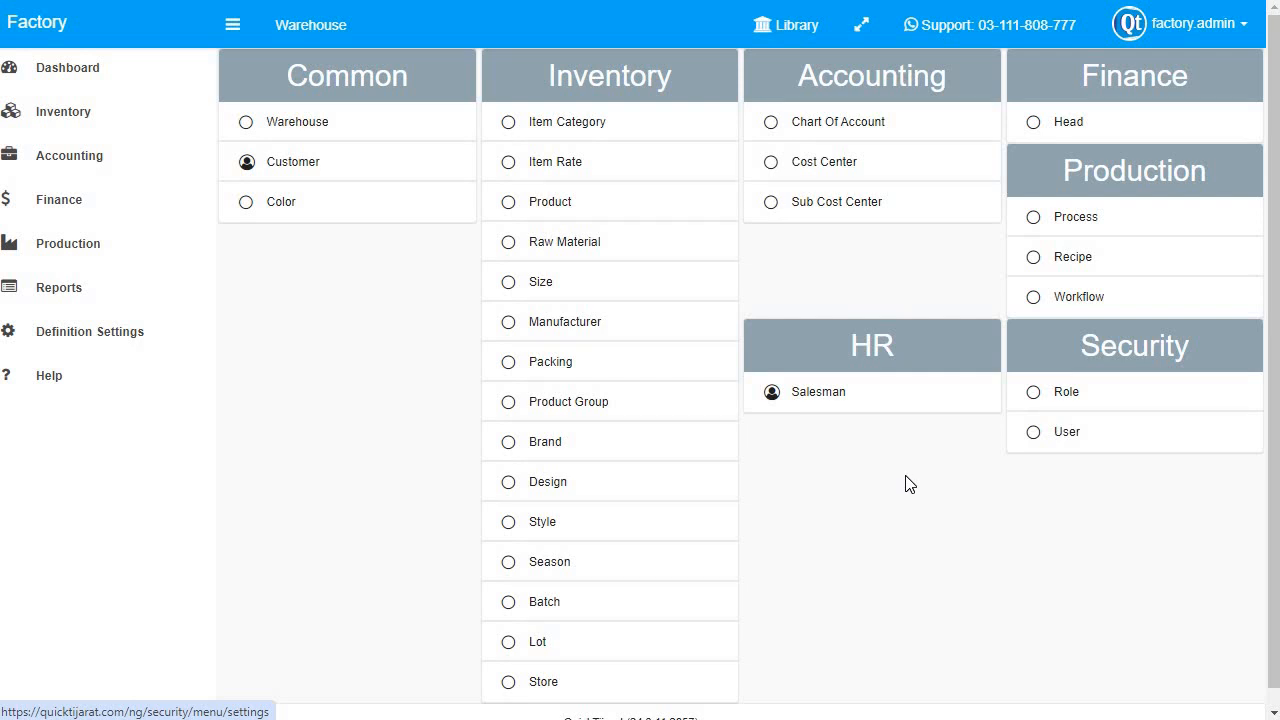
left_click(1045, 218)
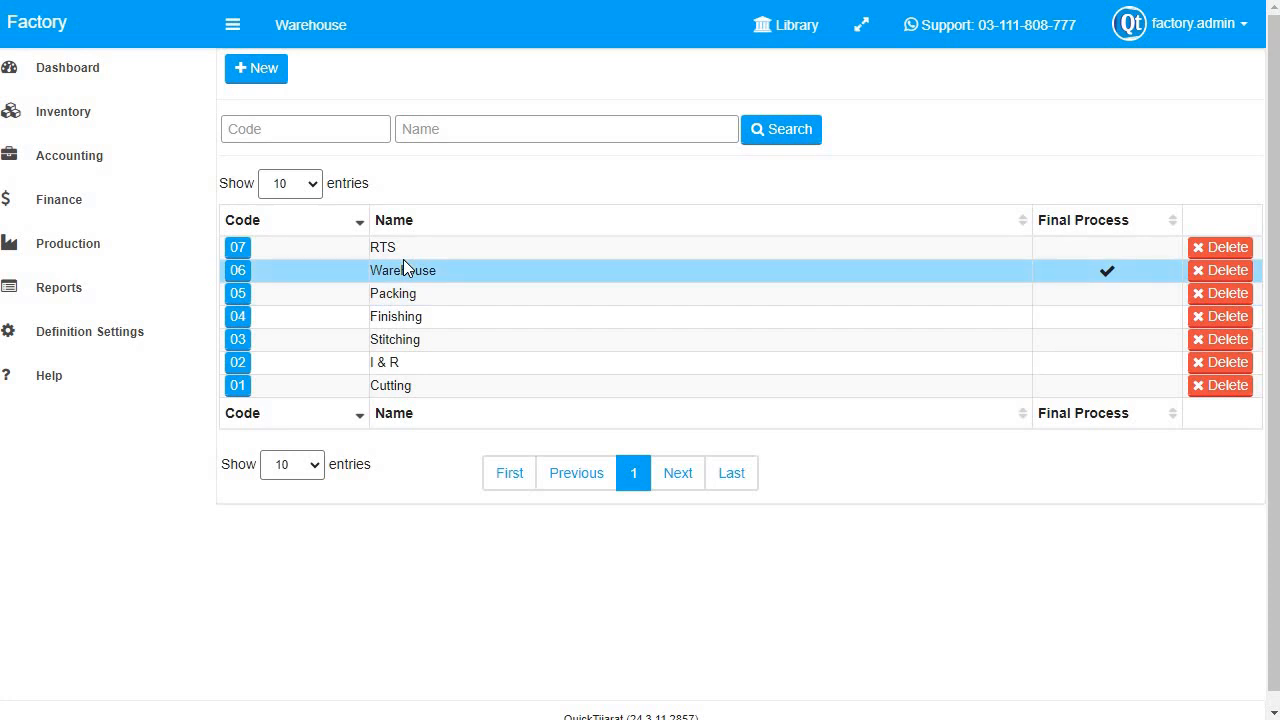
left_click(150, 343)
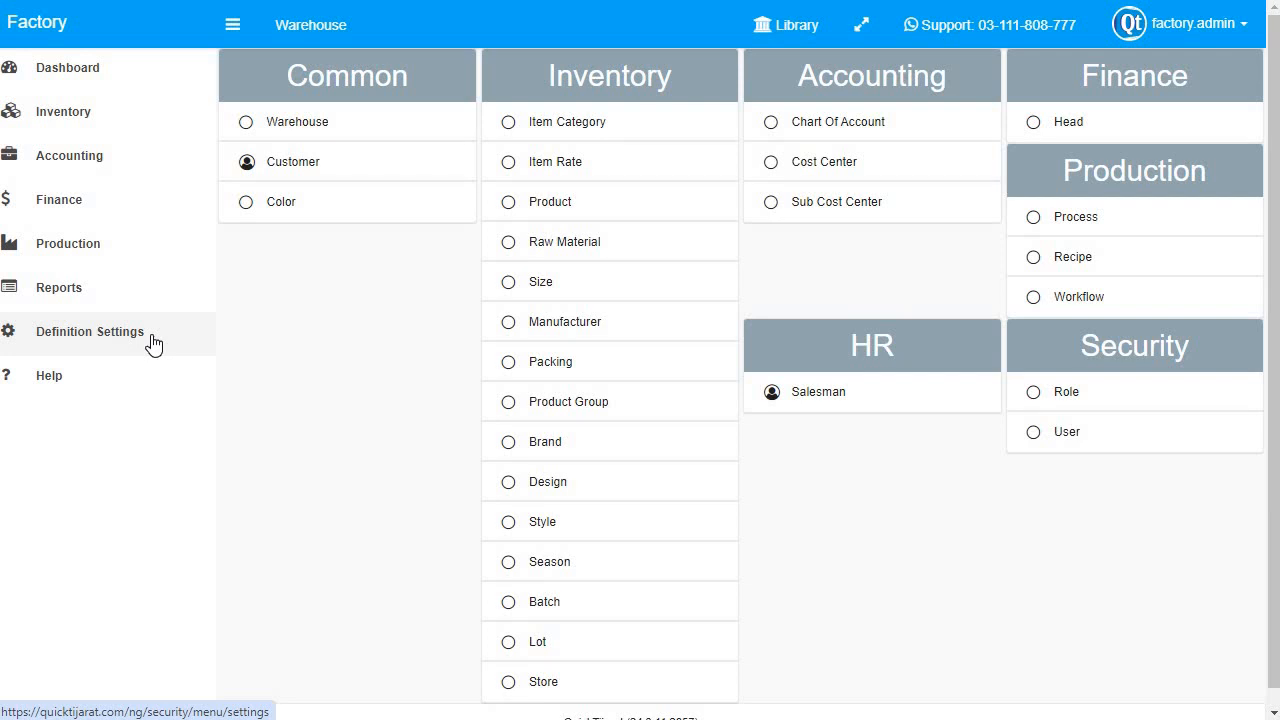
left_click(1080, 294)
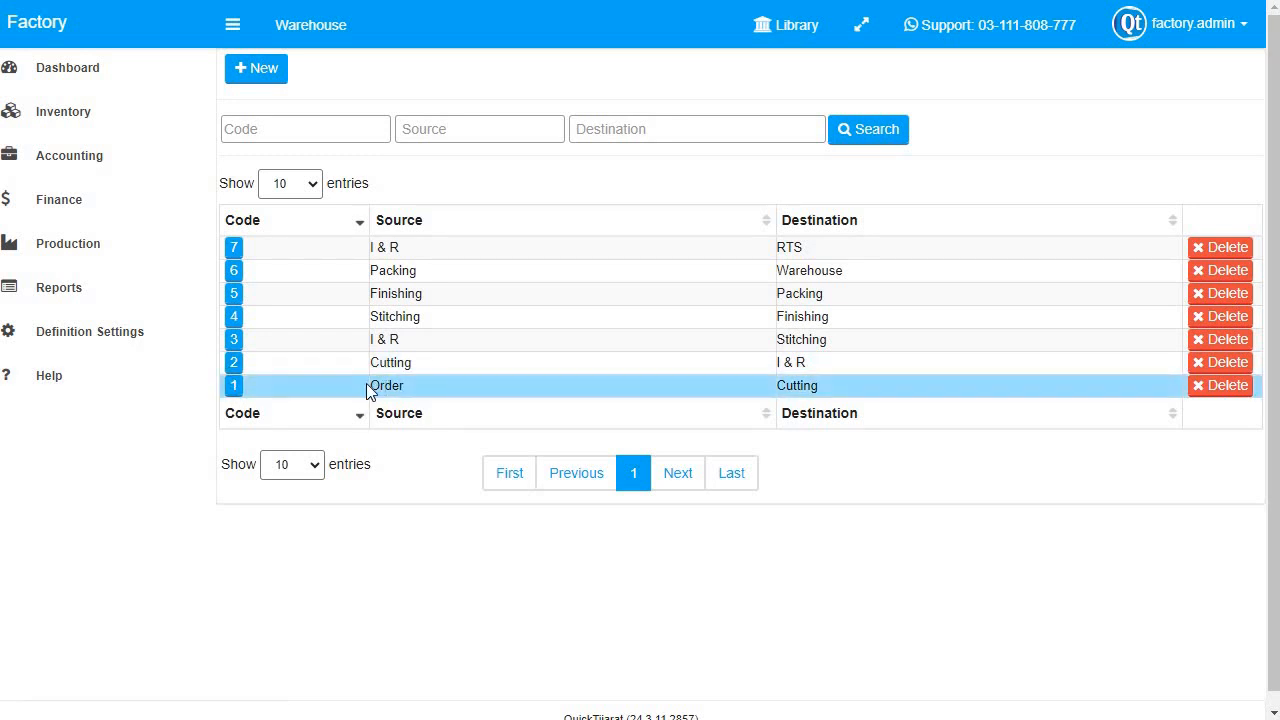
left_click_drag(415, 385, 379, 385)
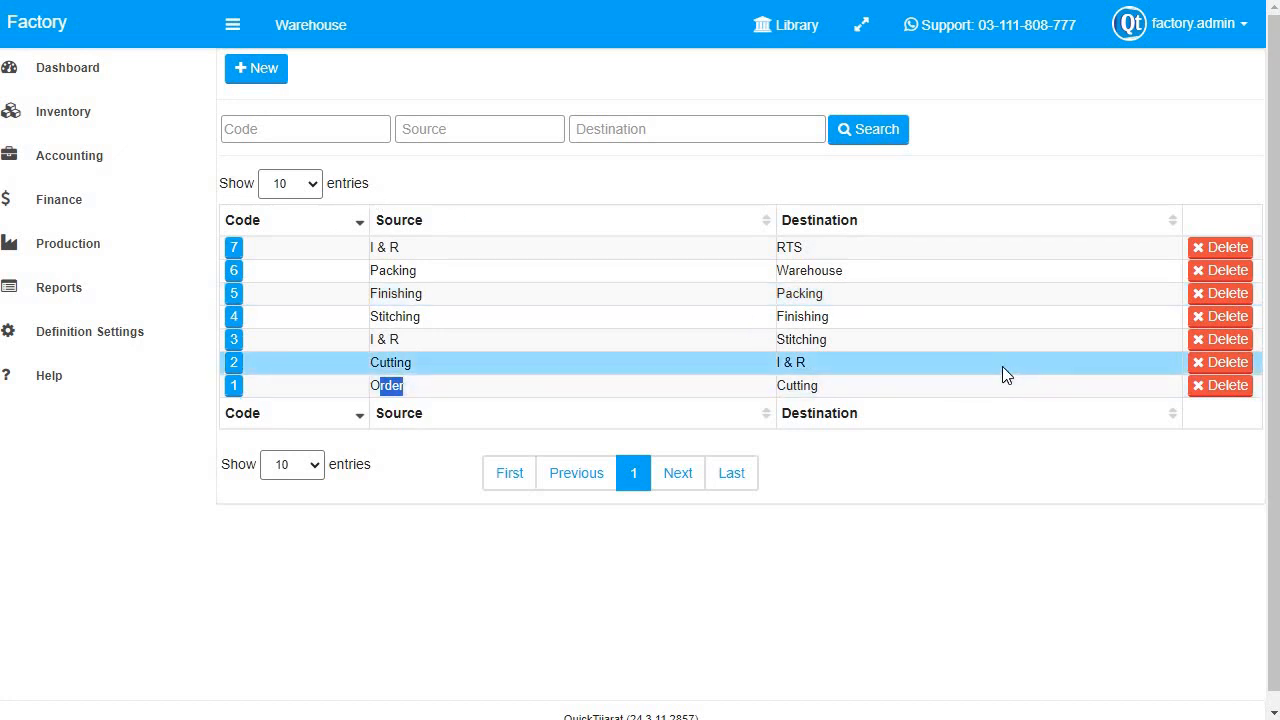
Start a new production work order.
left_click(116, 334)
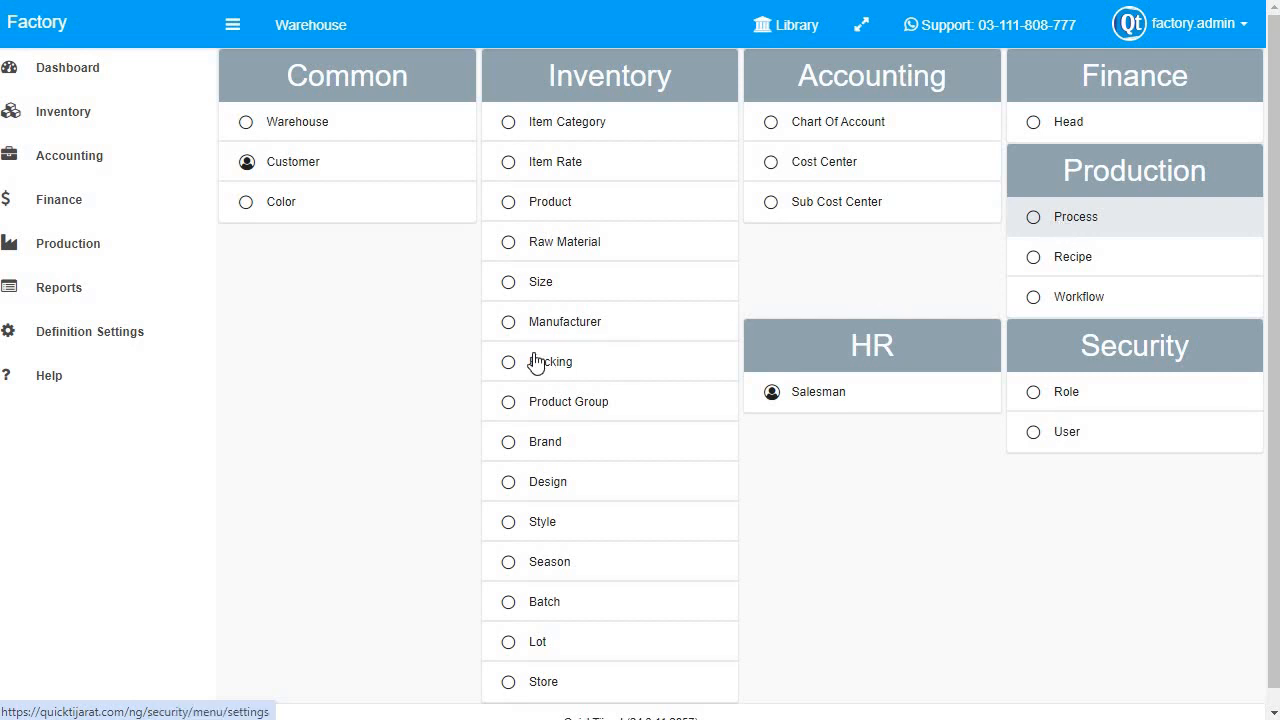
left_click(72, 248)
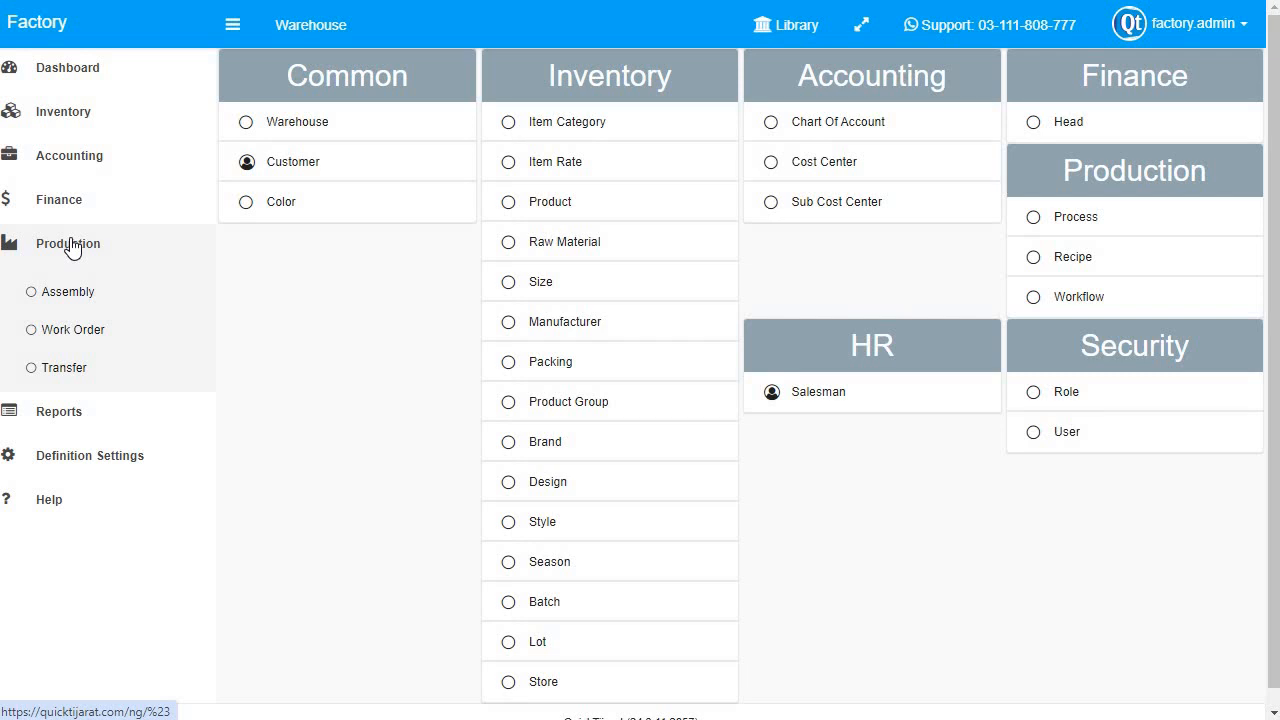
left_click(85, 332)
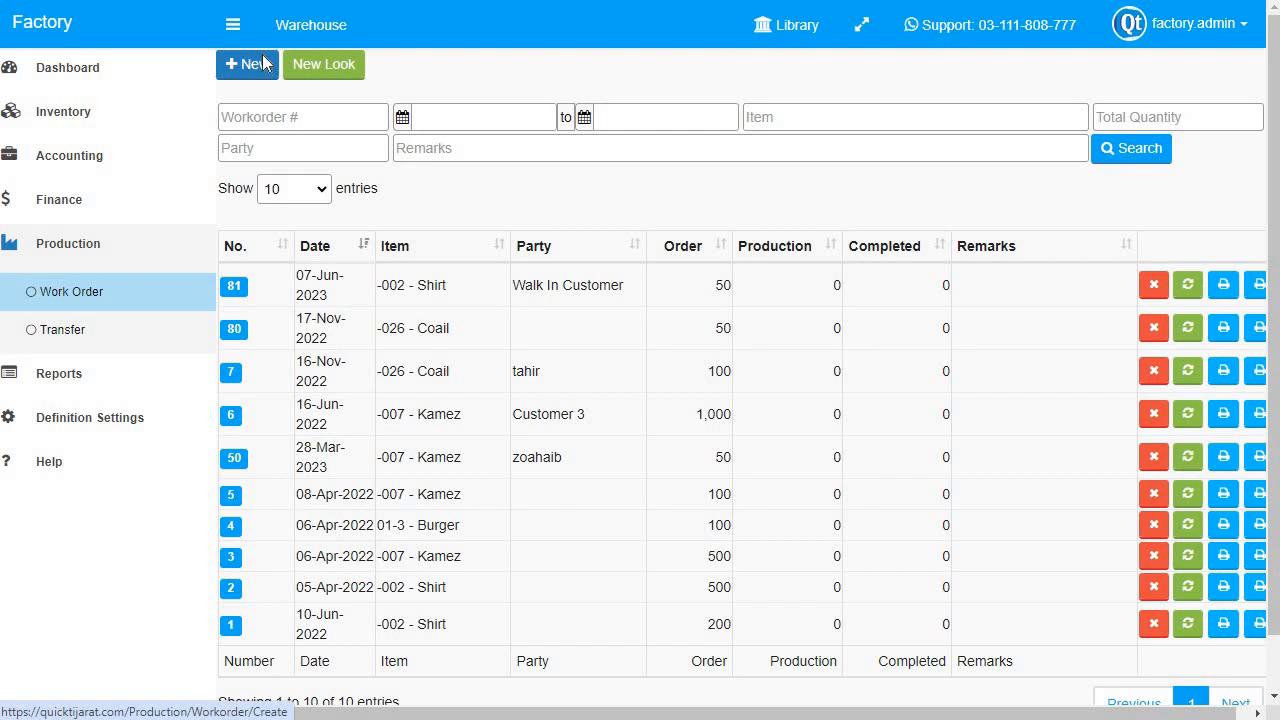
left_click(262, 56)
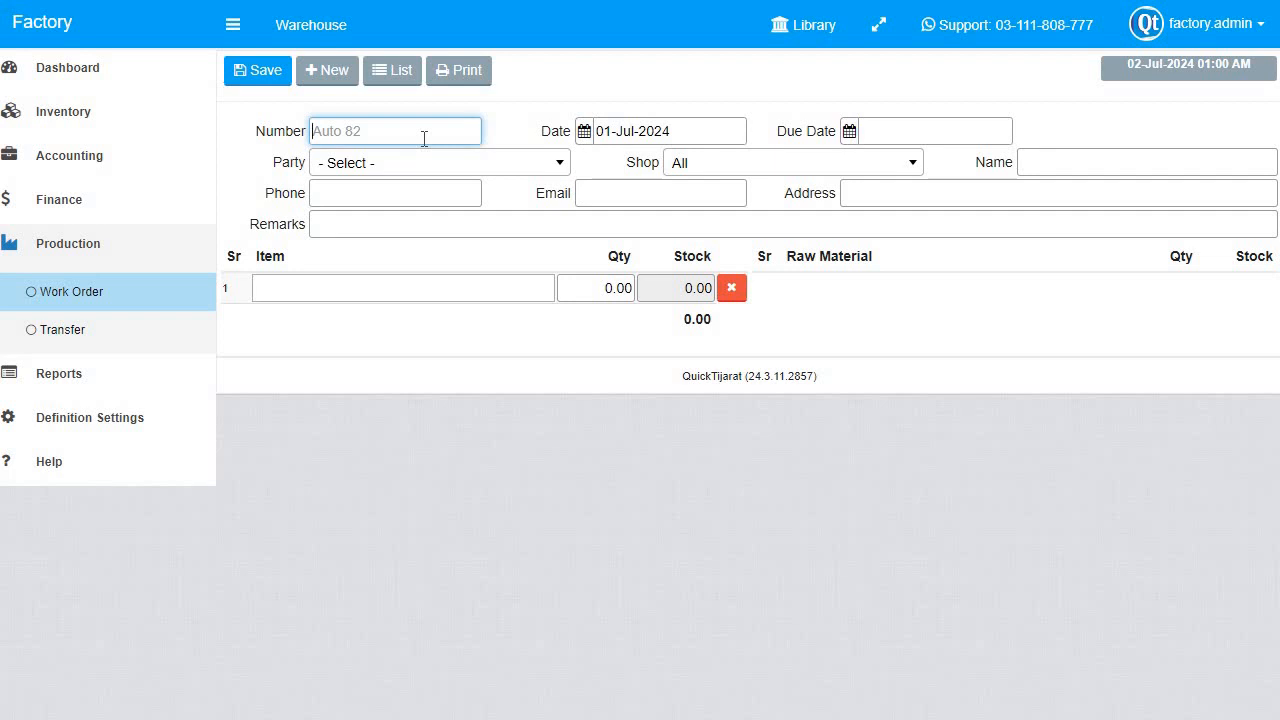
Look through the work order's header fields, including date, due date, party, shop, name and remarks, without filling them in.
left_click(620, 132)
left_click(880, 127)
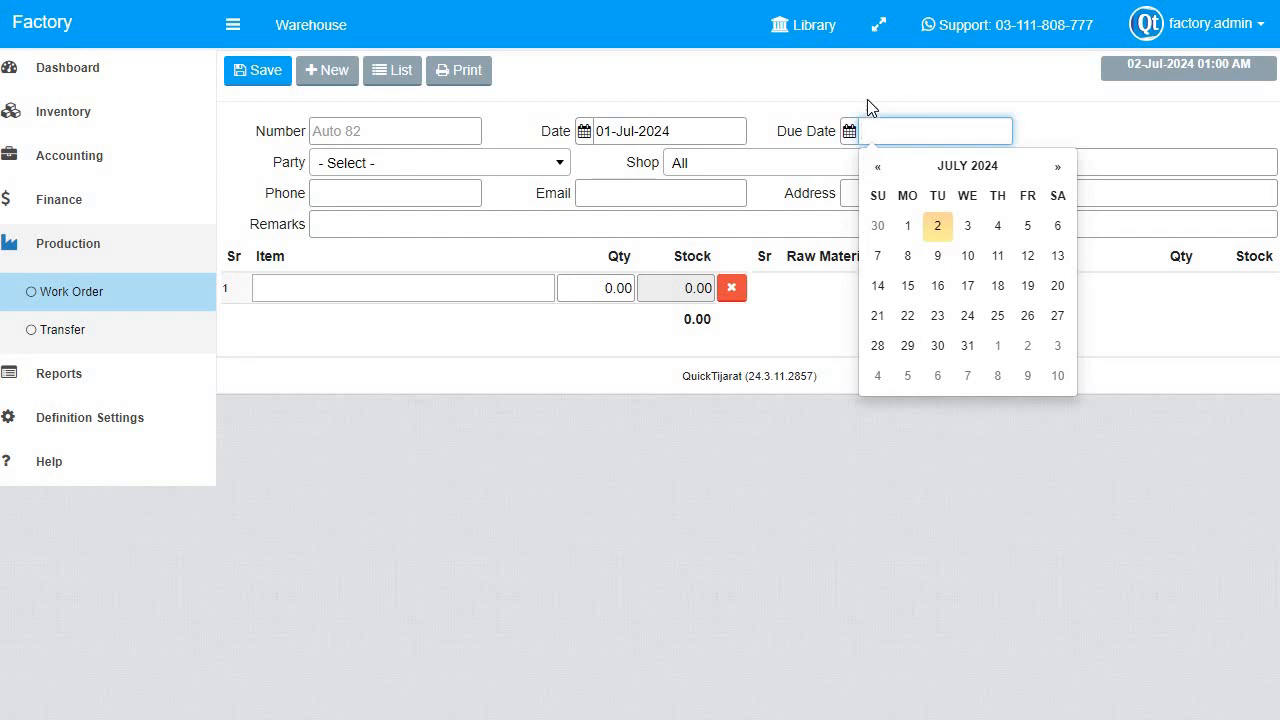
left_click(374, 167)
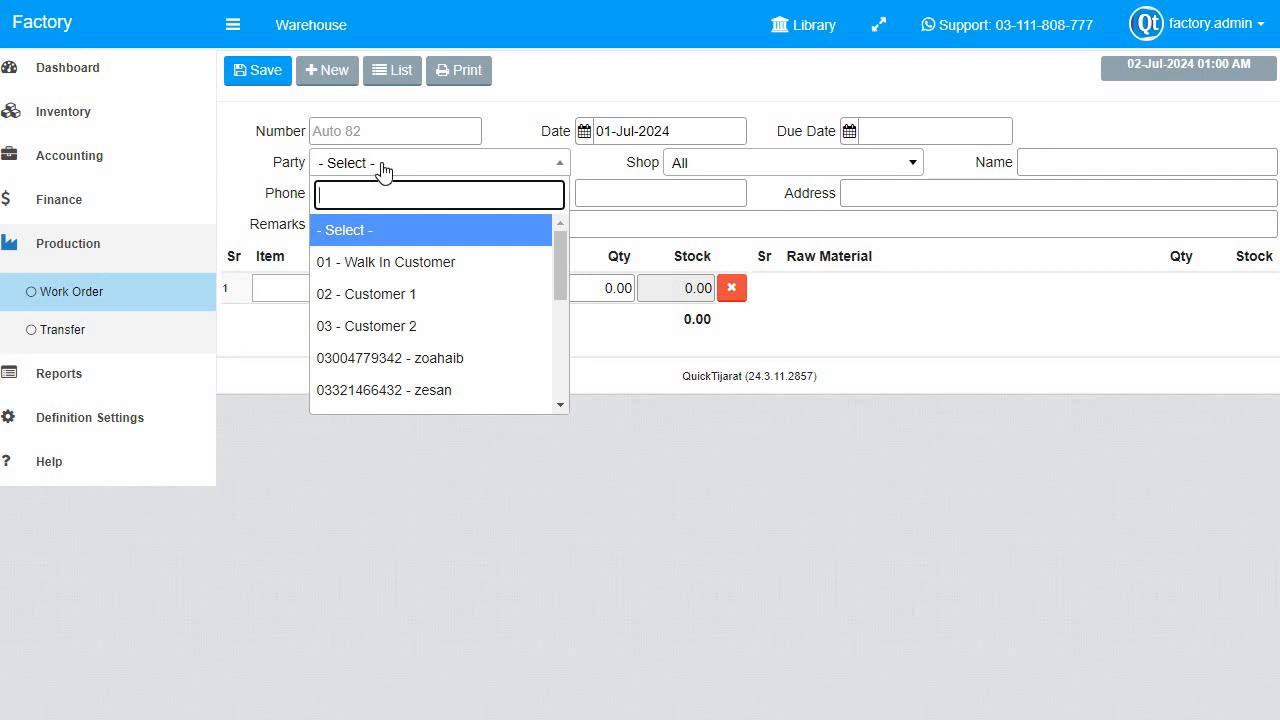
left_click(659, 163)
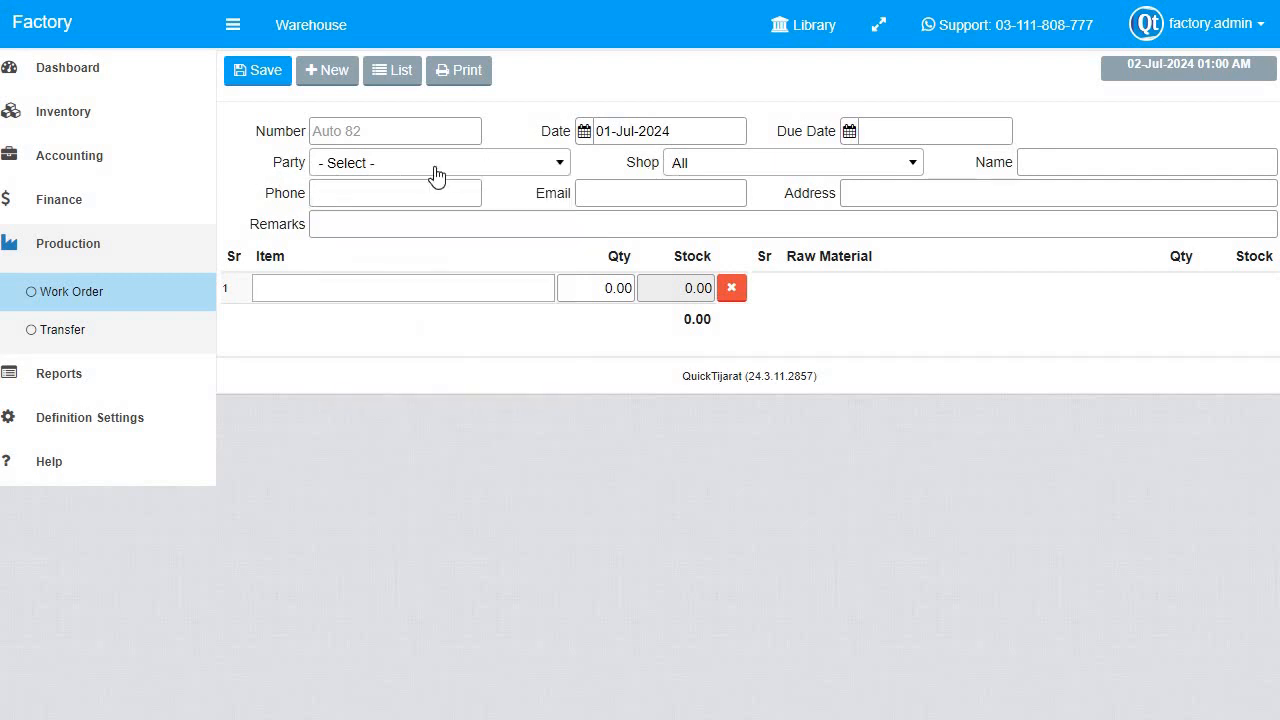
left_click(804, 172)
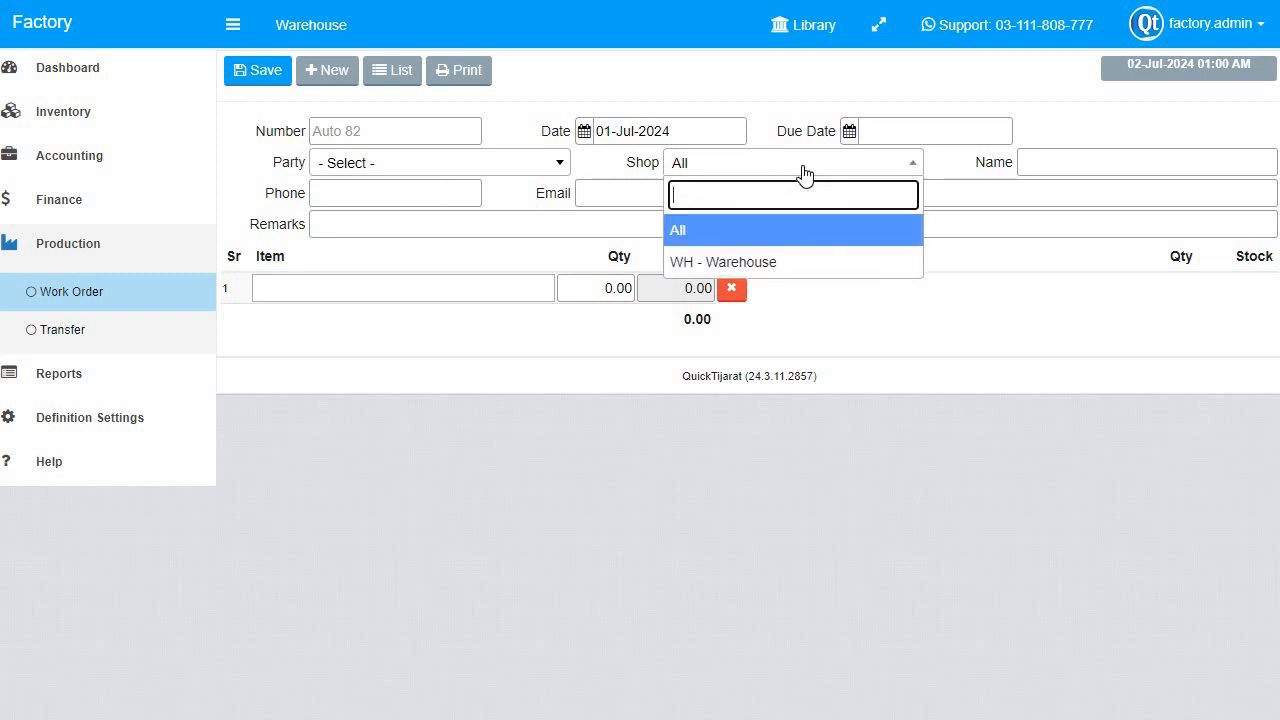
left_click(1134, 148)
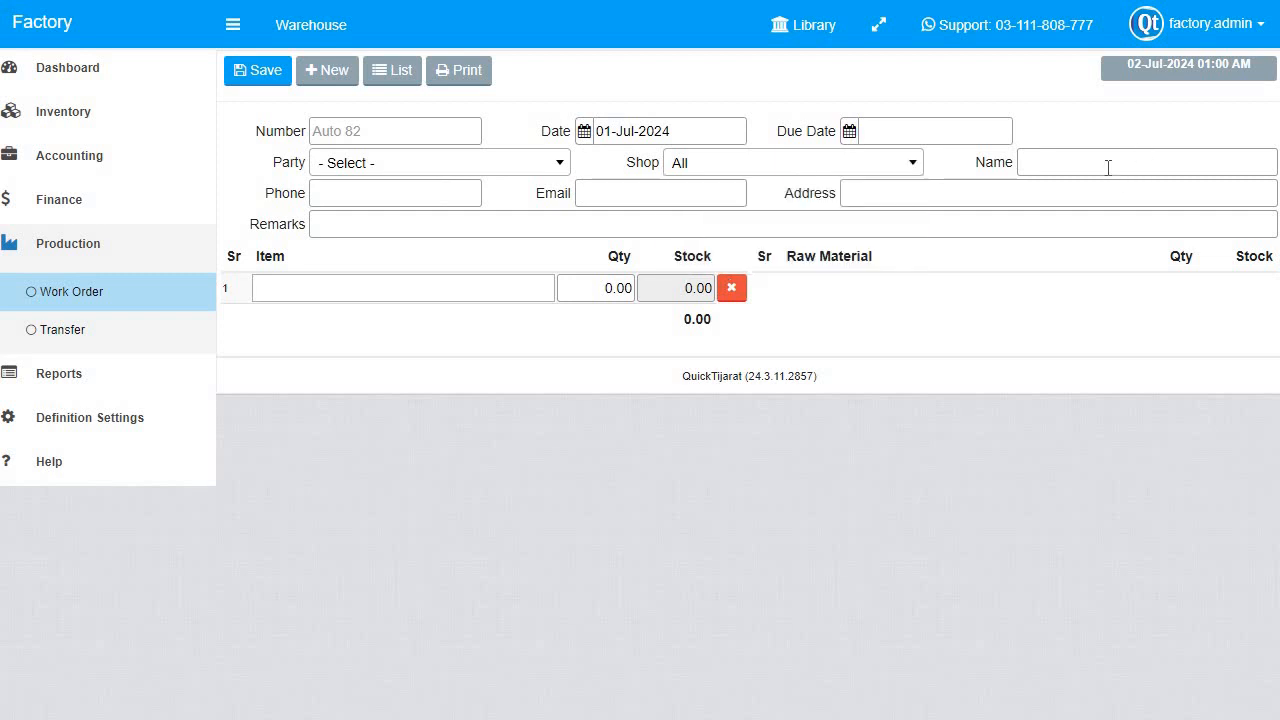
left_click(1108, 167)
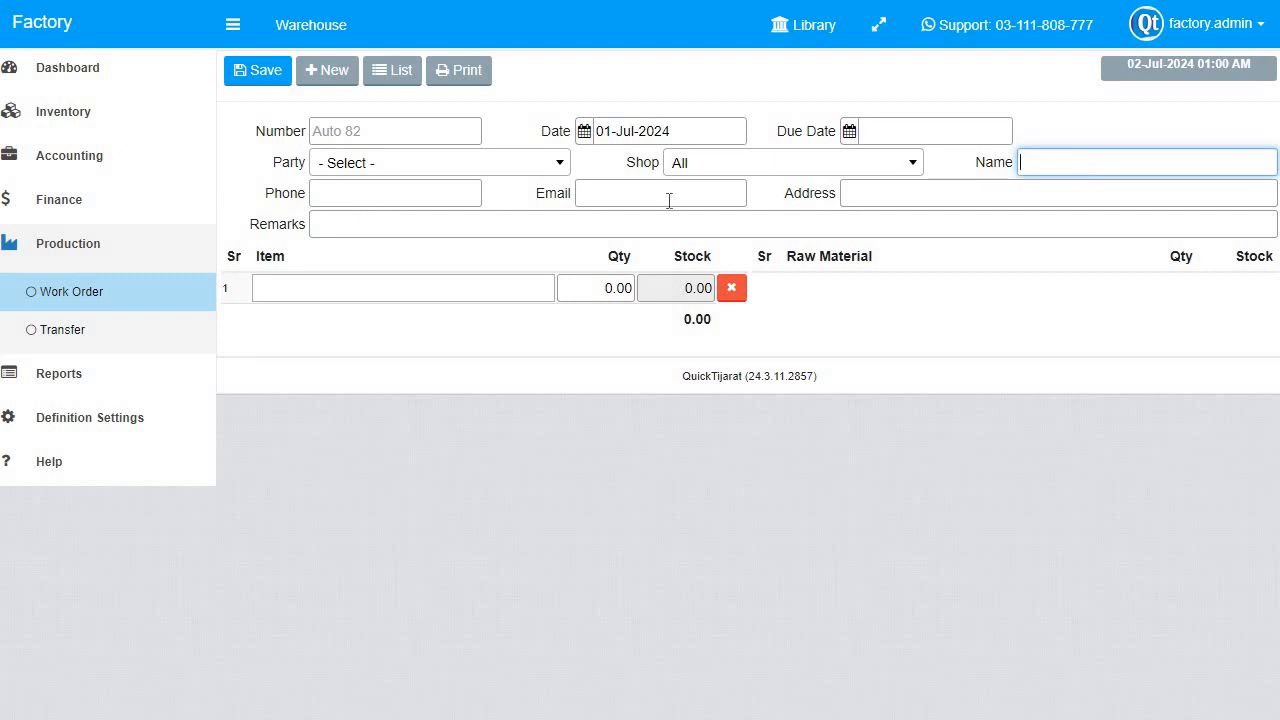
left_click(324, 222)
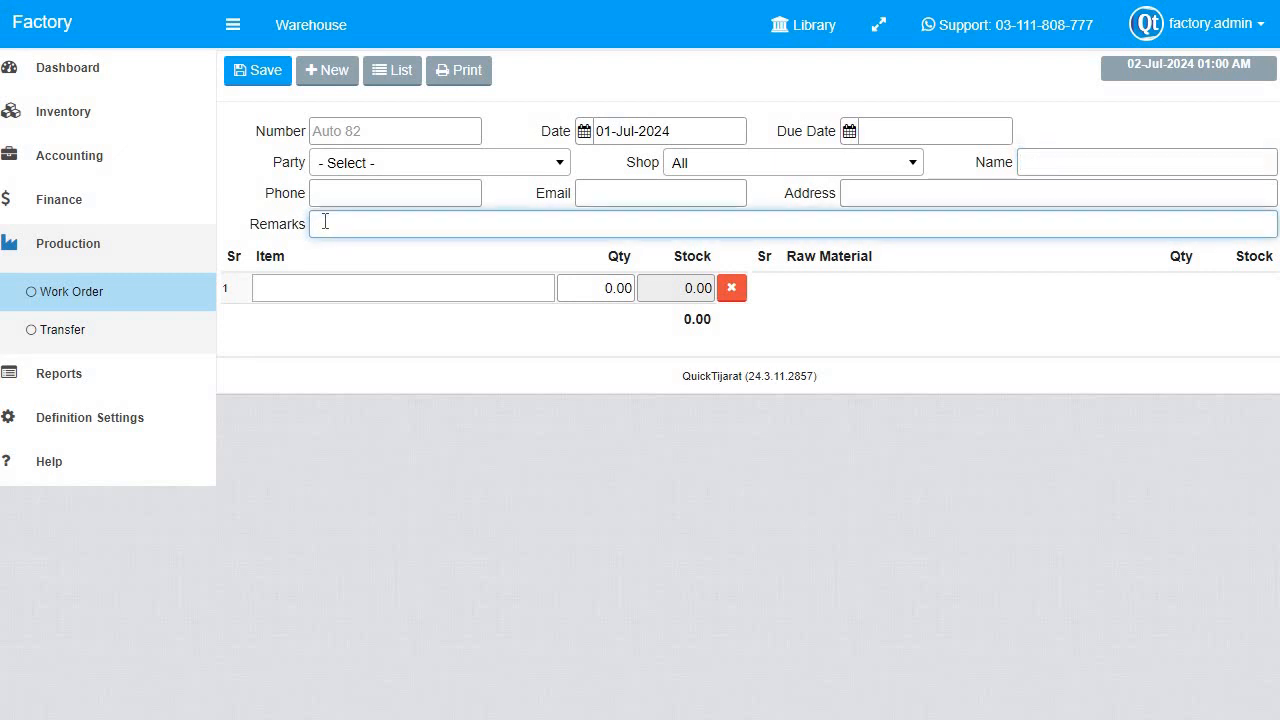
Add the item -002 - Shirt to the first line of the work order with a quantity of 10.
left_click(385, 288)
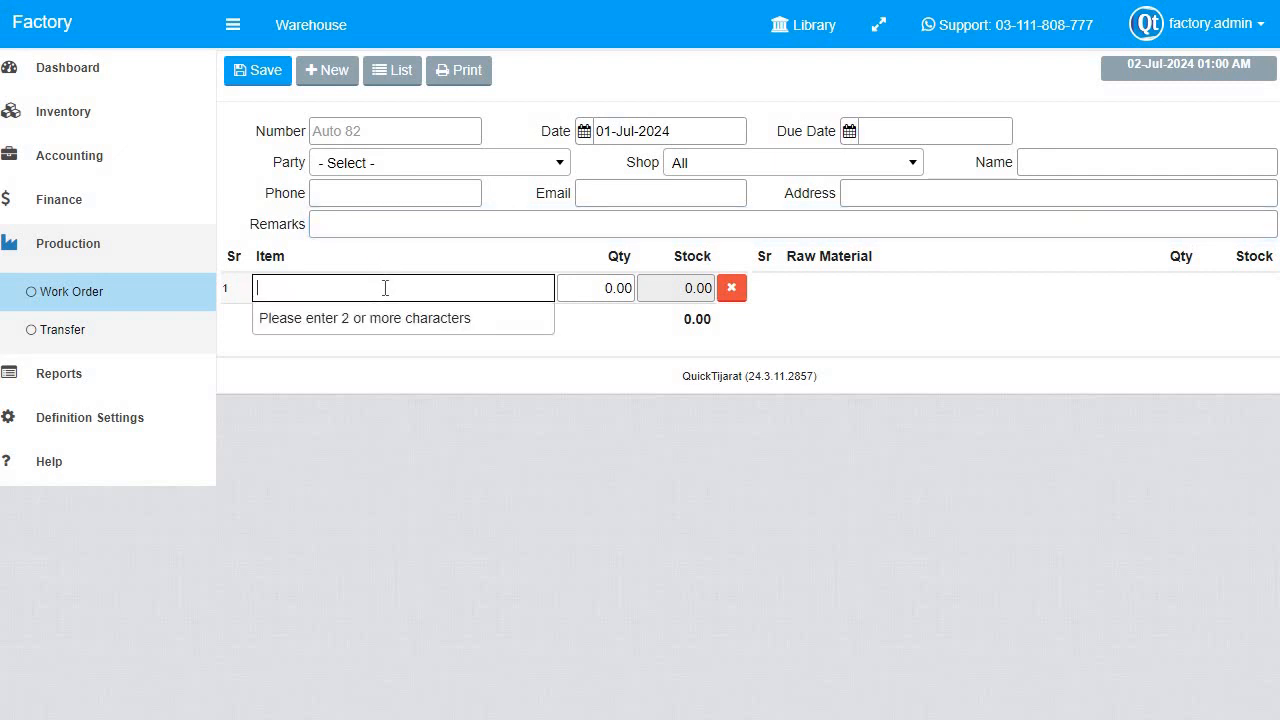
type("shi")
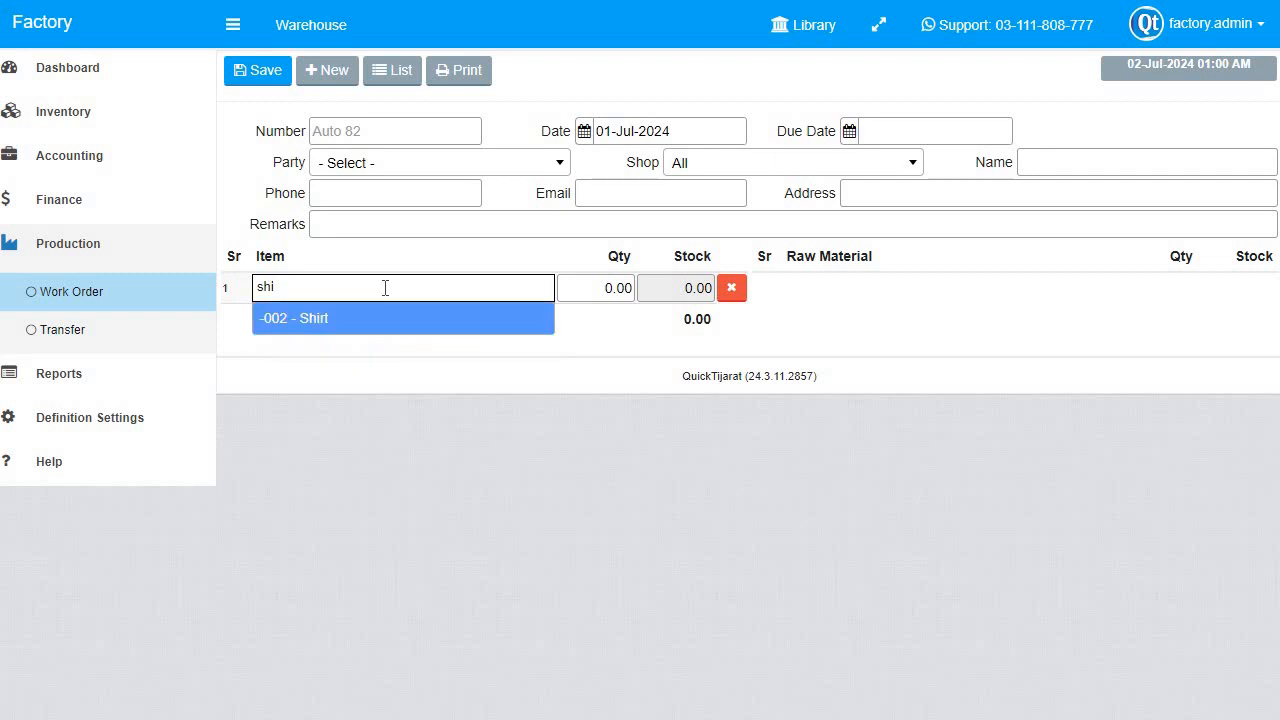
key("Return")
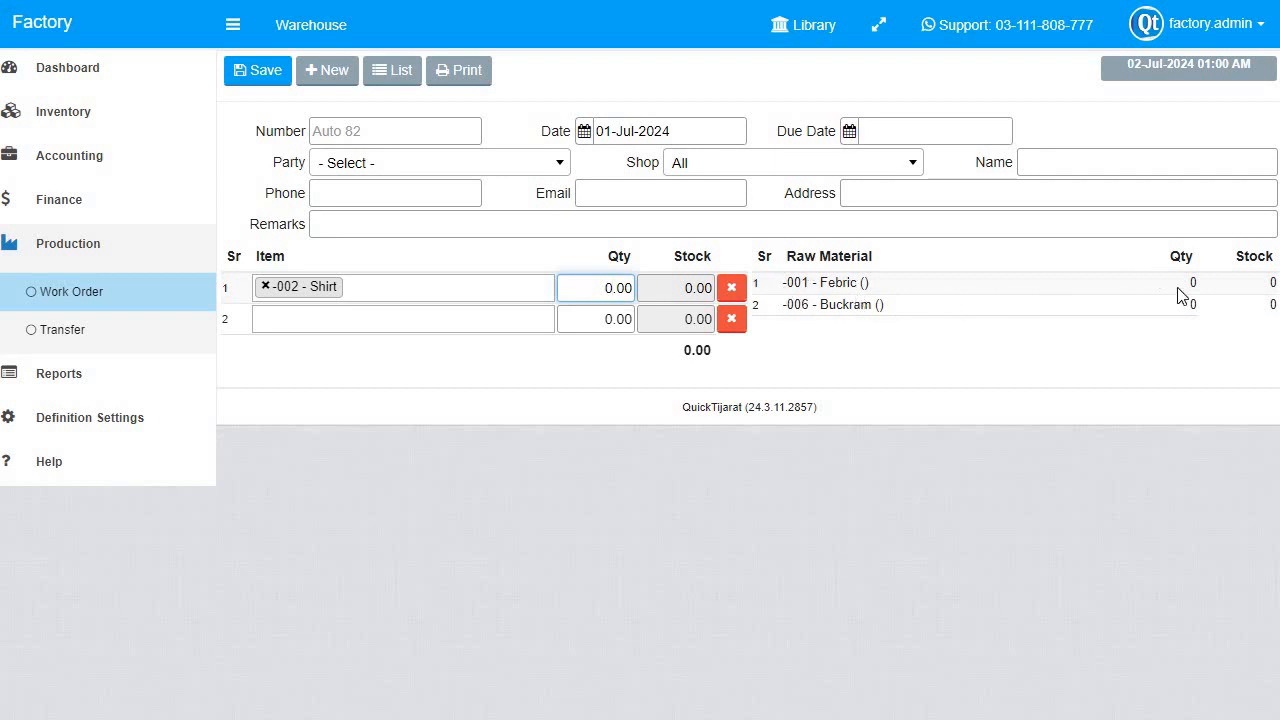
double_click(618, 288)
type("50")
key("BackSpace")
key("BackSpace")
type("10")
key("Tab")
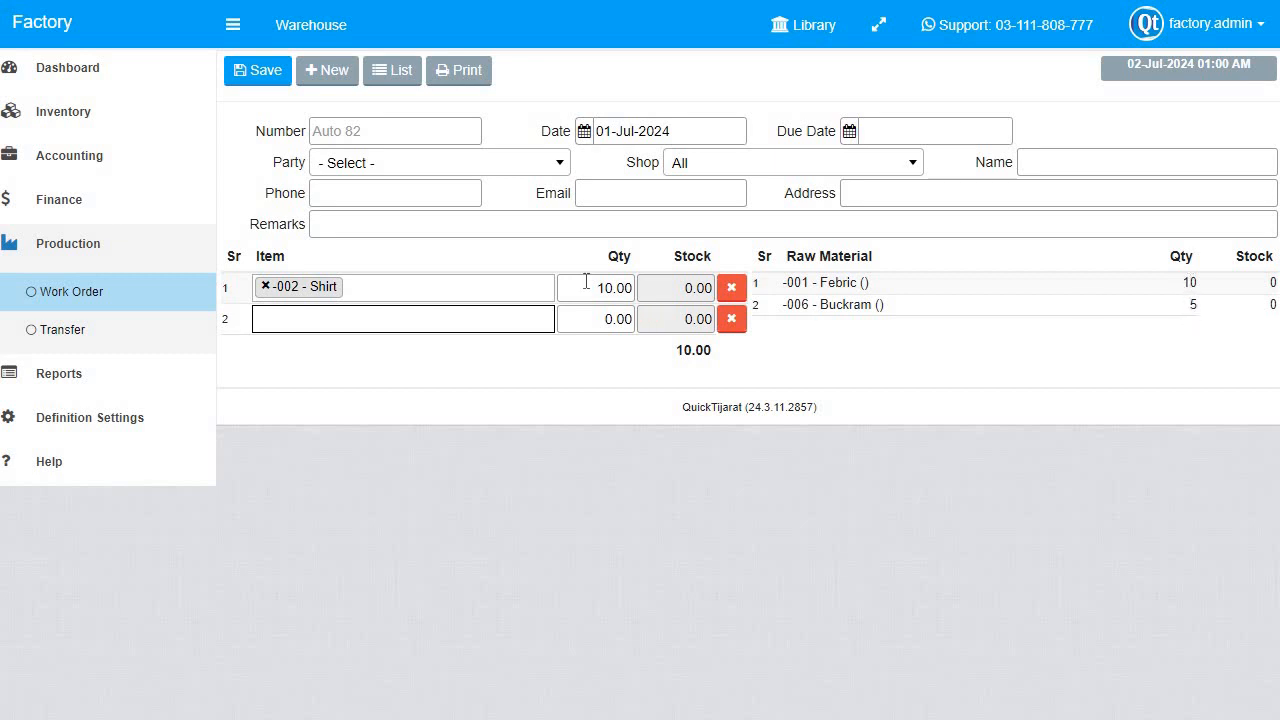
Check the calculated raw material quantities for Febric and Buckram on the work order.
double_click(1190, 283)
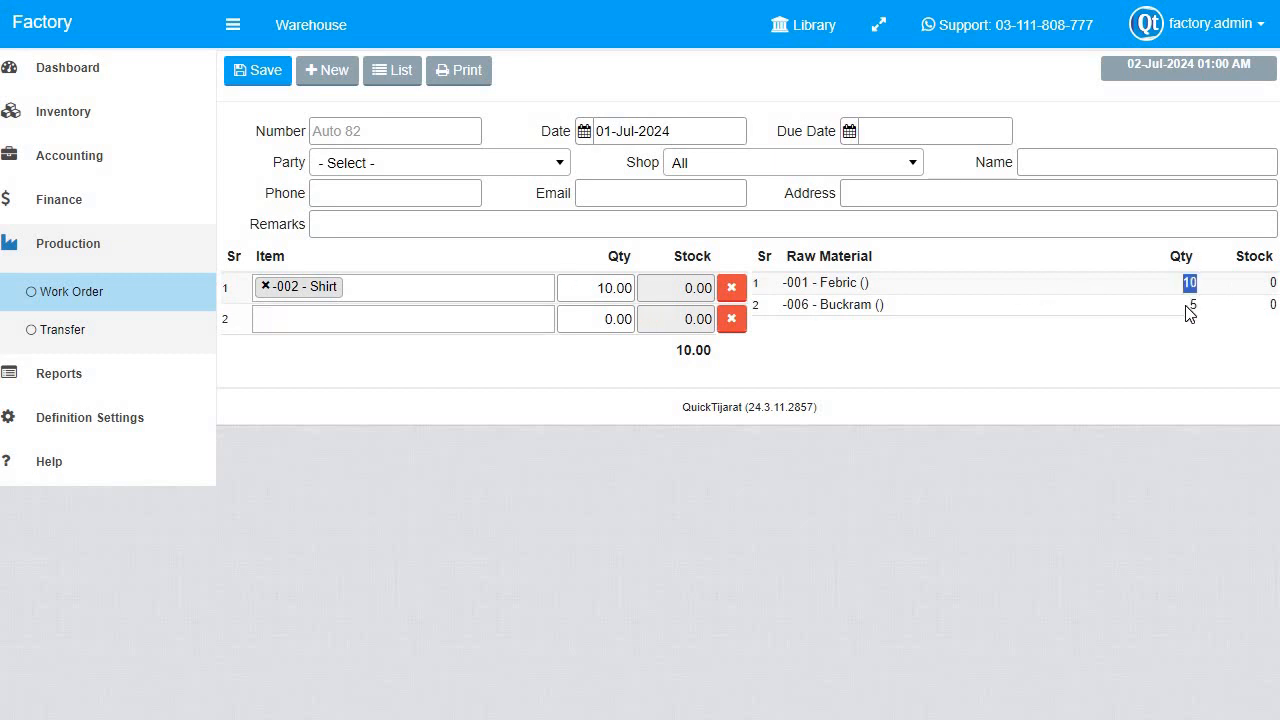
left_click(1048, 411)
double_click(1193, 305)
left_click(1197, 278)
double_click(1197, 278)
left_click(928, 273)
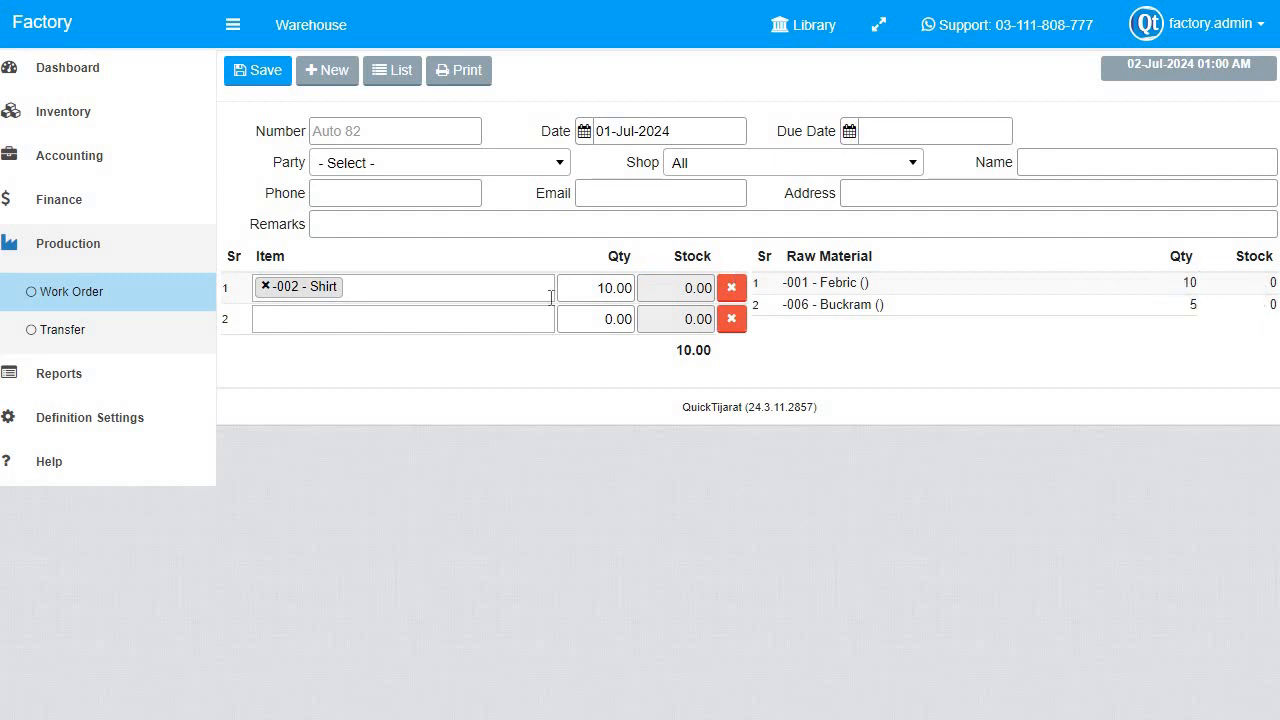
Save the work order and reopen it from the work order list.
left_click(256, 76)
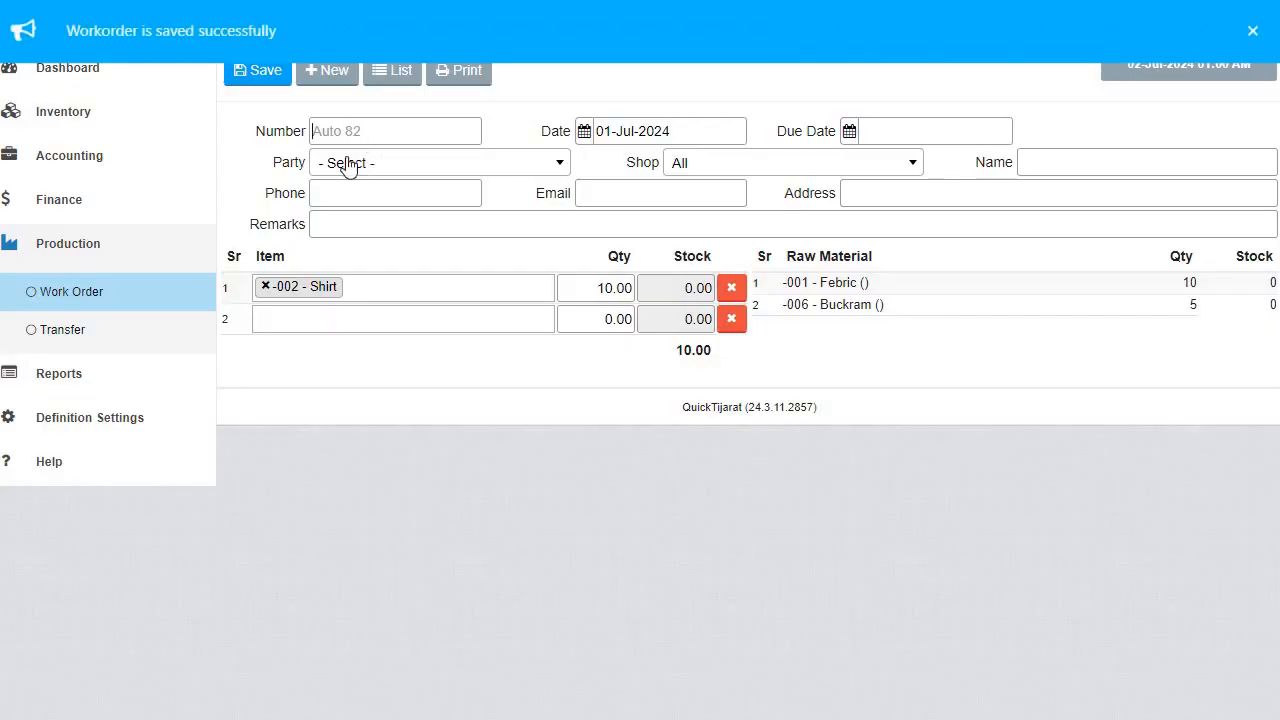
left_click(375, 139)
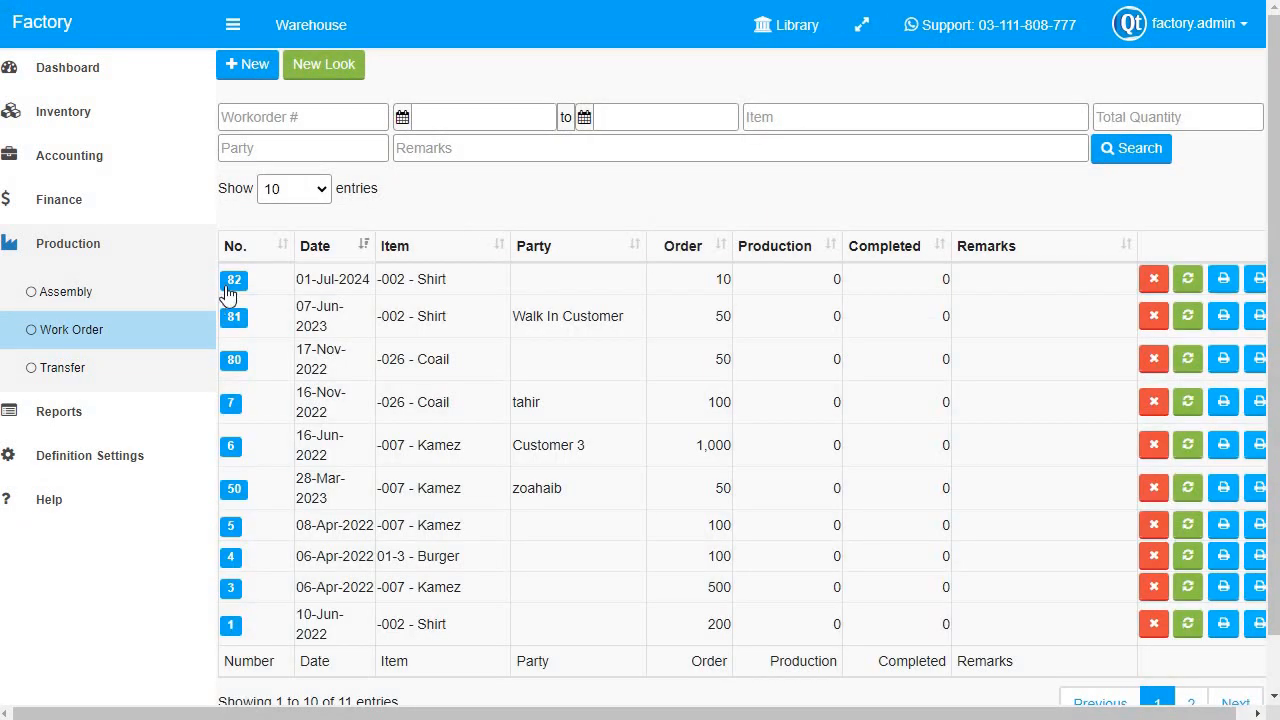
left_click(231, 286)
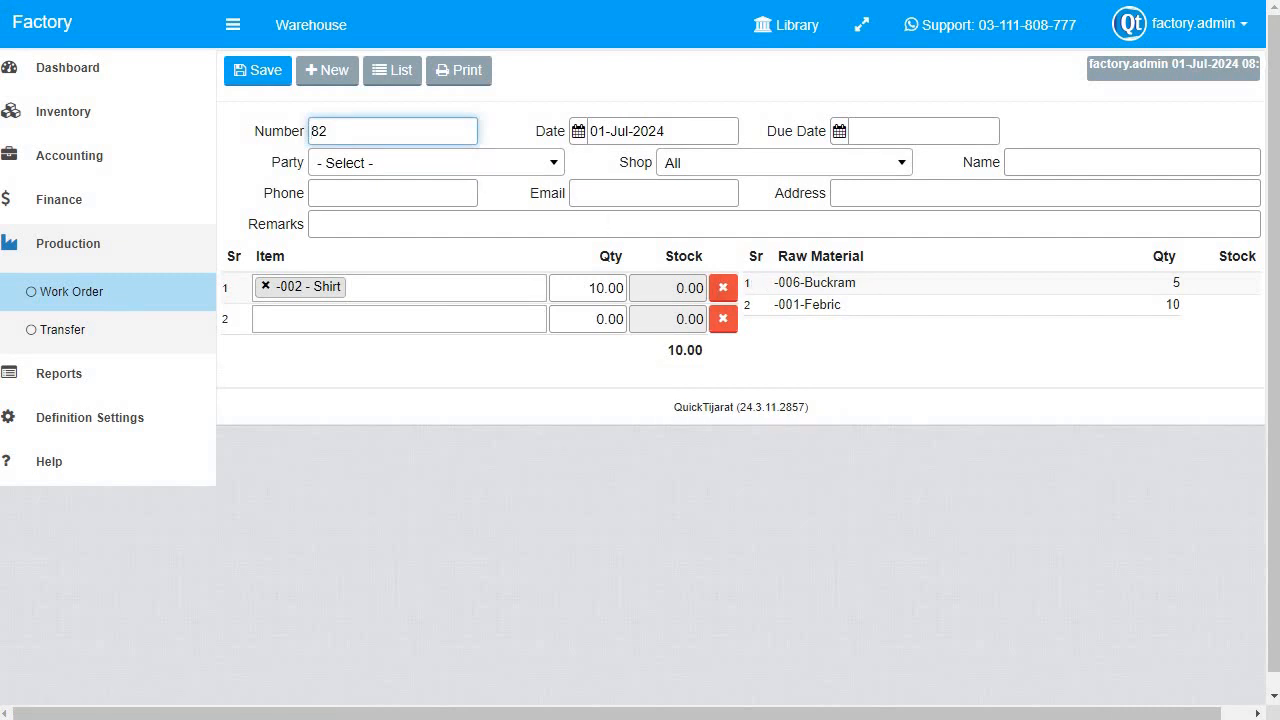
Start a new production transfer and assign it to the shirt work order dated 01-Jul-2024.
left_click(68, 336)
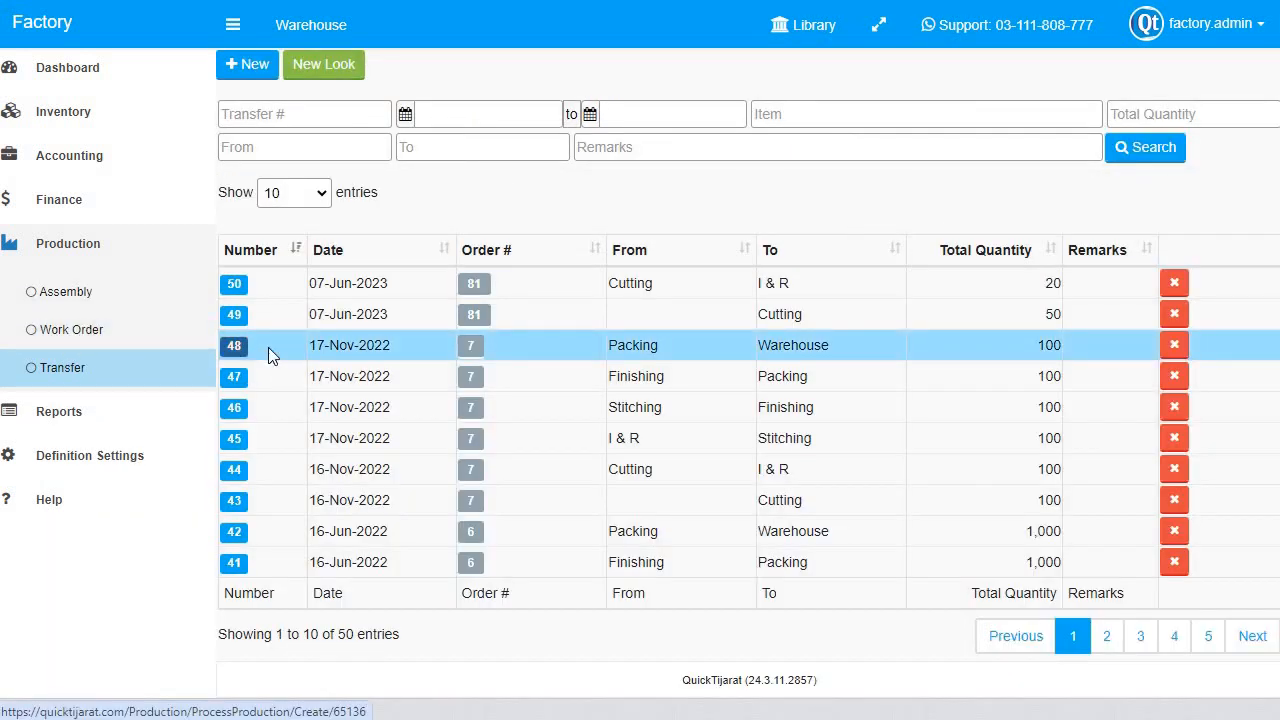
left_click(256, 82)
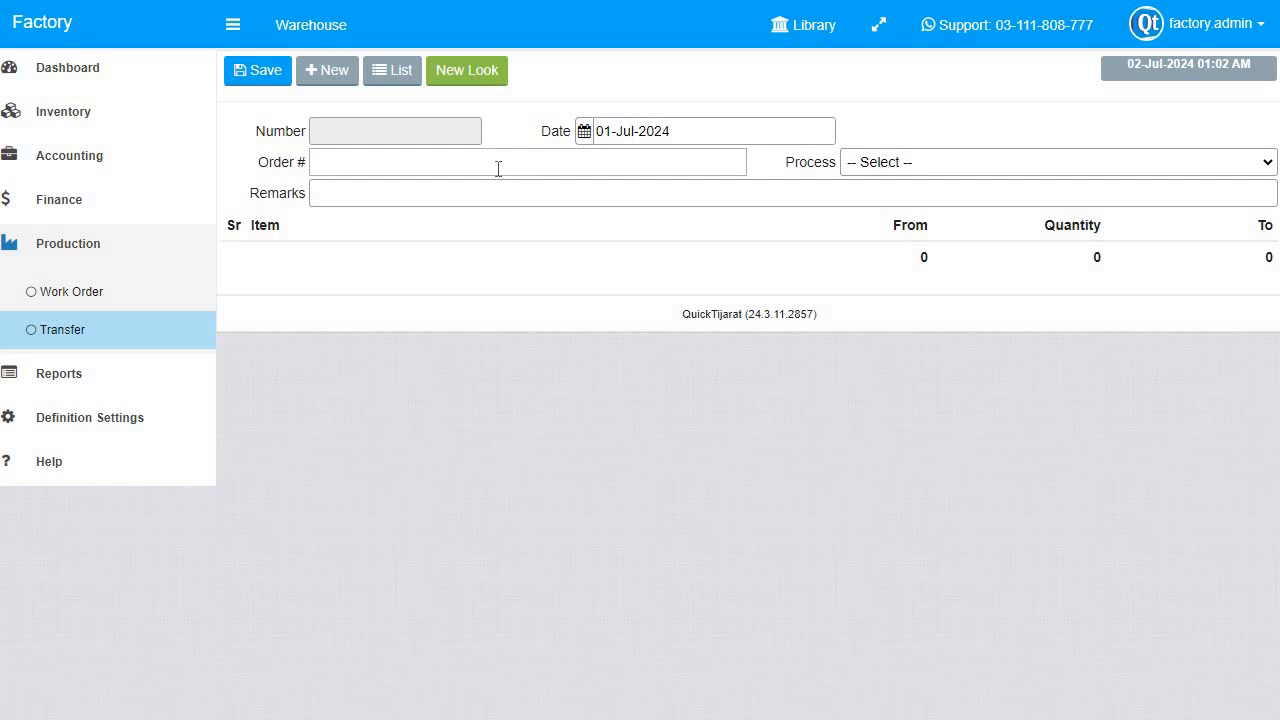
left_click(497, 168)
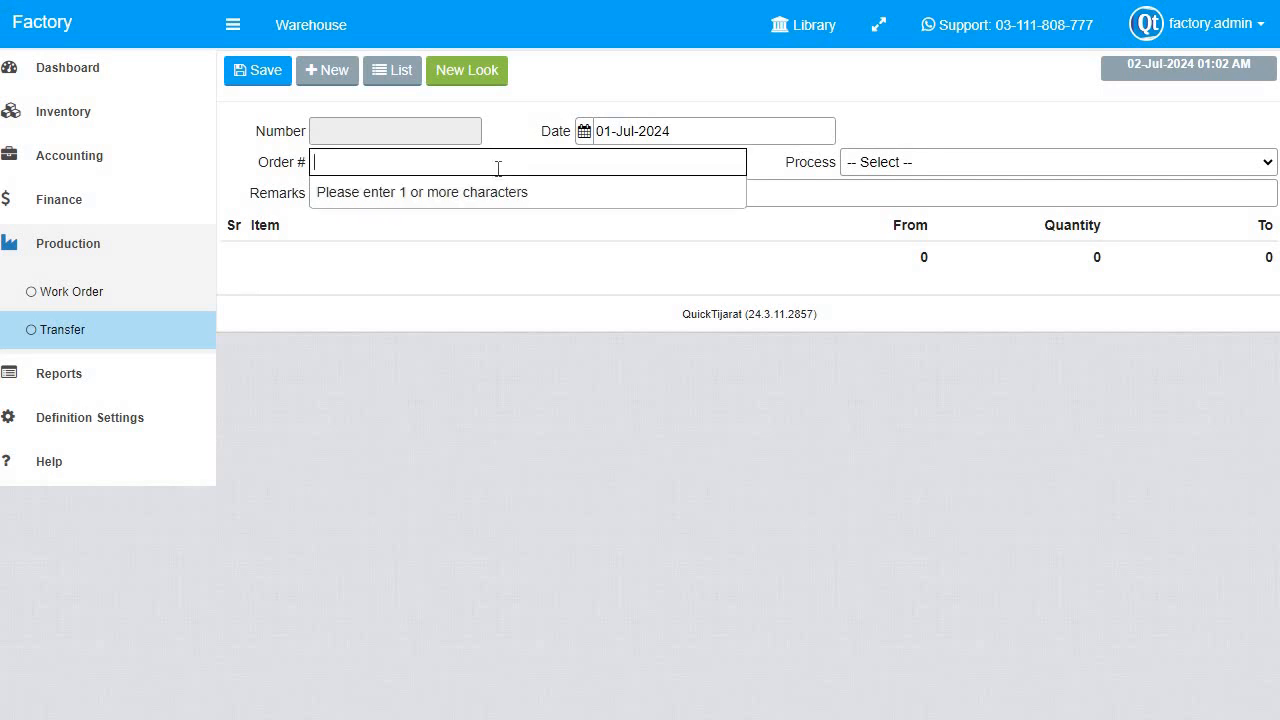
type("82")
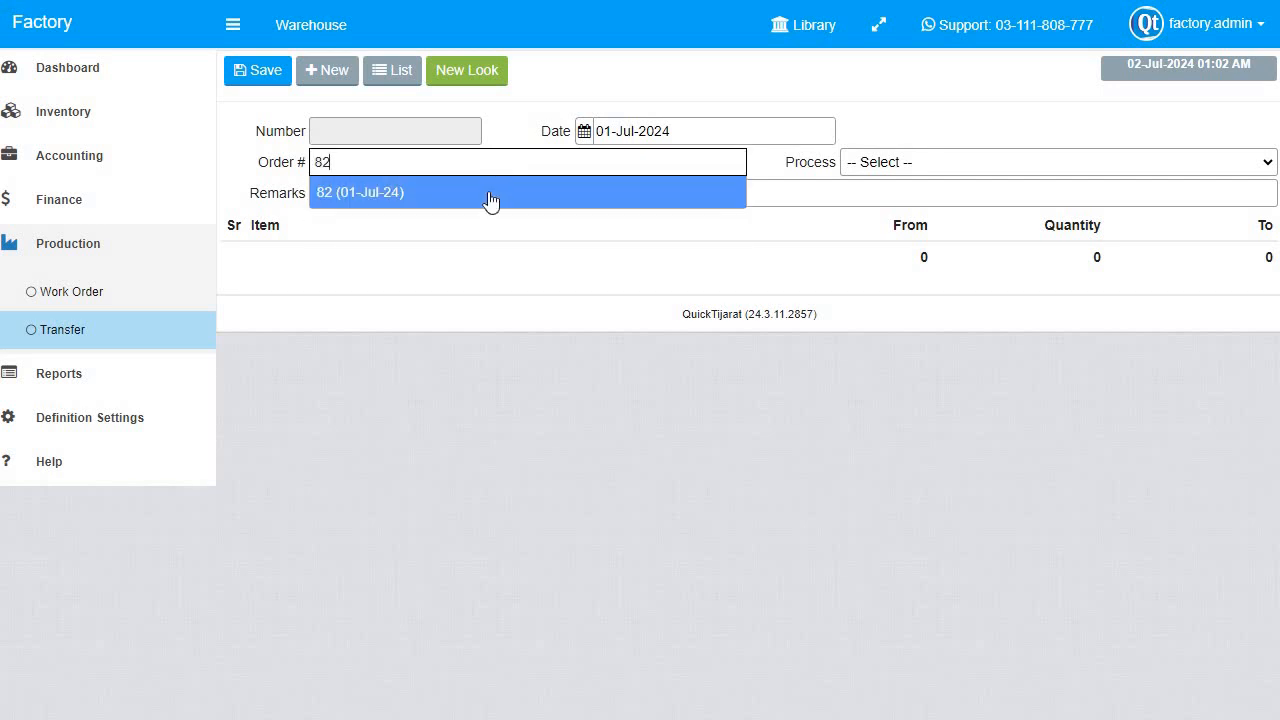
left_click(595, 197)
Set the transfer's process to Order > Cutting with a quantity of 8 for -002 - Shirt, and save it.
left_click(897, 163)
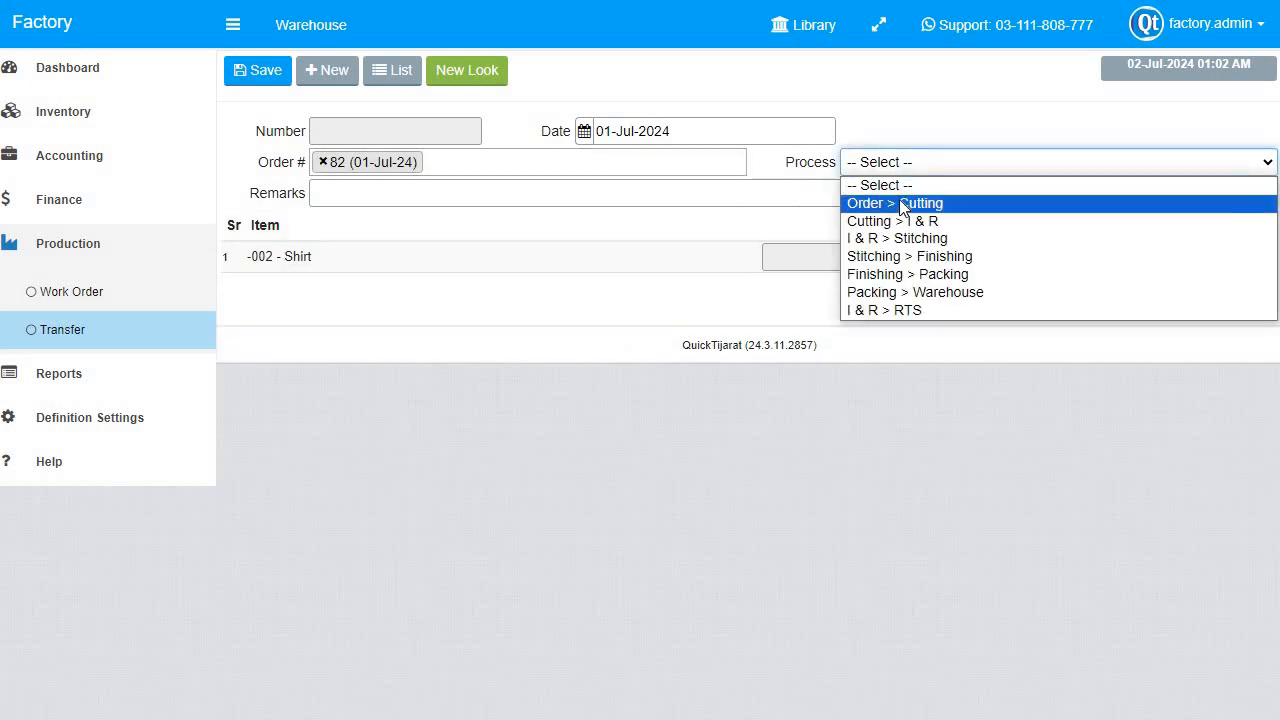
left_click(899, 203)
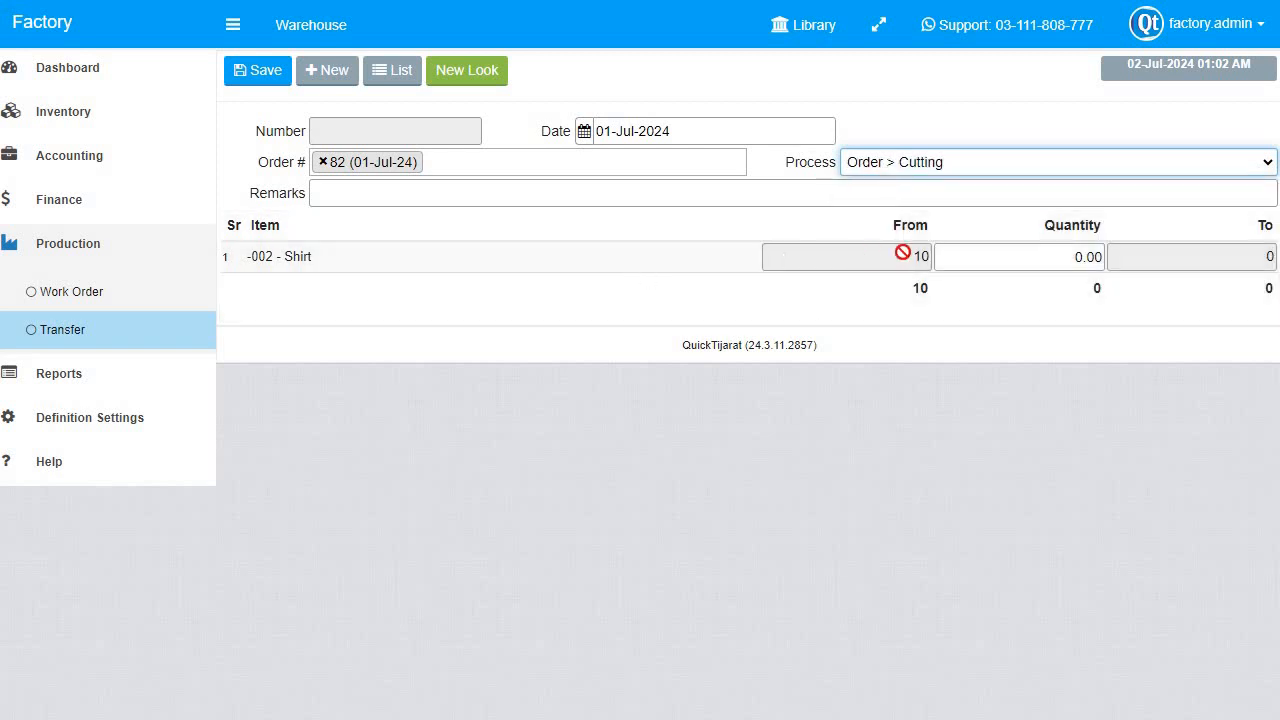
key("Tab")
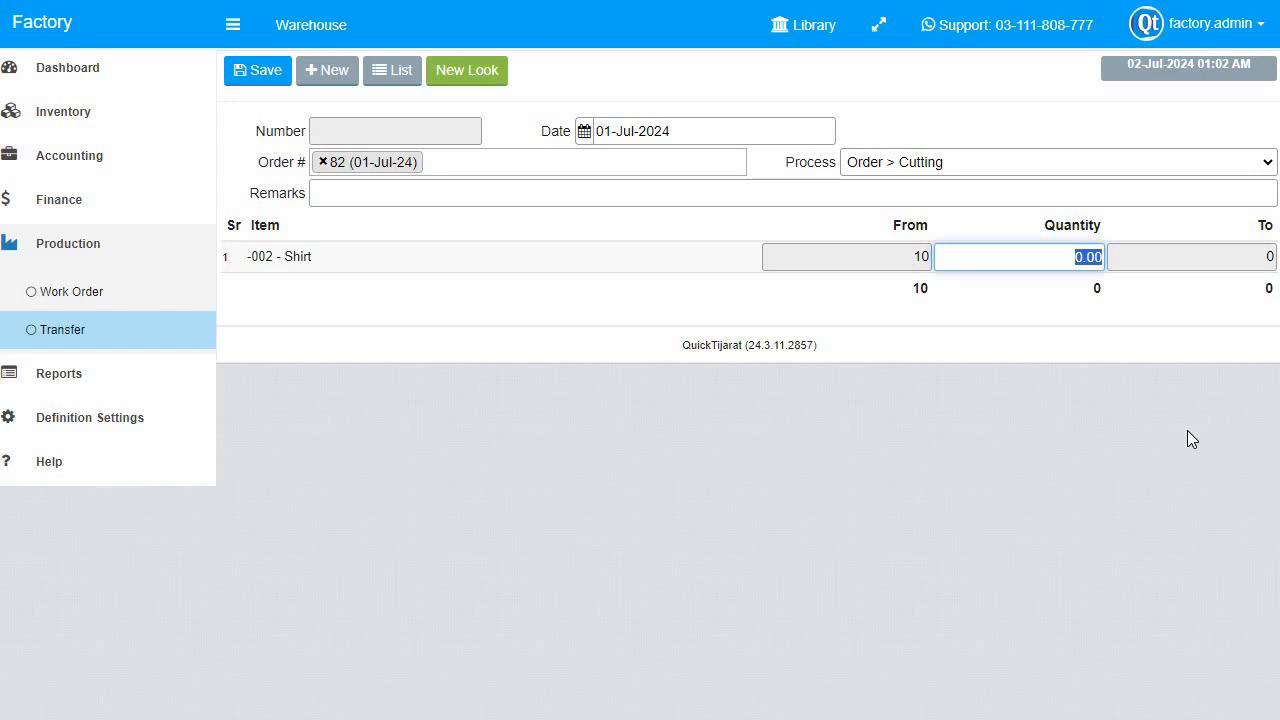
type("8")
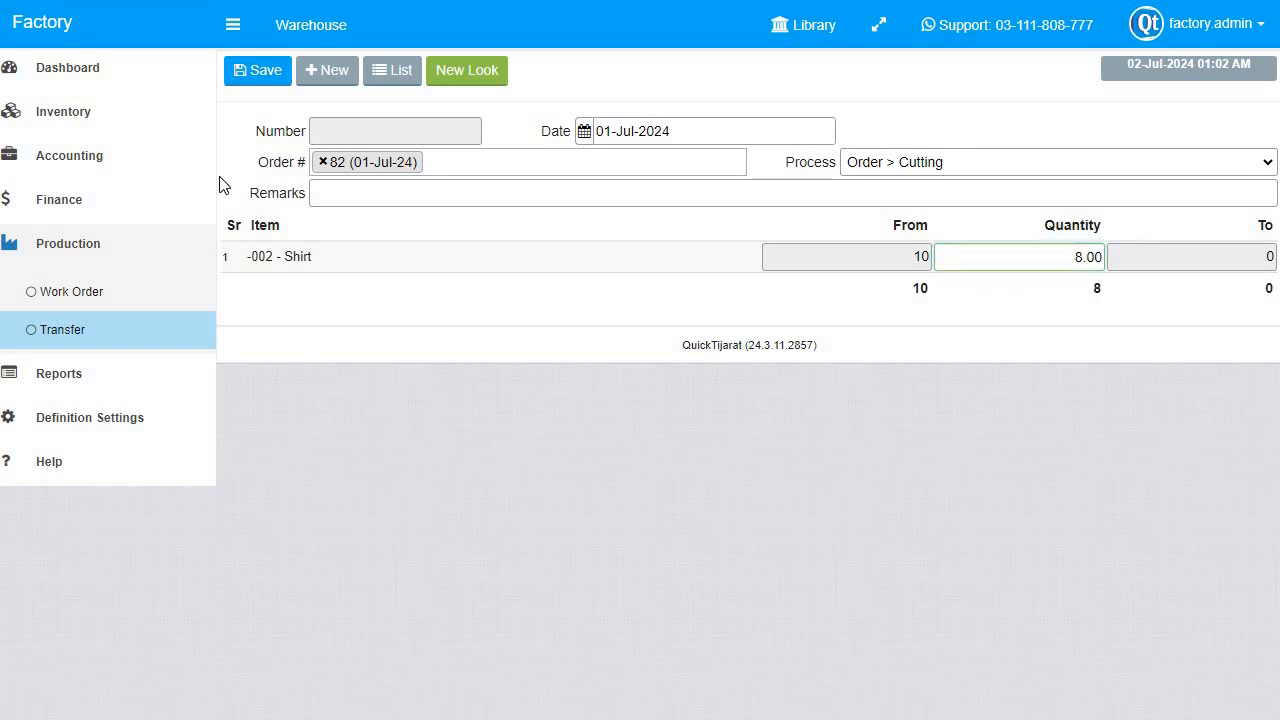
left_click(236, 72)
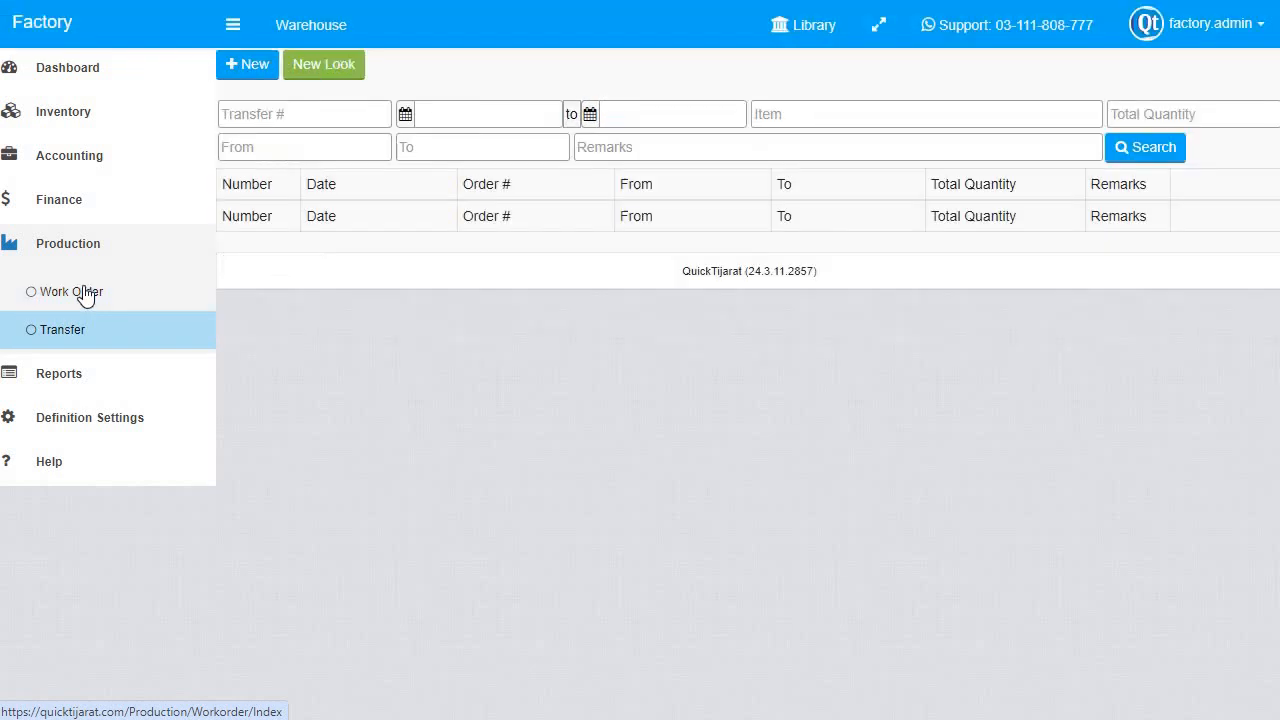
Check the shirt order's production and completed quantities in the work order list and its entry in the transfer list.
left_click(85, 292)
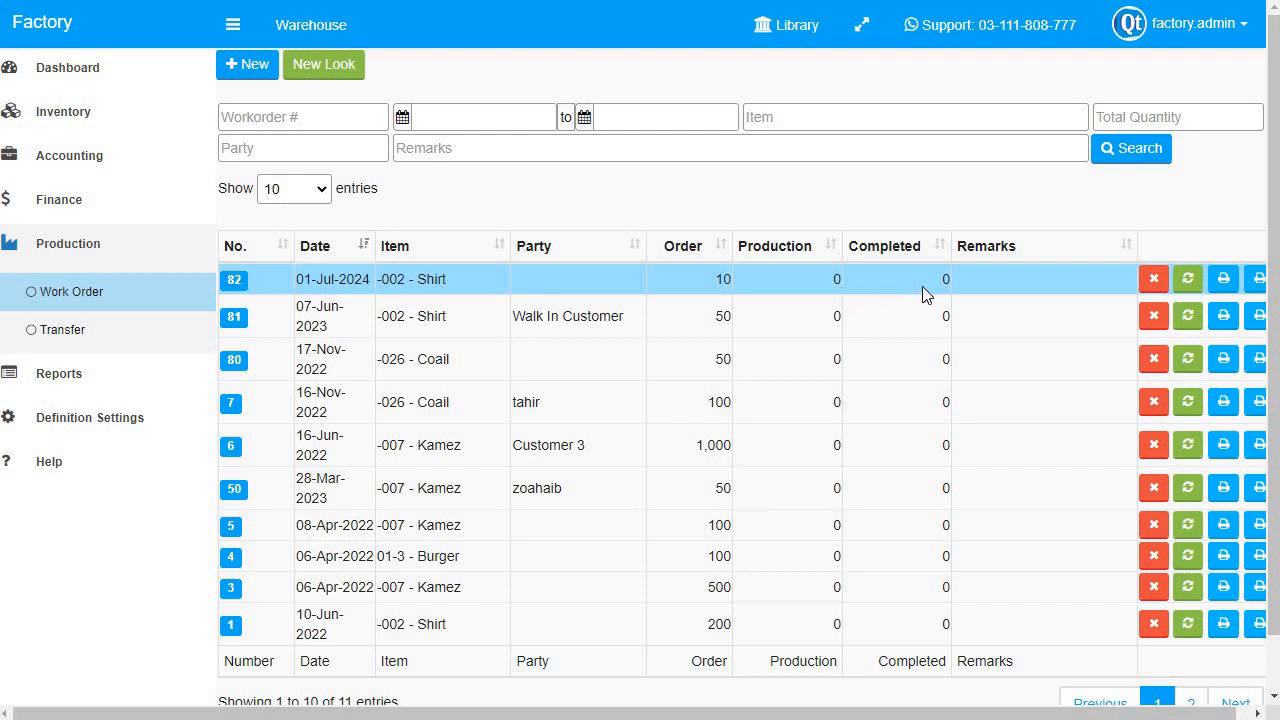
left_click(92, 328)
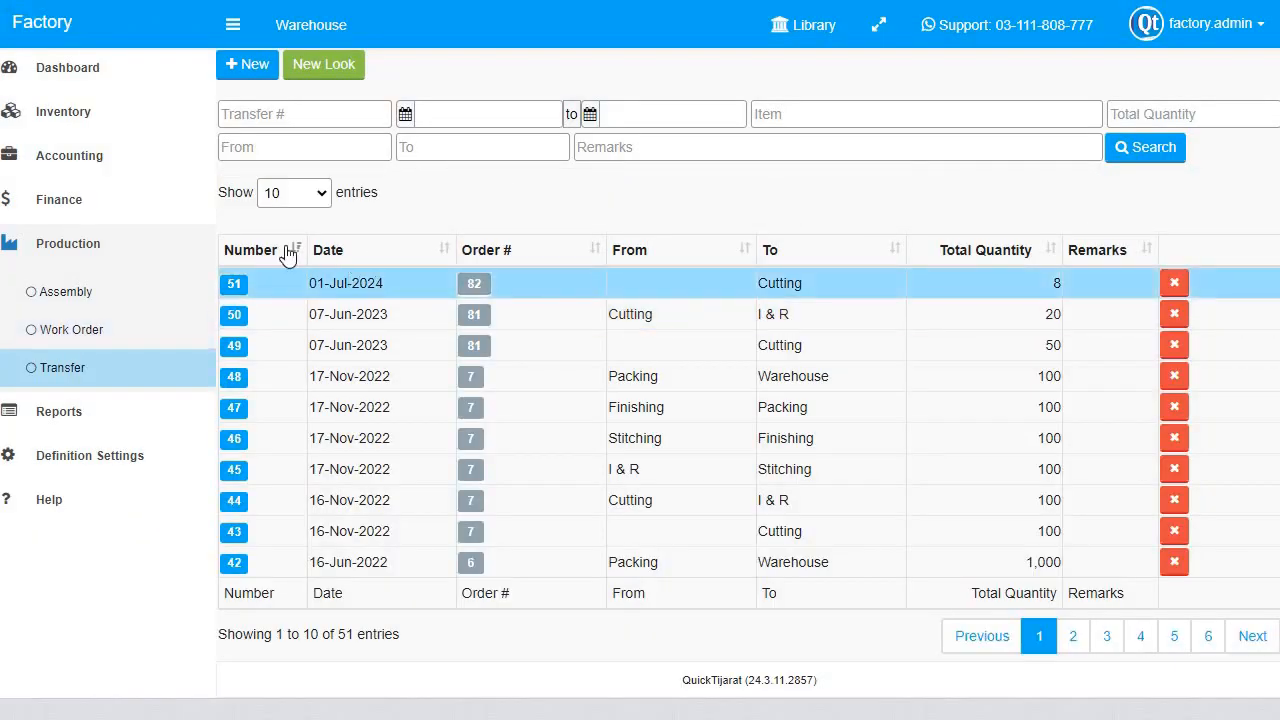
Create another production transfer for the same shirt work order dated 01-Jul-2024.
left_click(240, 68)
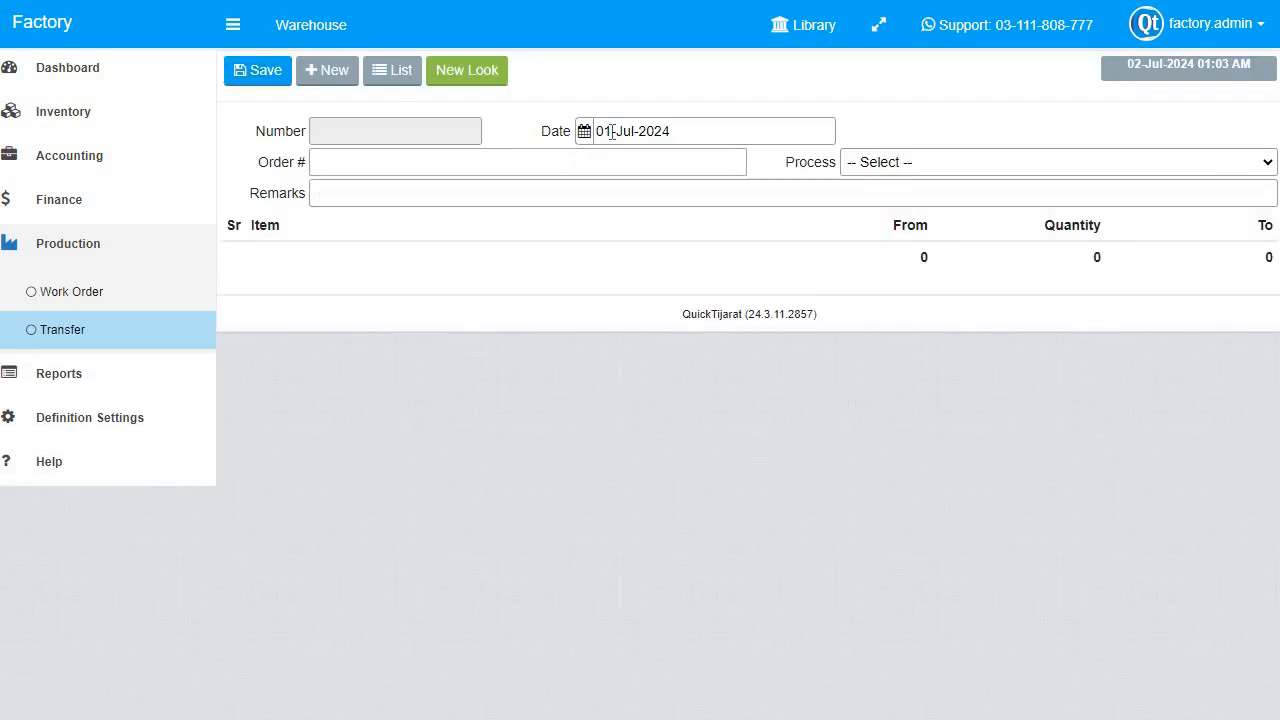
left_click(585, 163)
type("82")
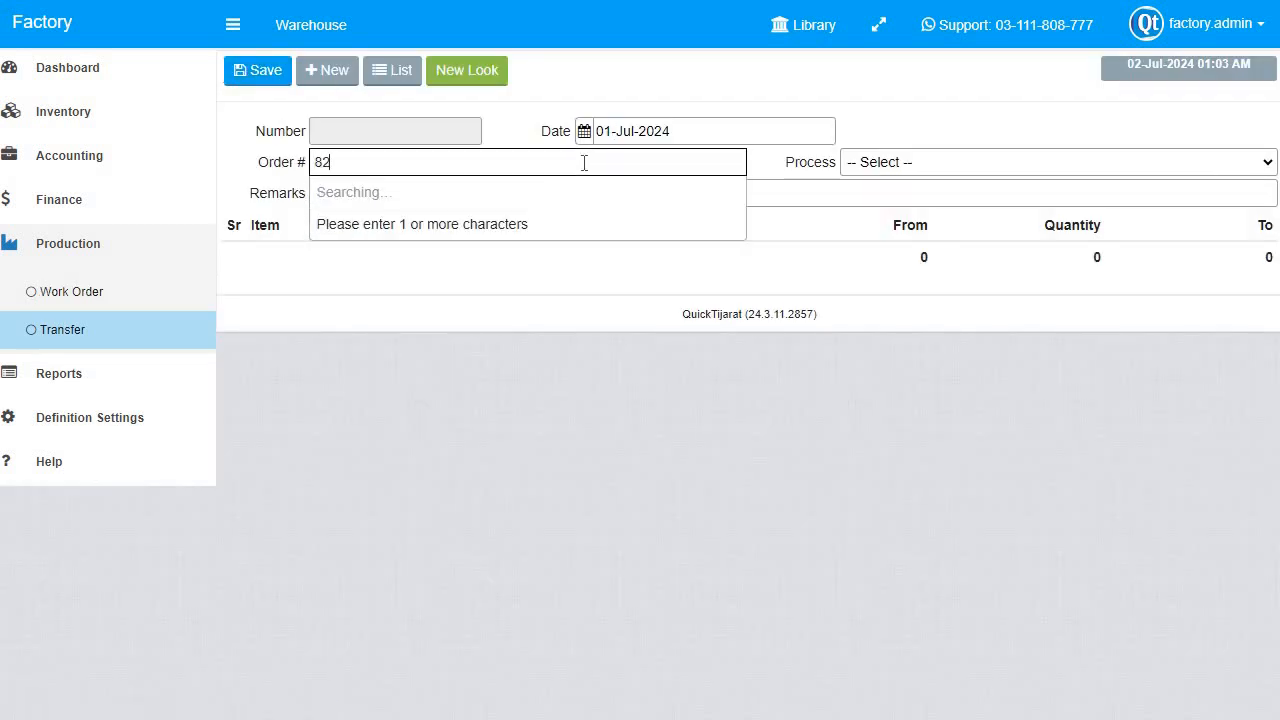
key("Return")
Examine the shirt line's From and To quantities for the Order > Cutting process.
left_click(891, 165)
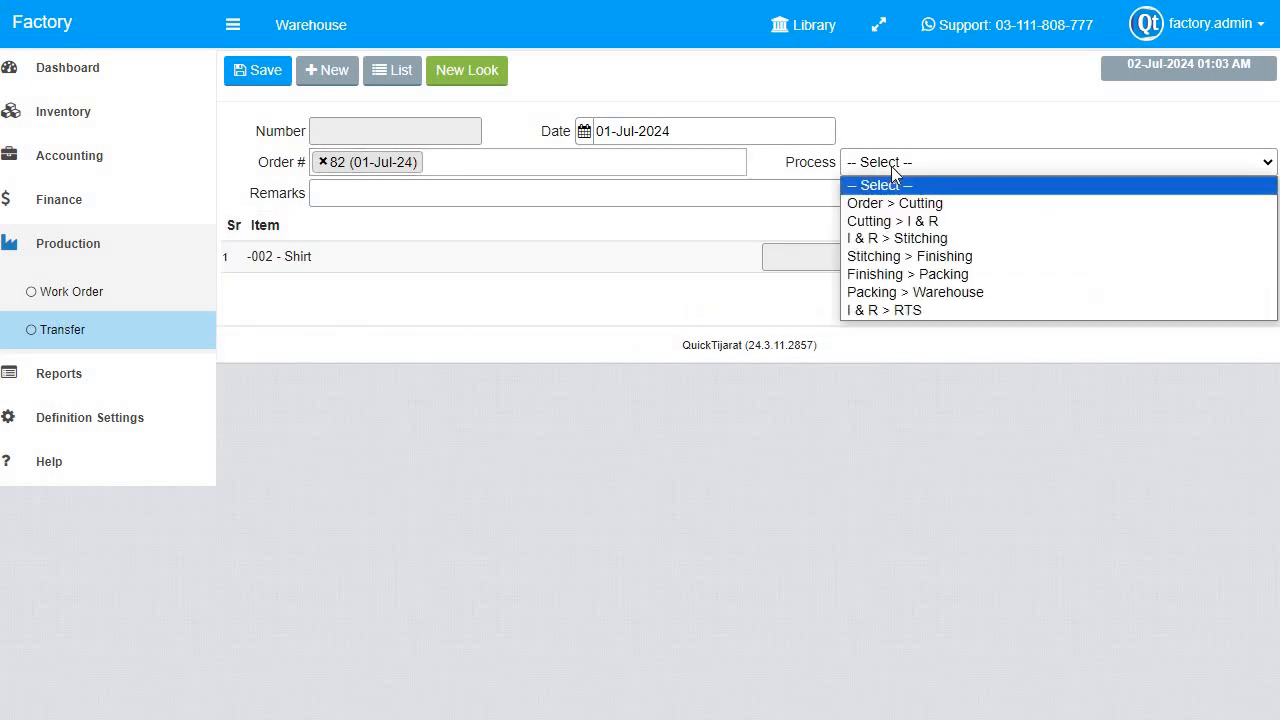
left_click(908, 220)
left_click(897, 162)
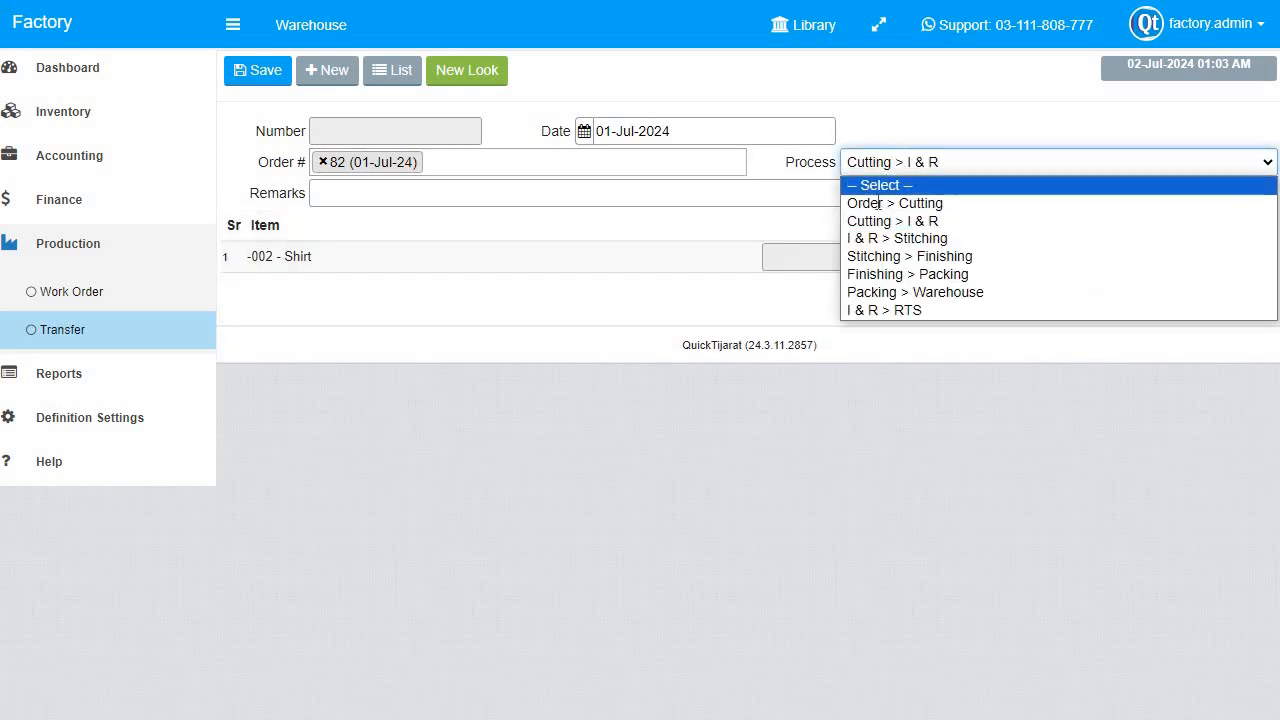
left_click(879, 203)
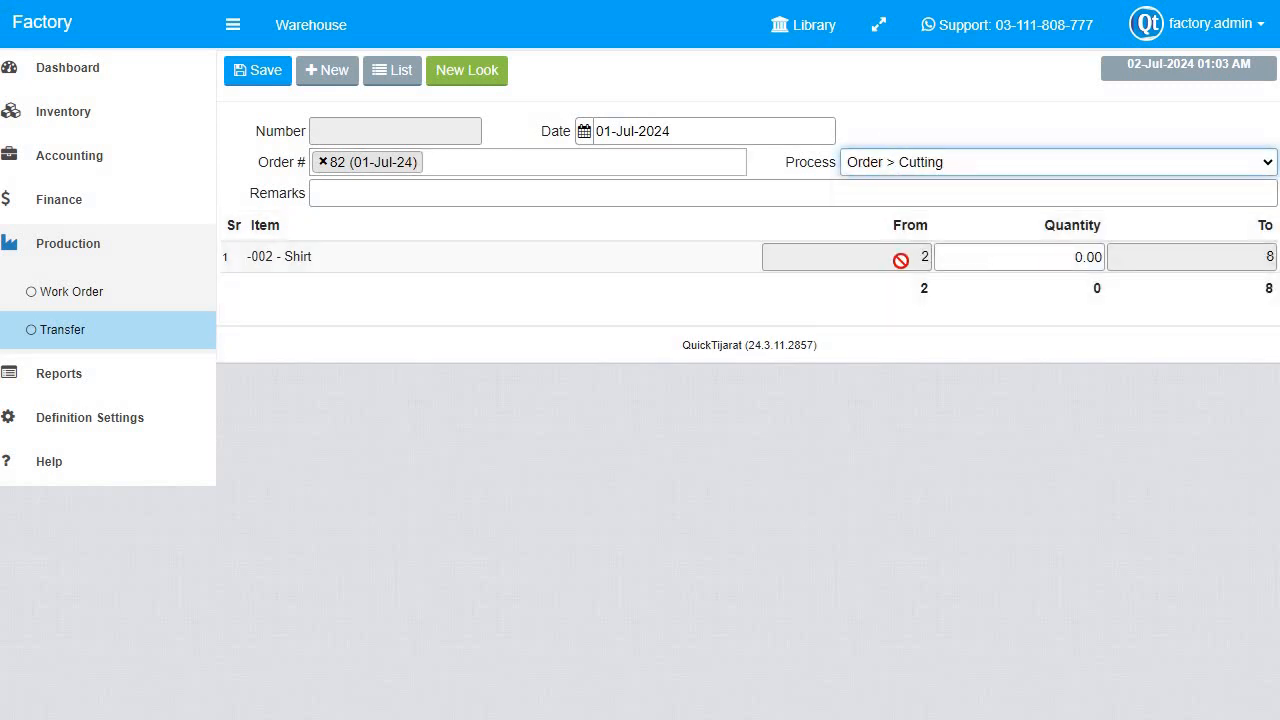
double_click(938, 257)
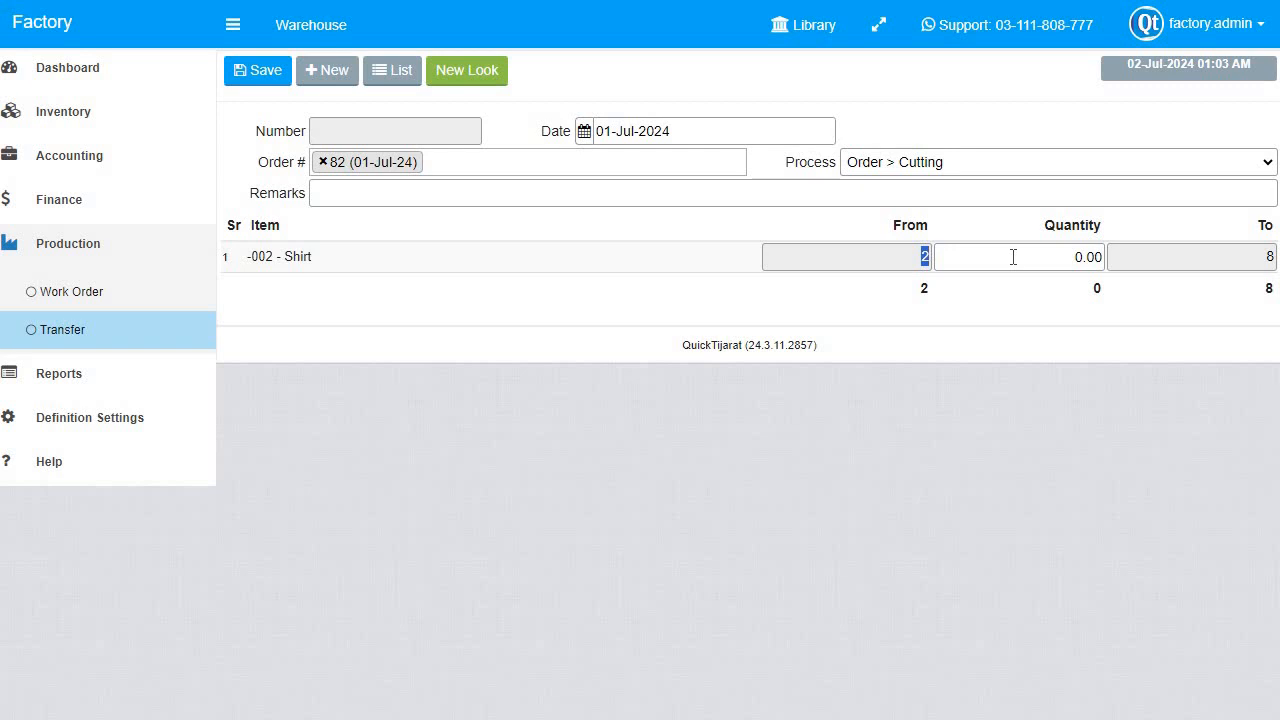
left_click_drag(1278, 258, 1275, 240)
left_click(1264, 261)
left_click_drag(1276, 290, 1272, 258)
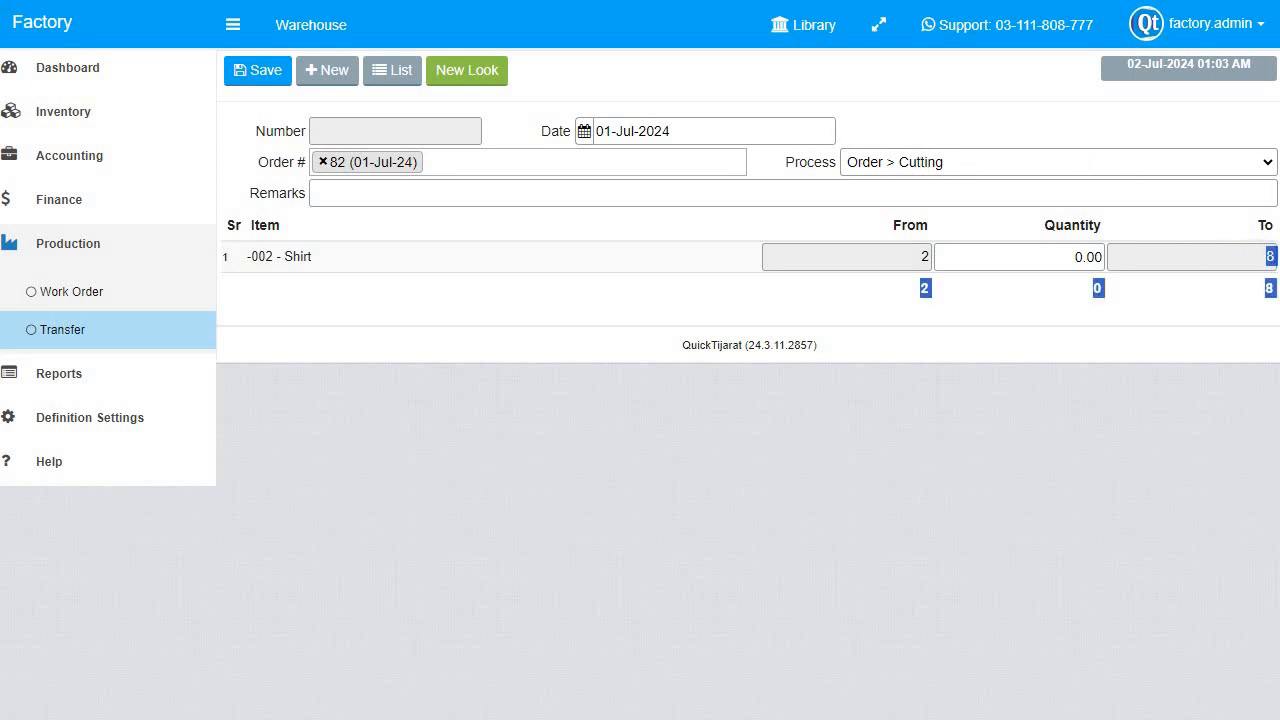
left_click(1257, 256)
left_click_drag(926, 253, 946, 291)
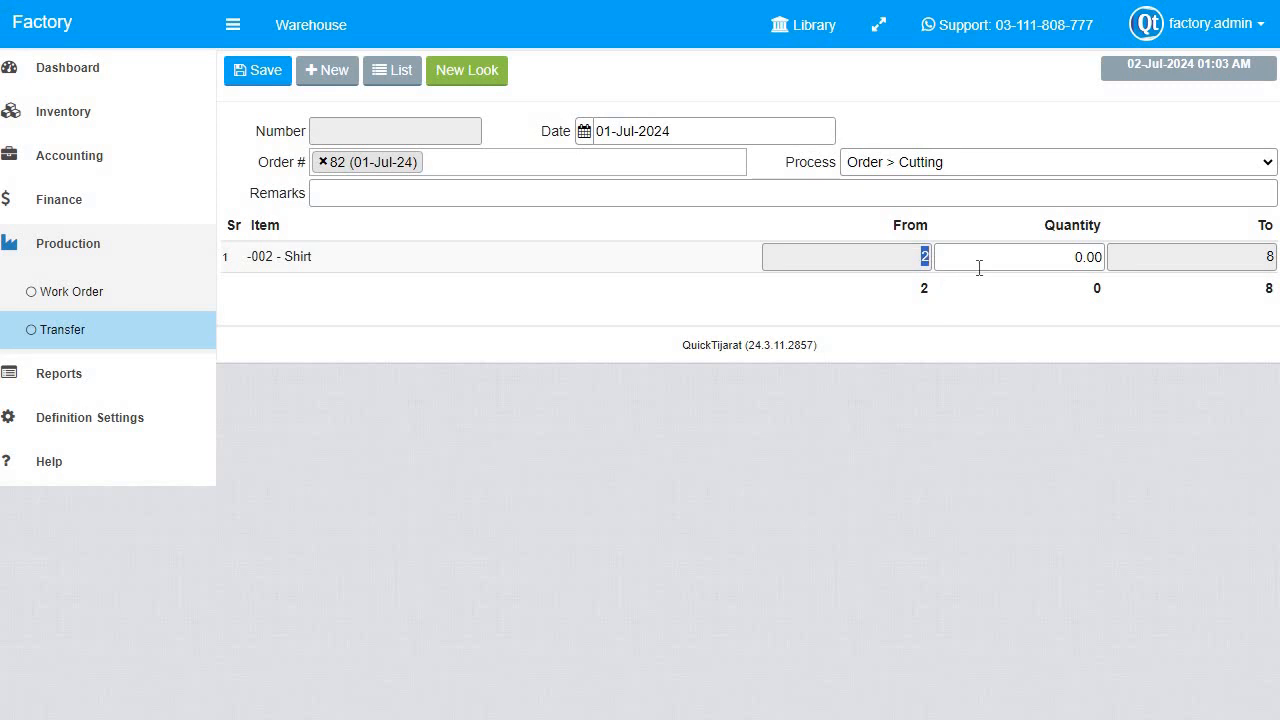
key("Tab")
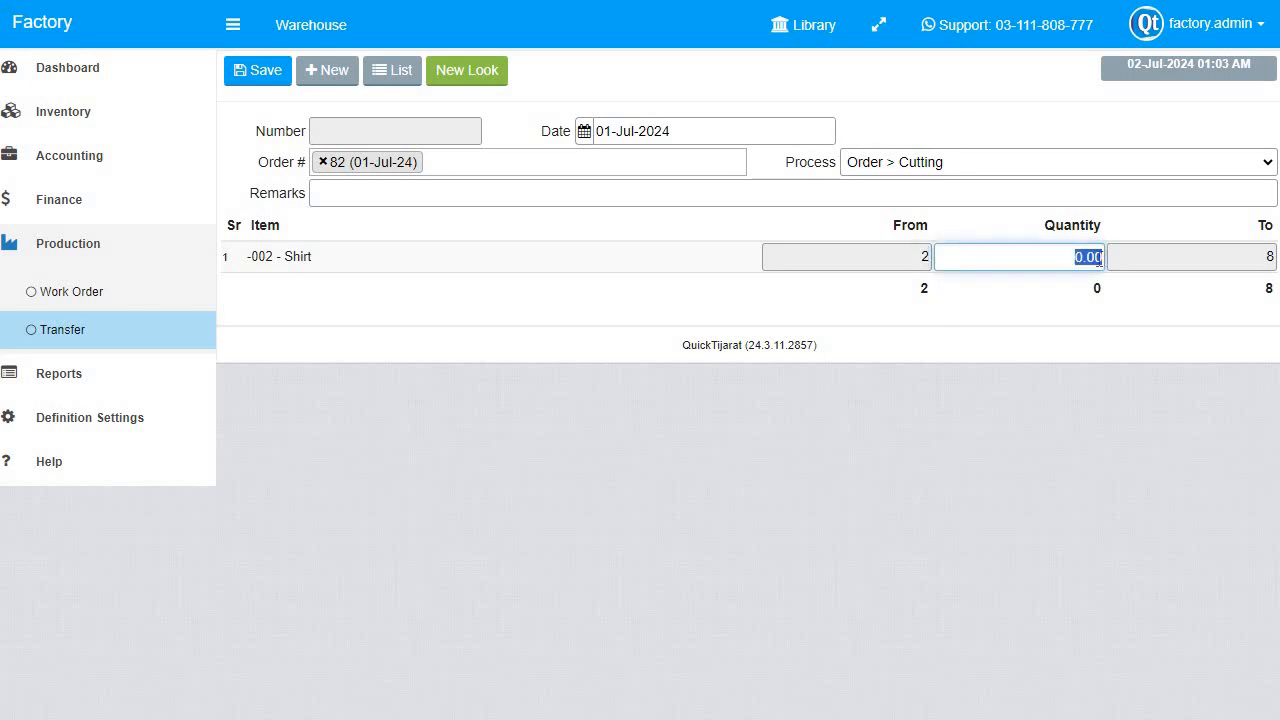
Transfer 8 shirts through the Cutting > I & R process, save the transfer and return to the transfer list.
left_click(952, 170)
left_click(912, 220)
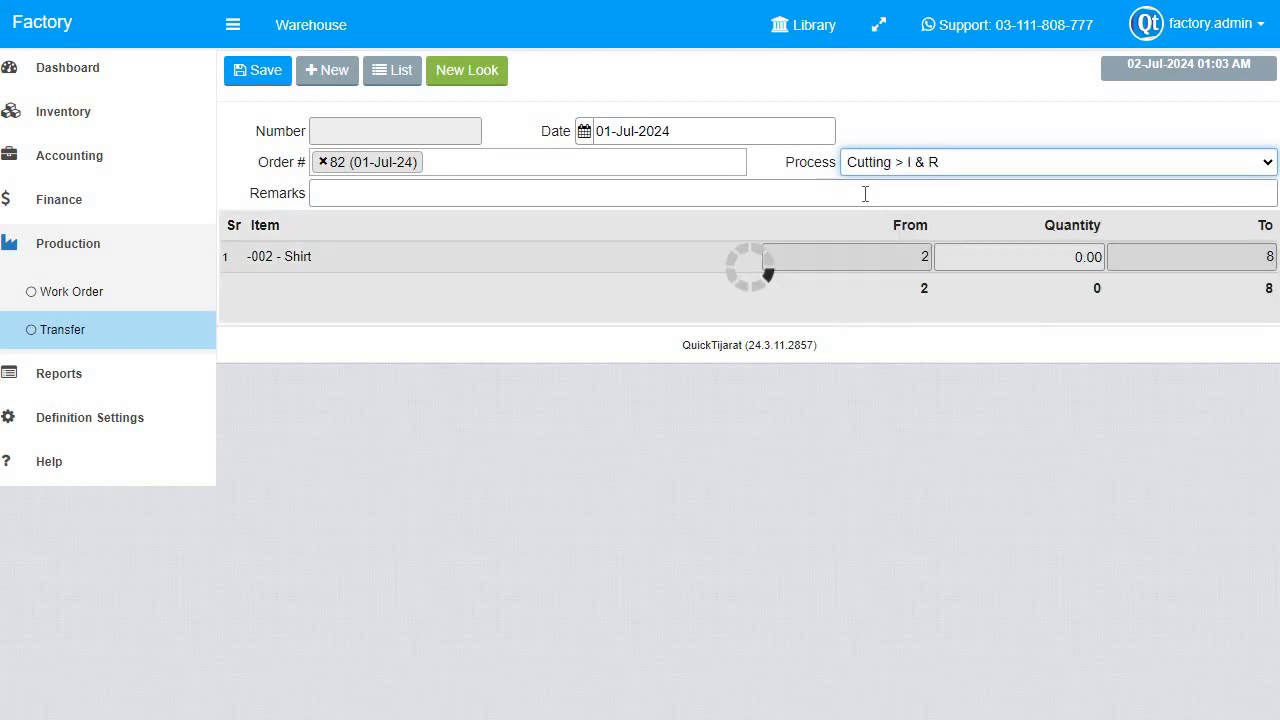
key("Tab")
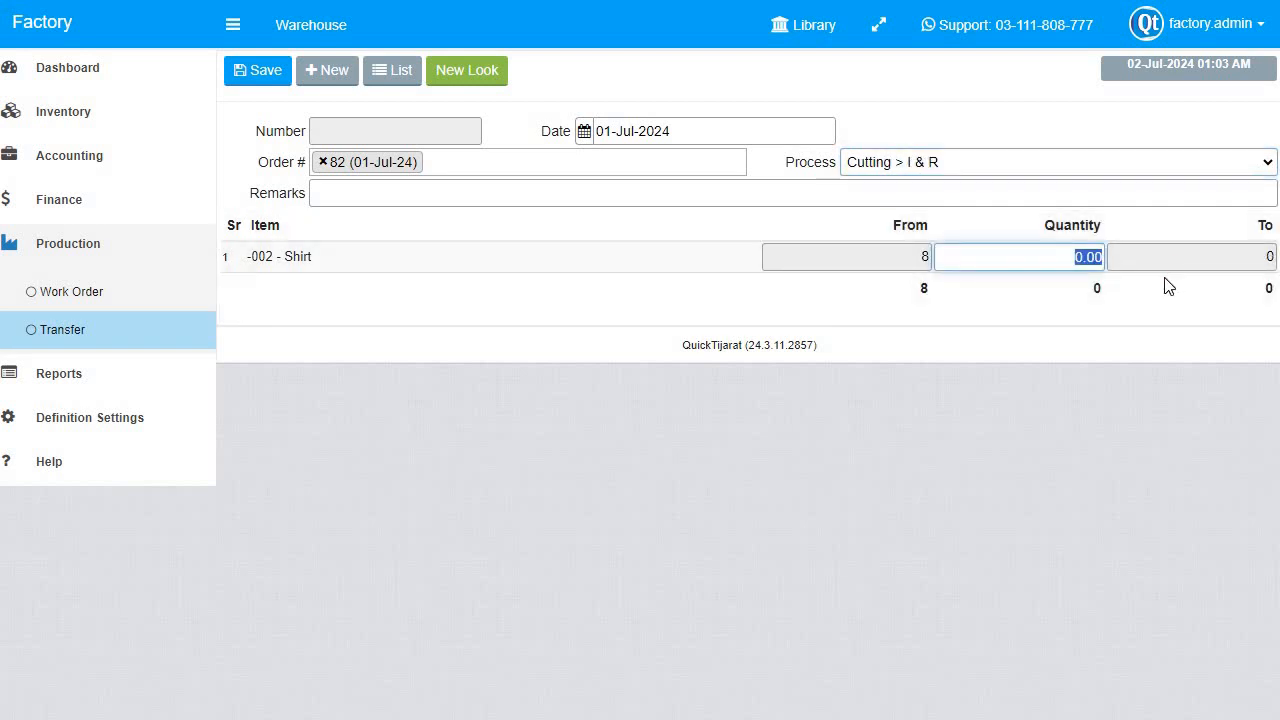
type("8")
key("Tab")
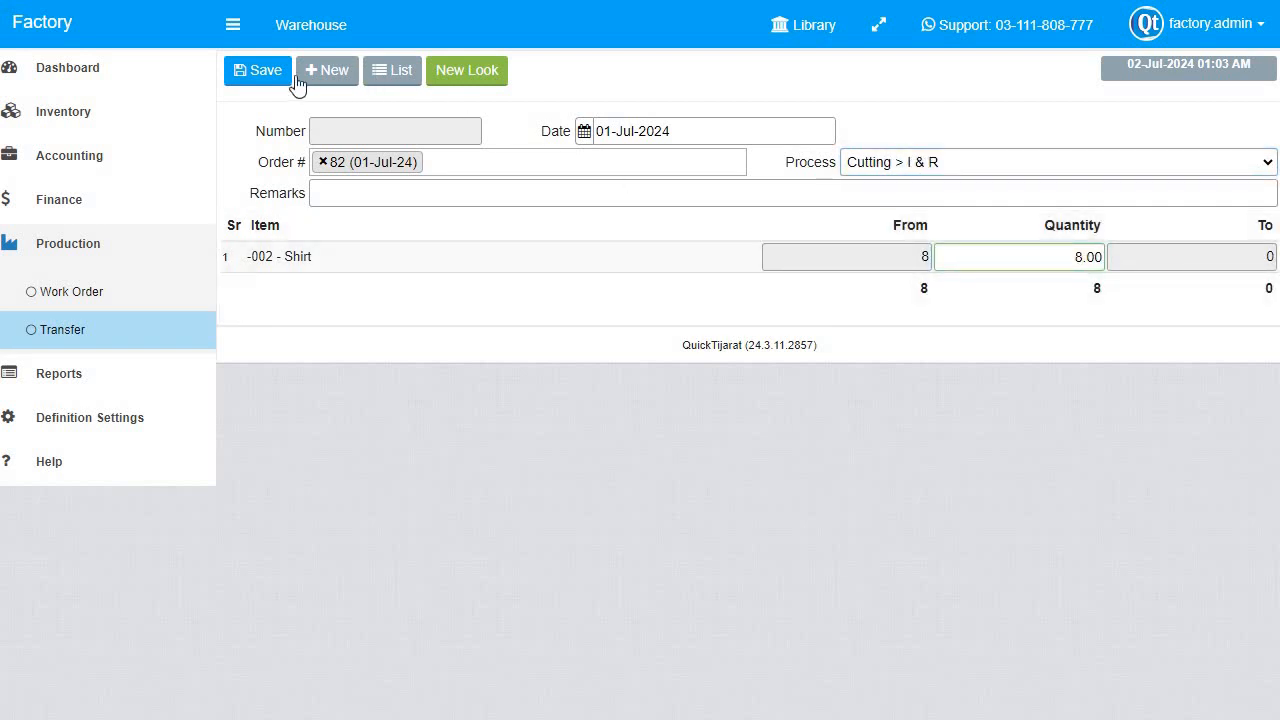
left_click(258, 74)
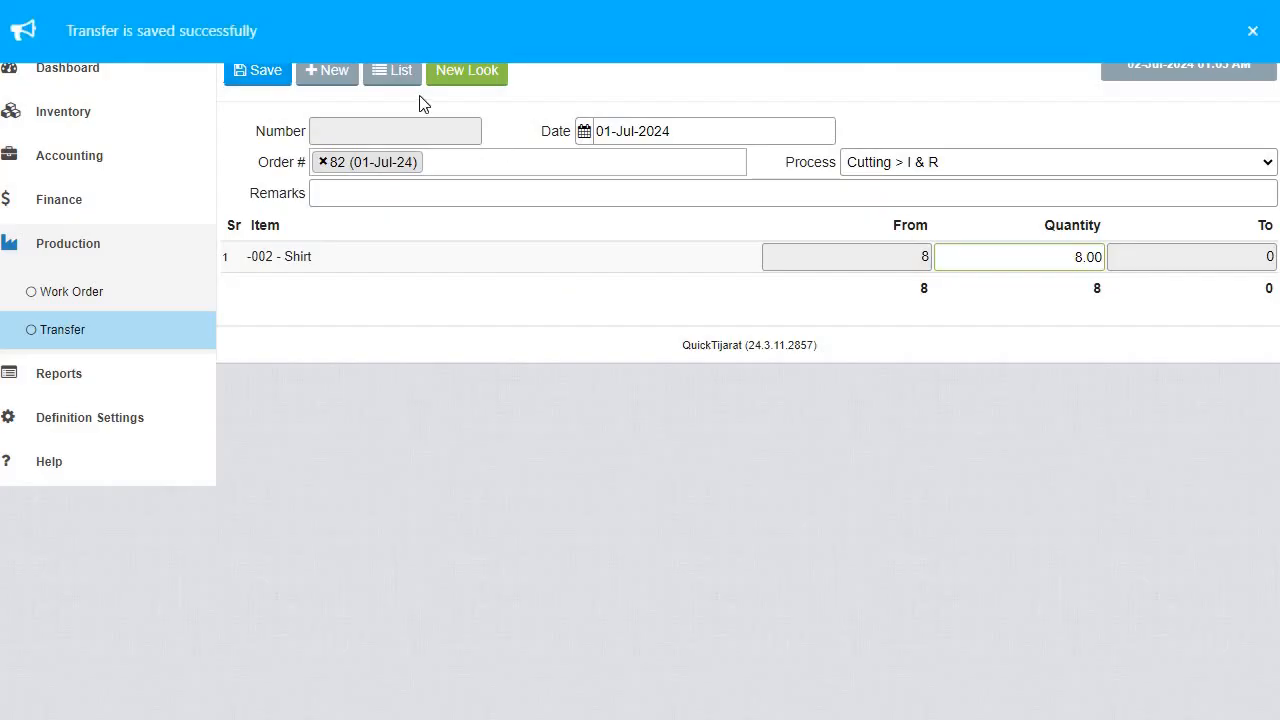
left_click(392, 78)
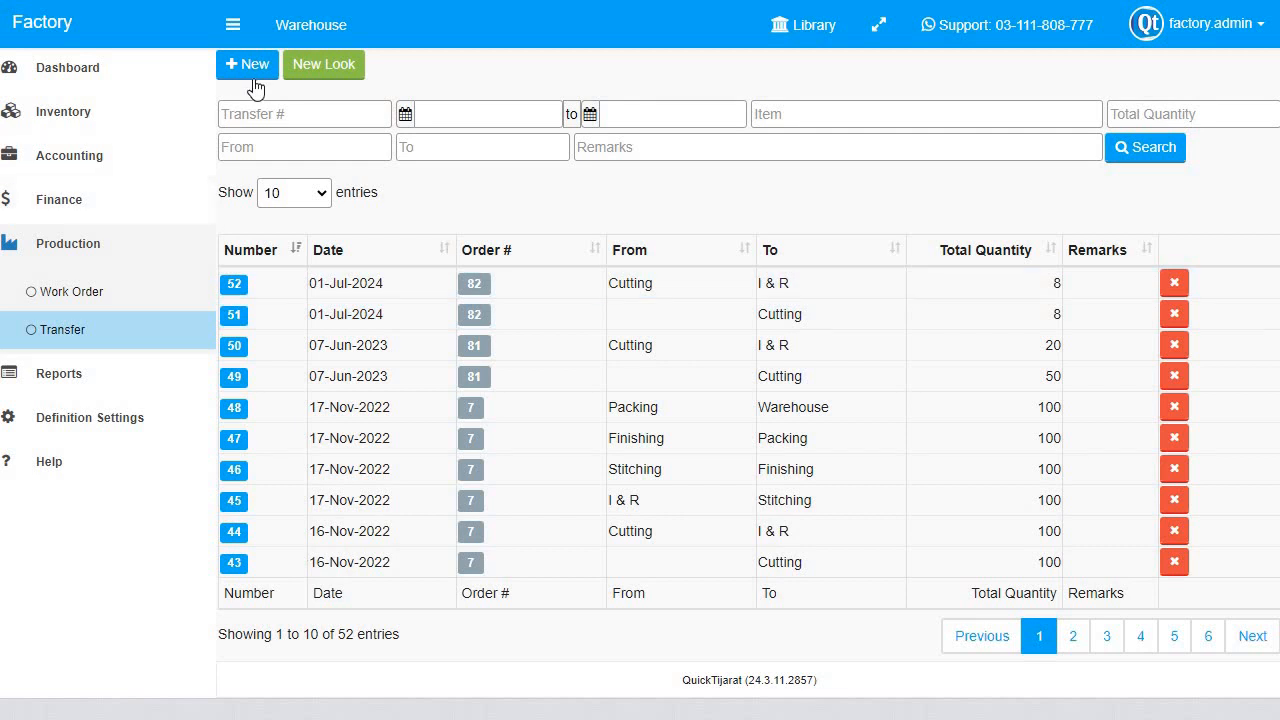
Review the remaining process stages offered on a blank transfer, up to Packing > Warehouse.
left_click(253, 76)
left_click(918, 166)
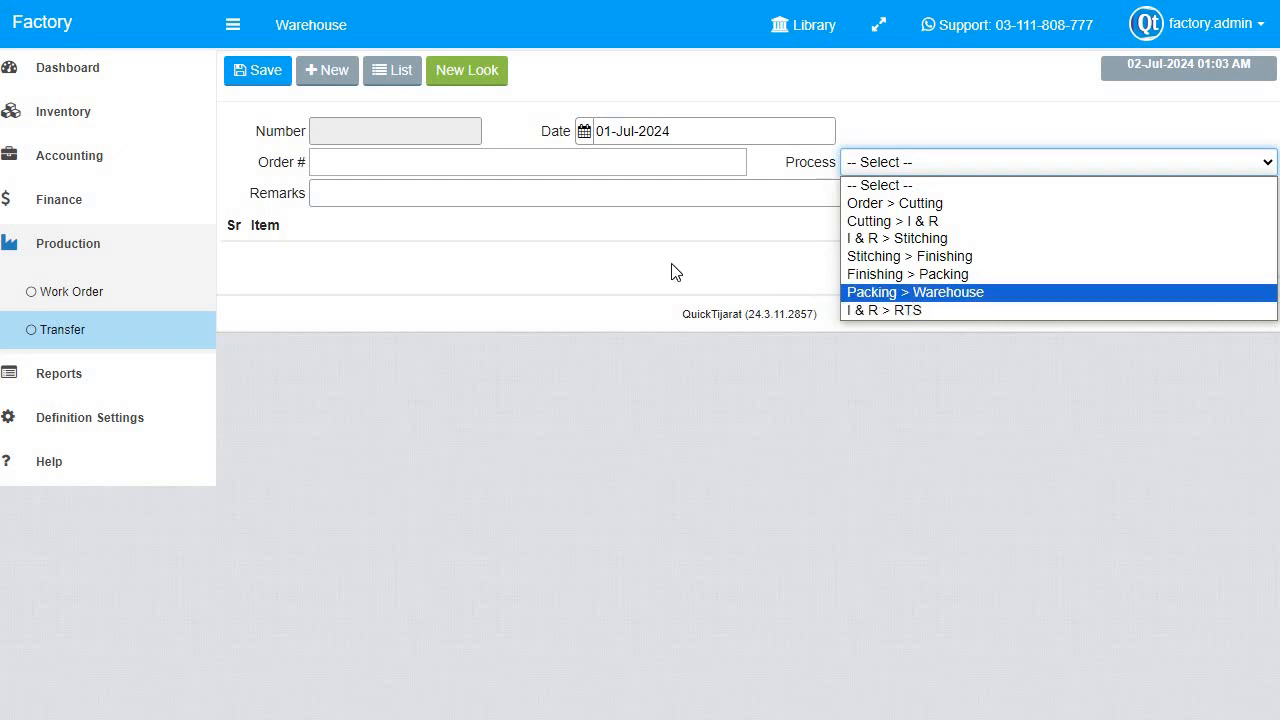
left_click(723, 234)
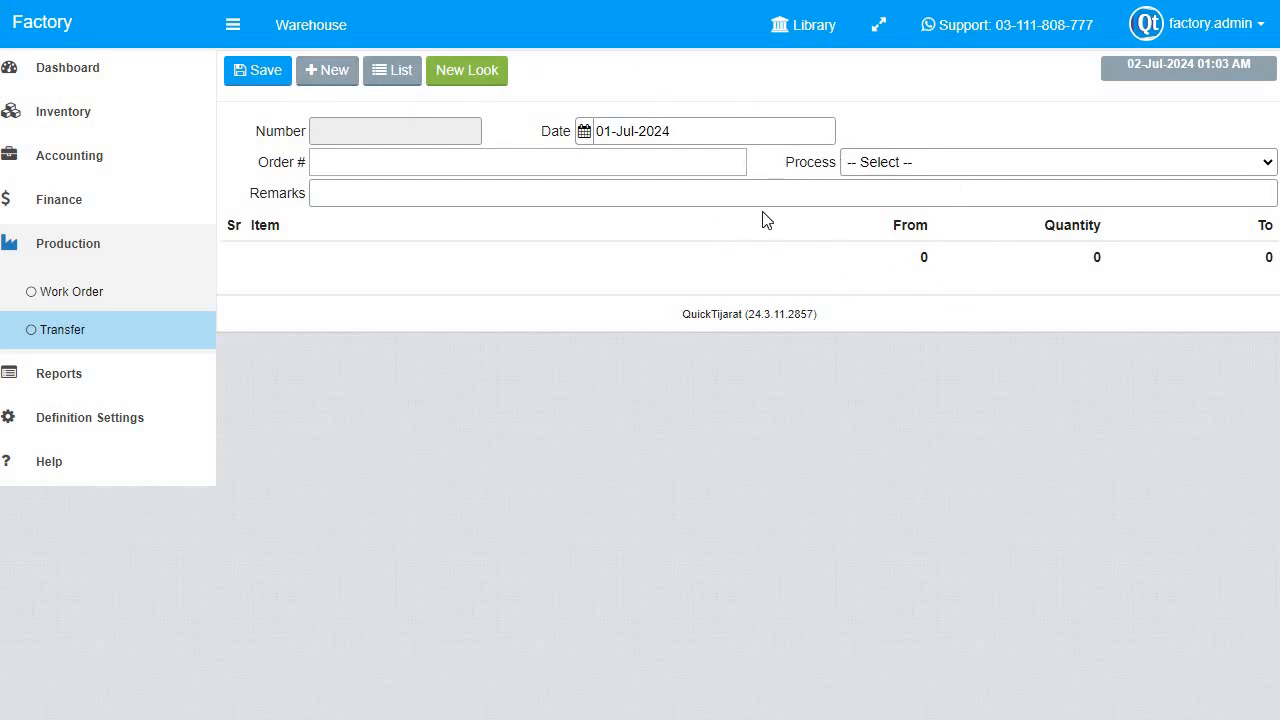
left_click(897, 166)
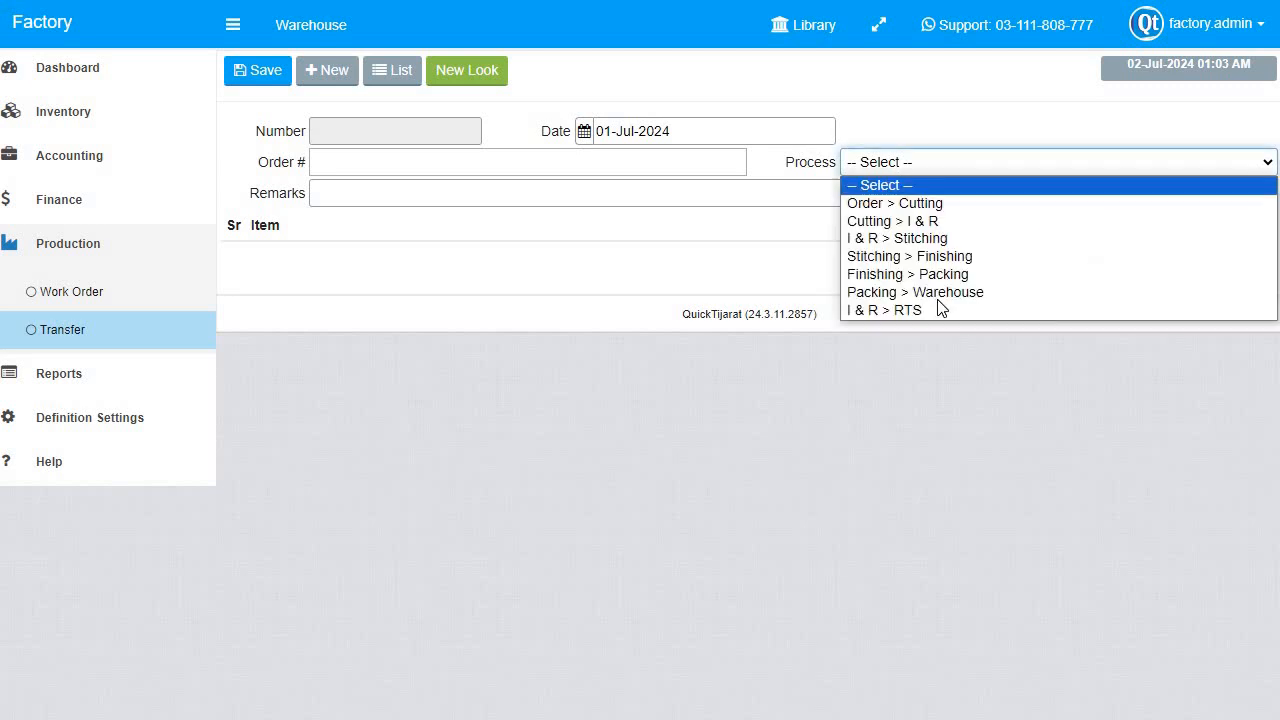
left_click(262, 215)
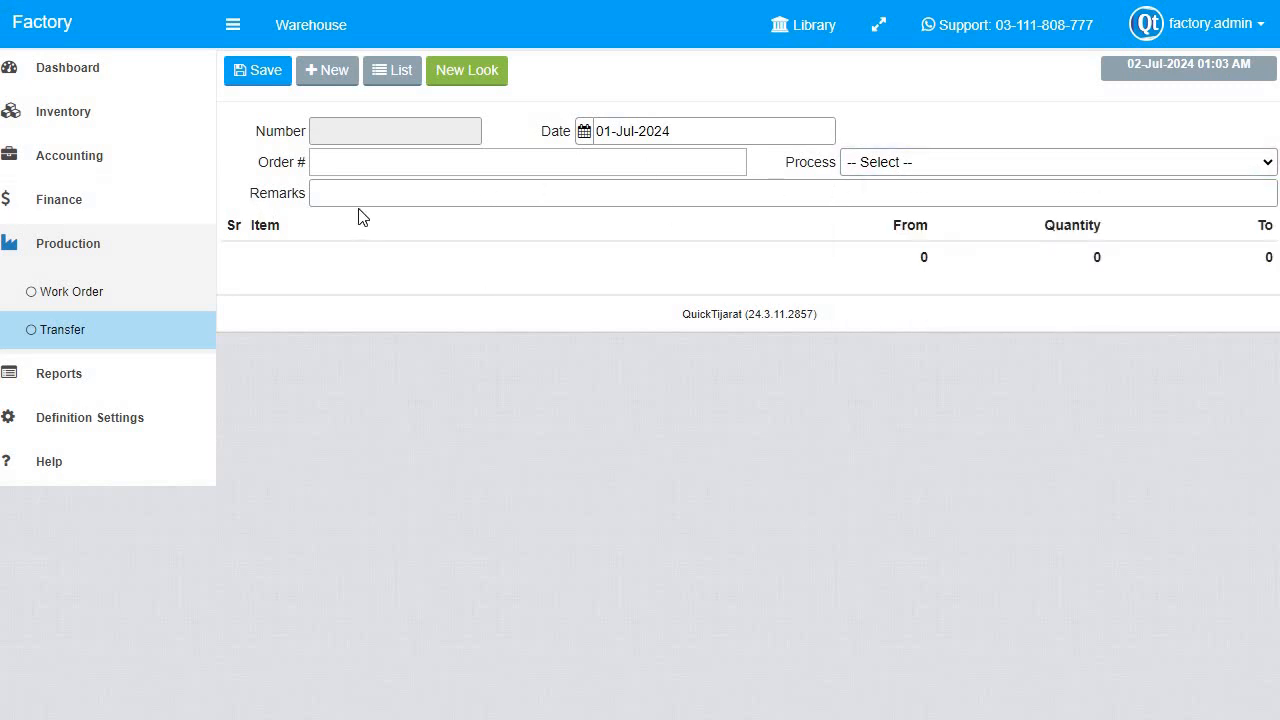
Compare the ordered and completed quantities of the 01-Jul-2024 shirt order in the work order list.
left_click(143, 306)
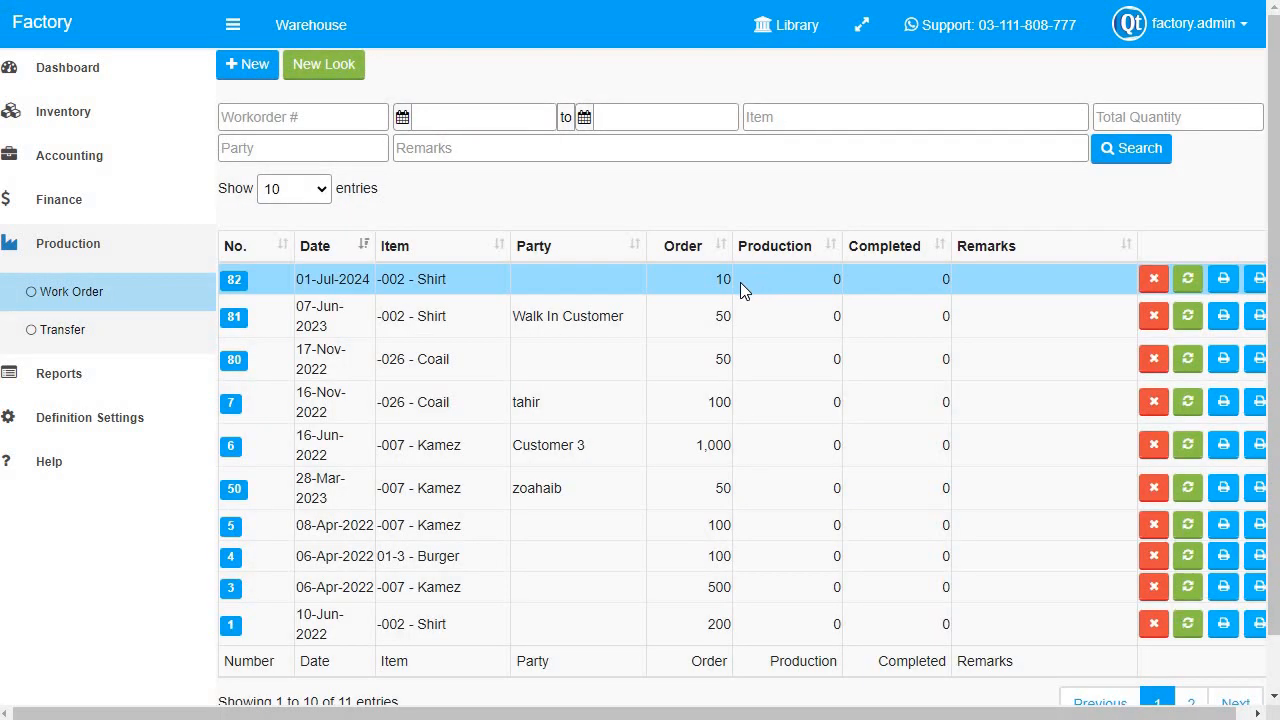
double_click(720, 280)
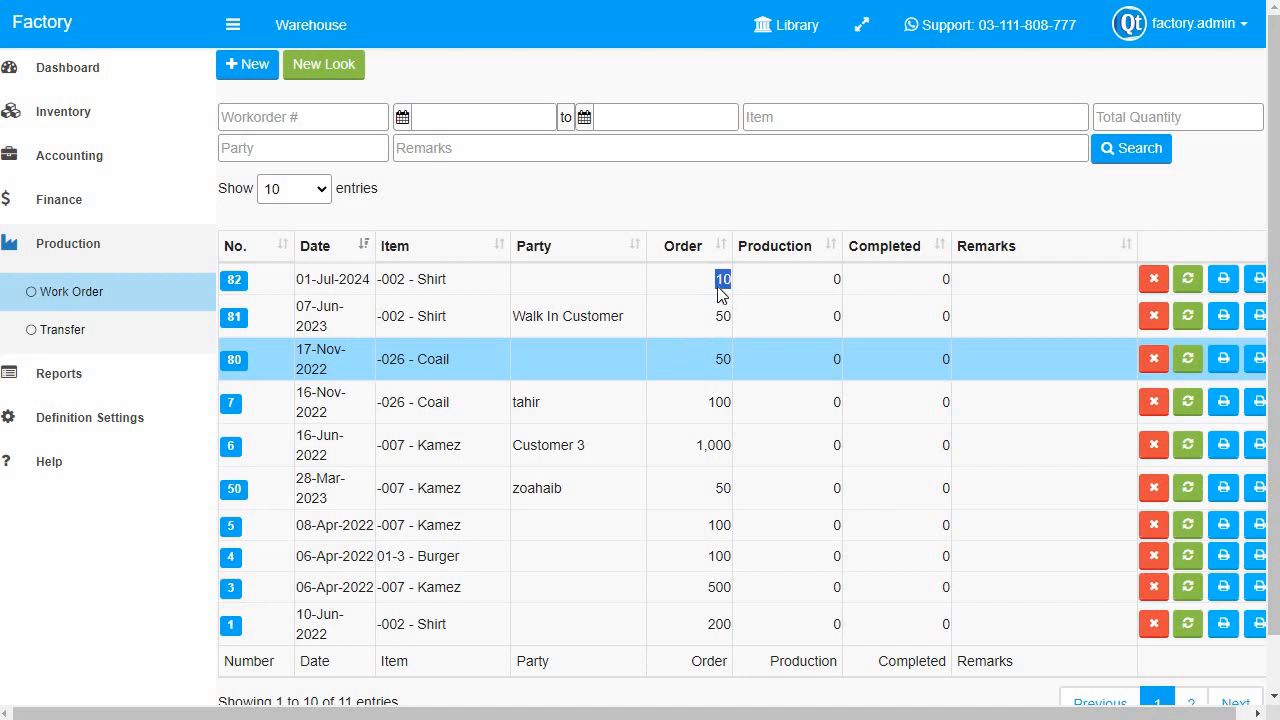
left_click(926, 279)
double_click(926, 279)
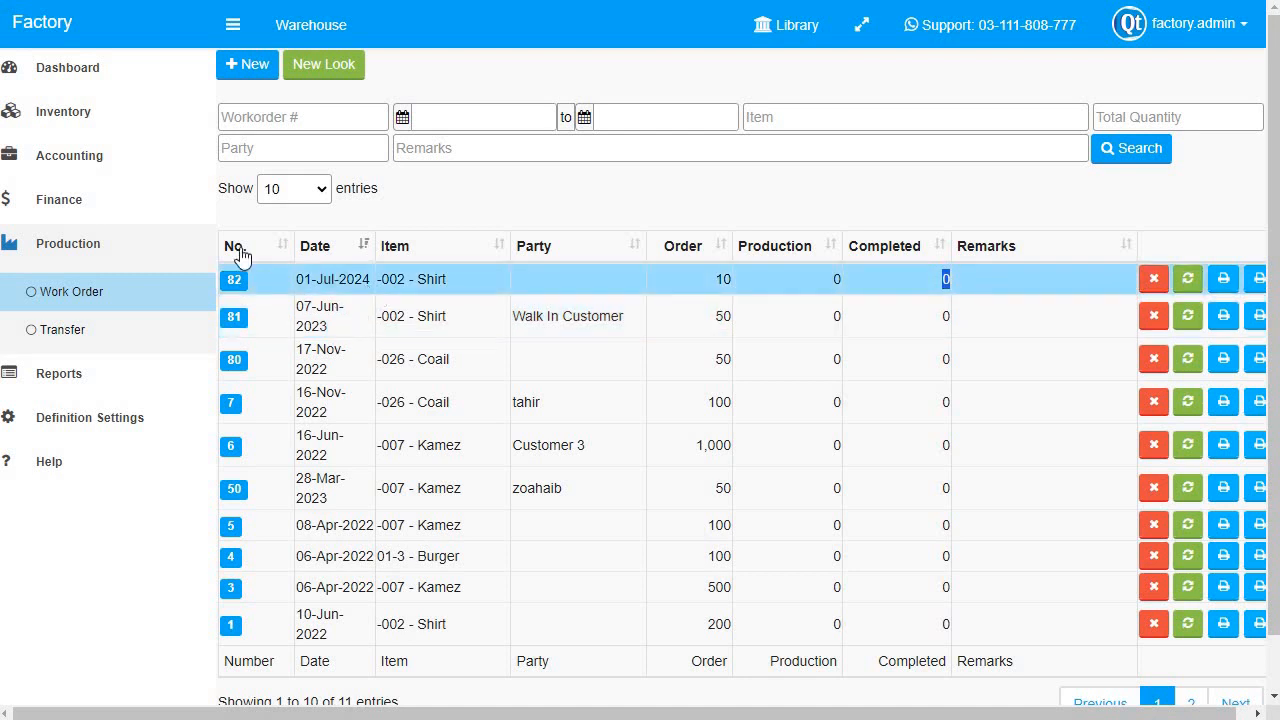
Start a new SIN (Recipe) for the 01-Jul-2024 shirt work order and set its process to 01 - Cutting.
left_click(78, 124)
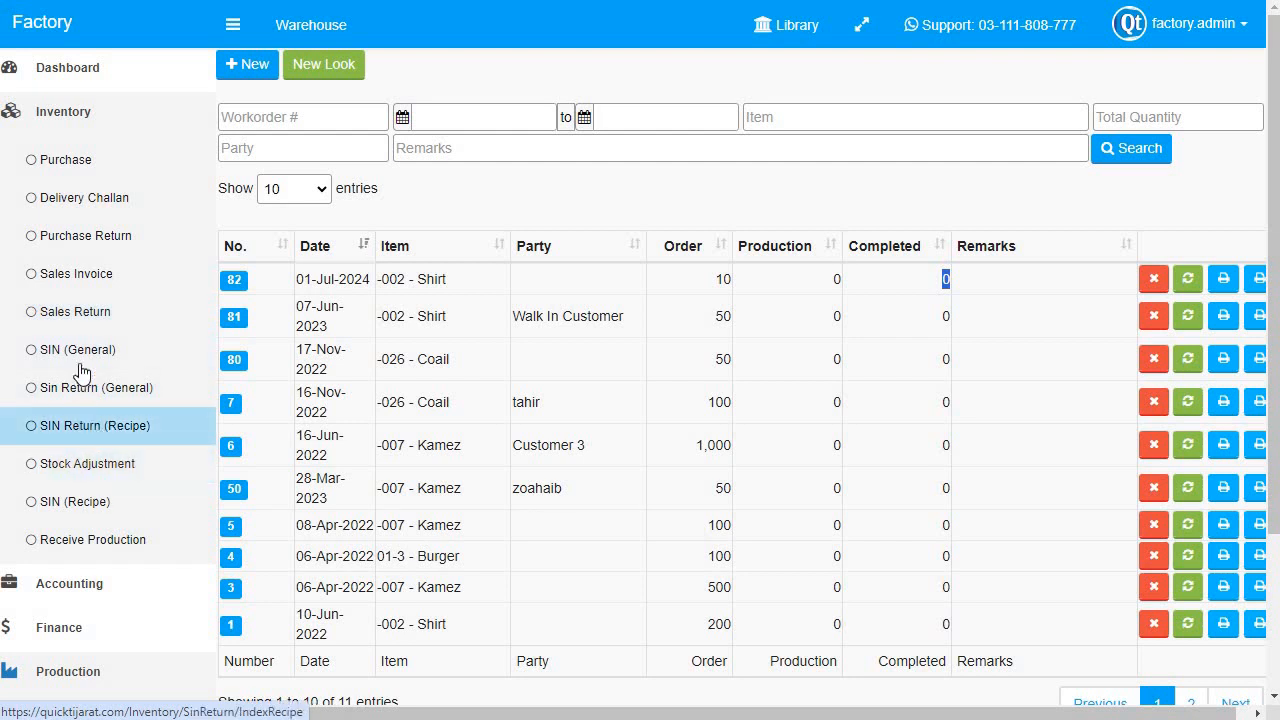
left_click(90, 503)
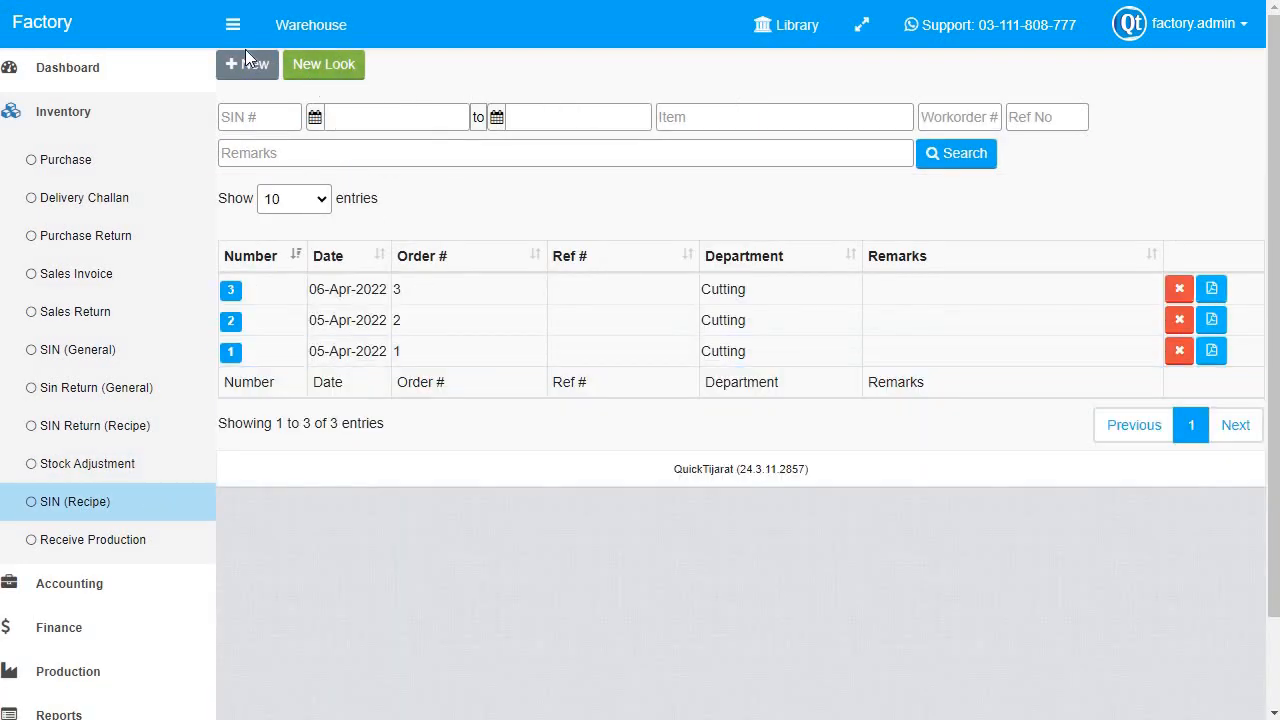
left_click(249, 68)
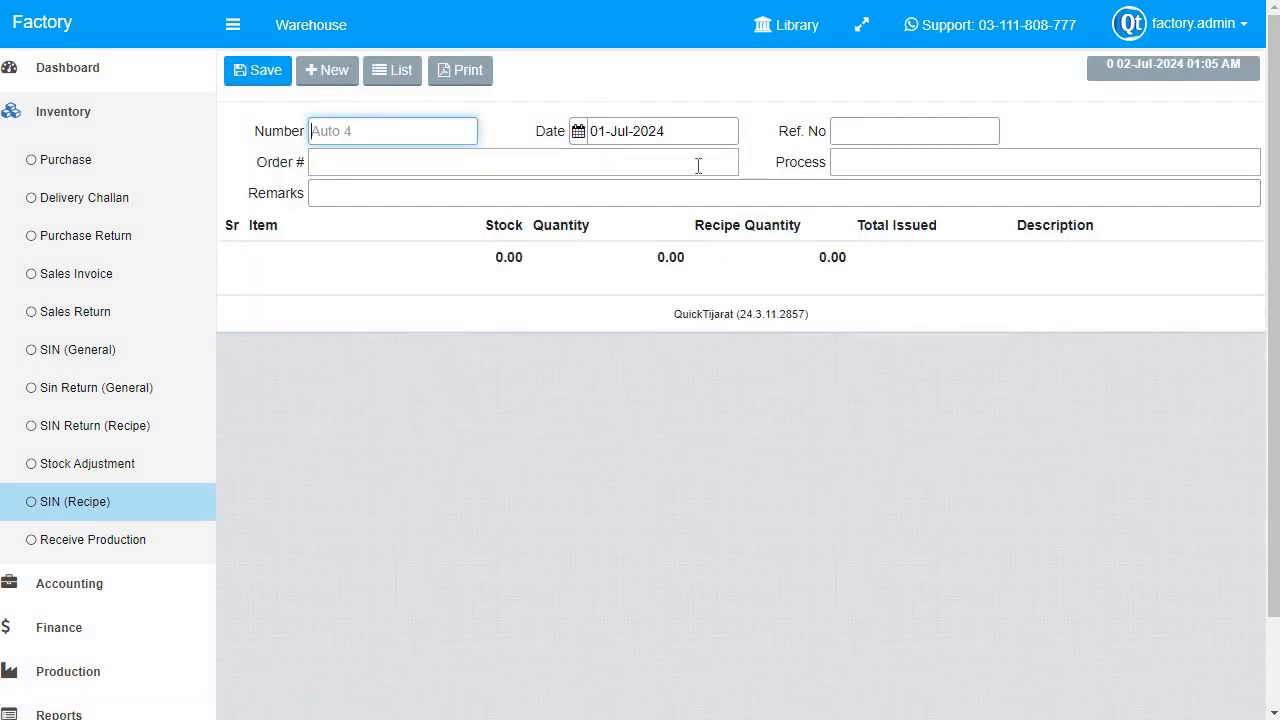
left_click(602, 172)
type("82")
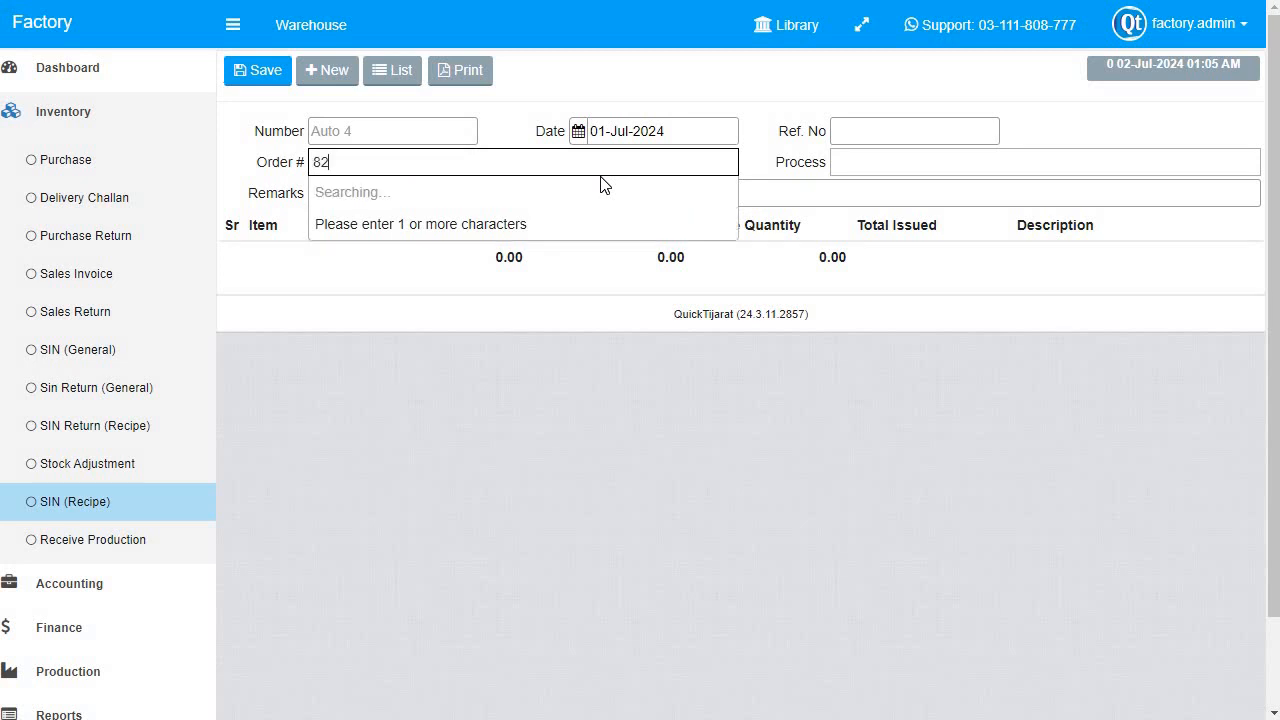
key("Return")
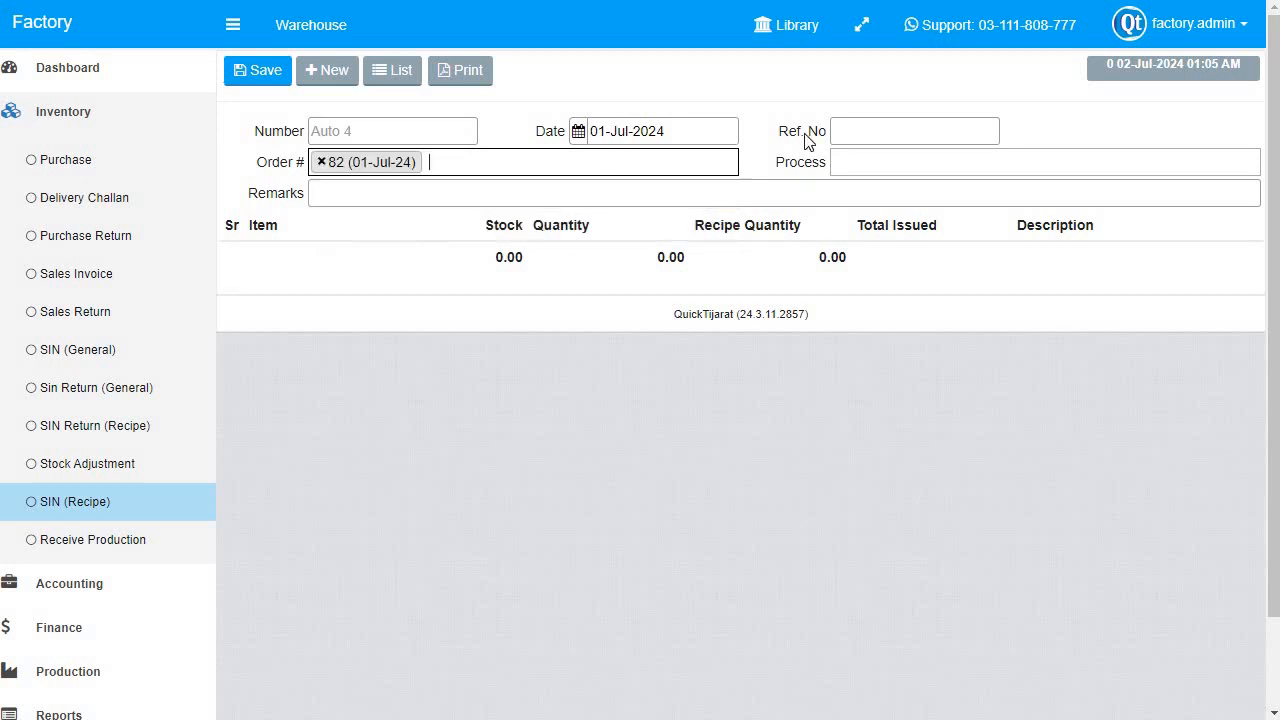
left_click(964, 161)
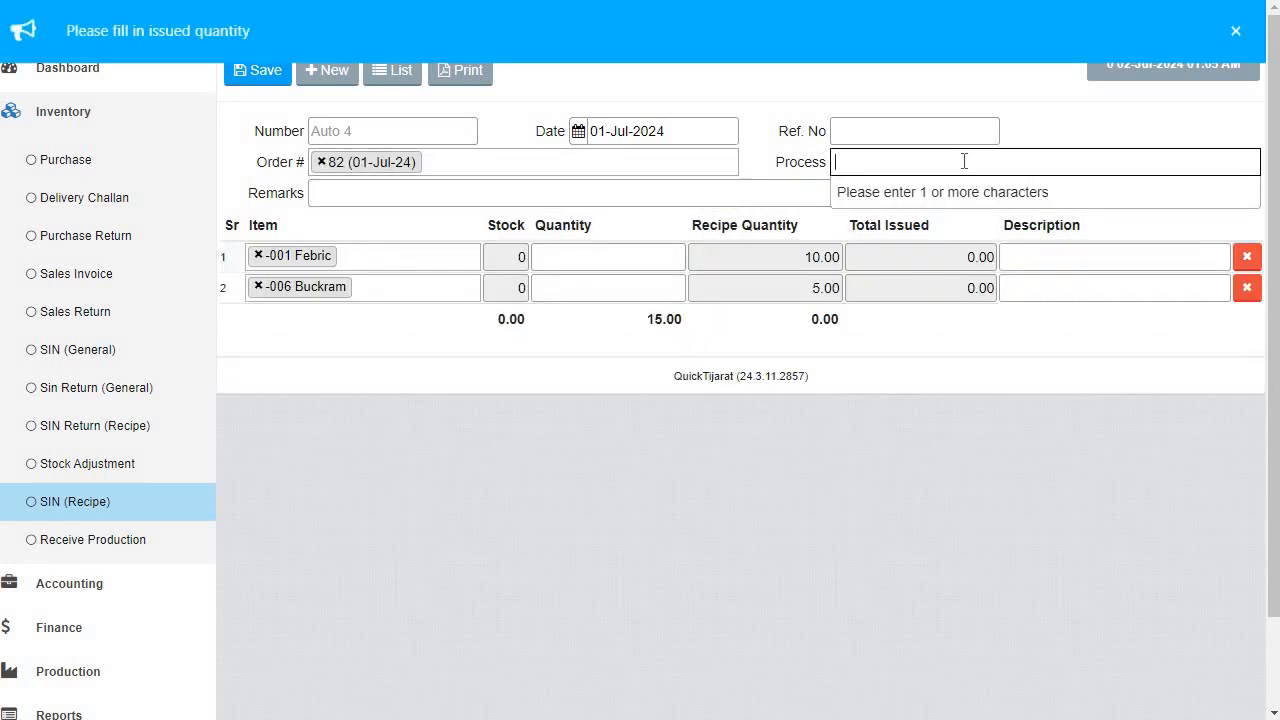
type("cut")
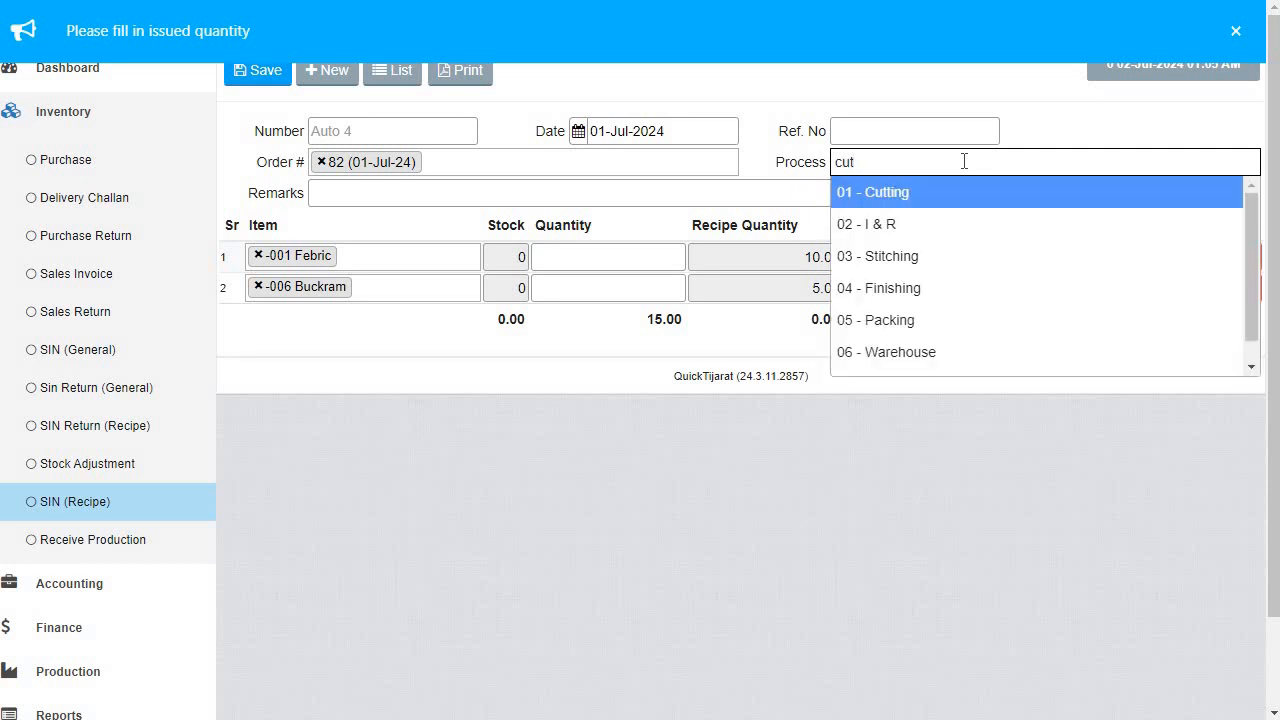
key("Return")
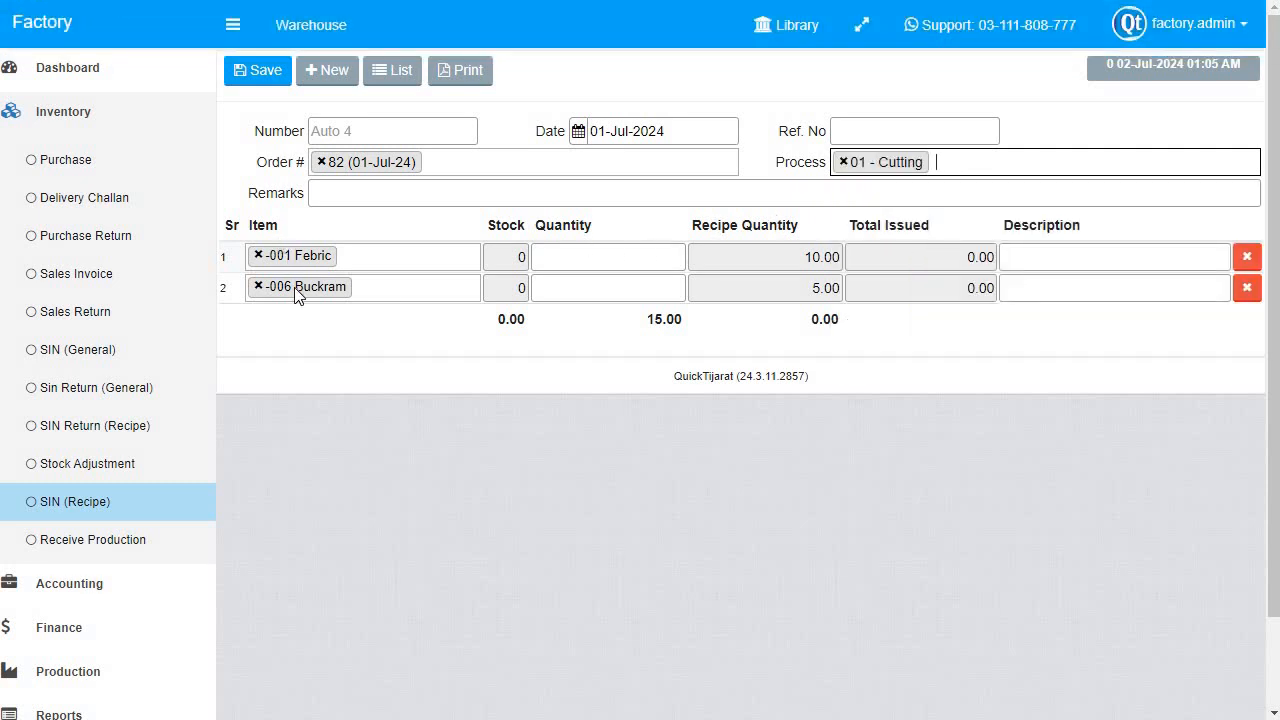
Set the issued quantity of the -001 Febric line to 10 and save the recipe issue note.
left_click(566, 254)
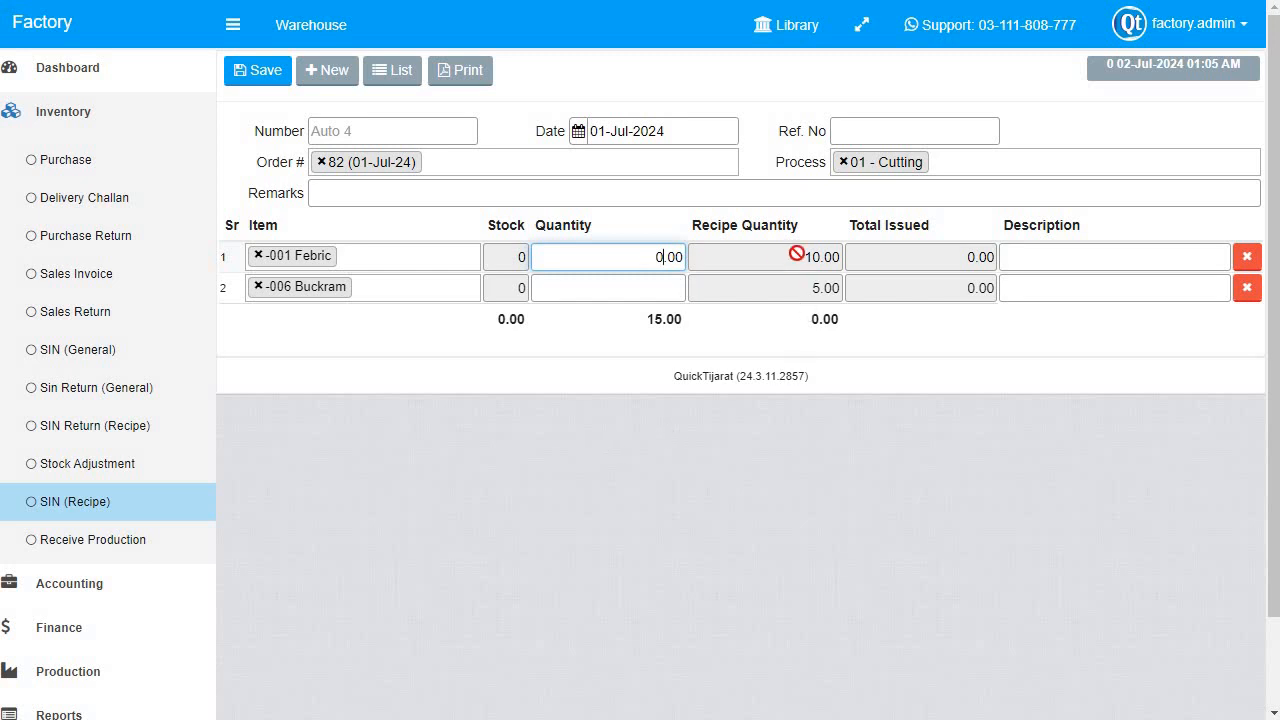
left_click_drag(804, 255, 846, 243)
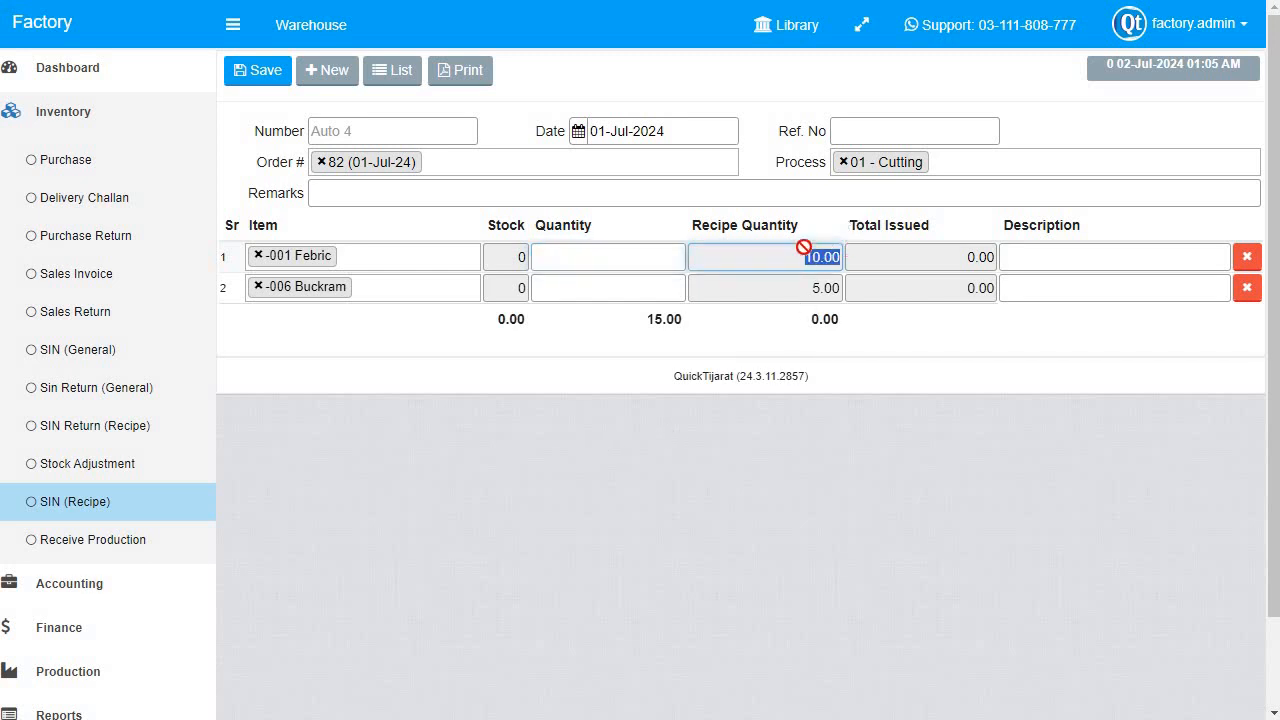
left_click(651, 255)
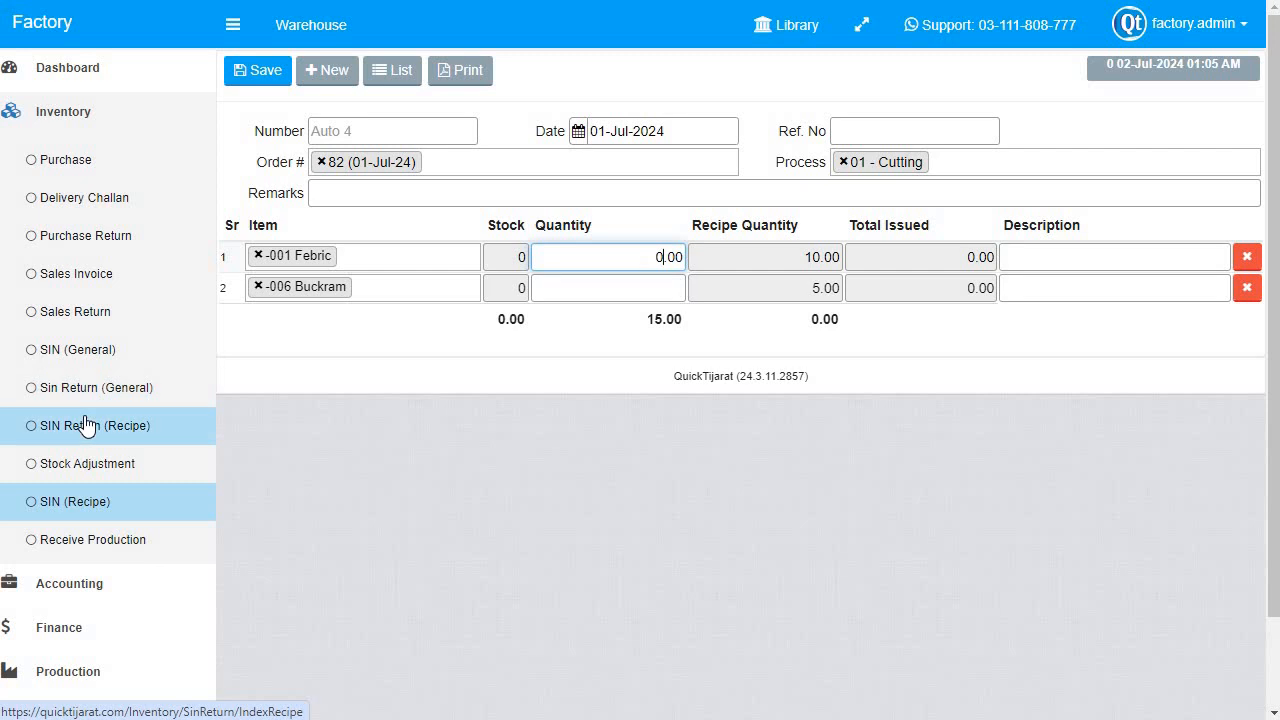
double_click(688, 259)
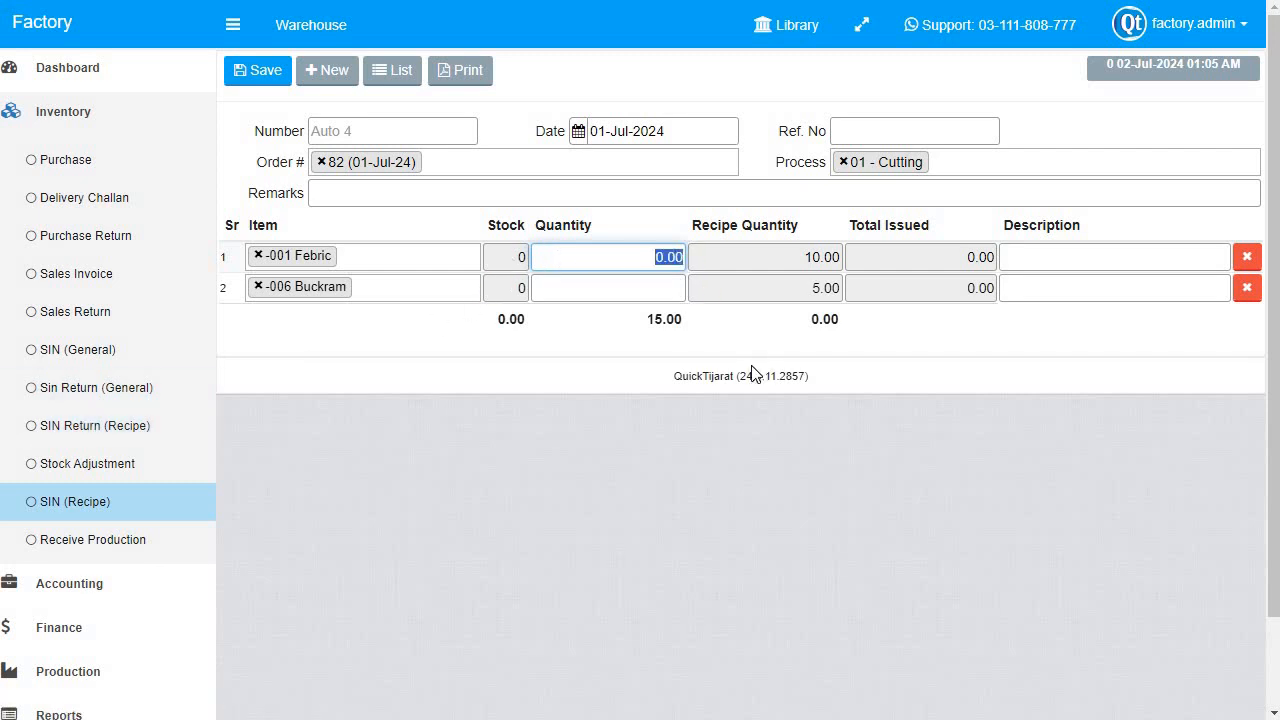
type("10")
left_click(1037, 256)
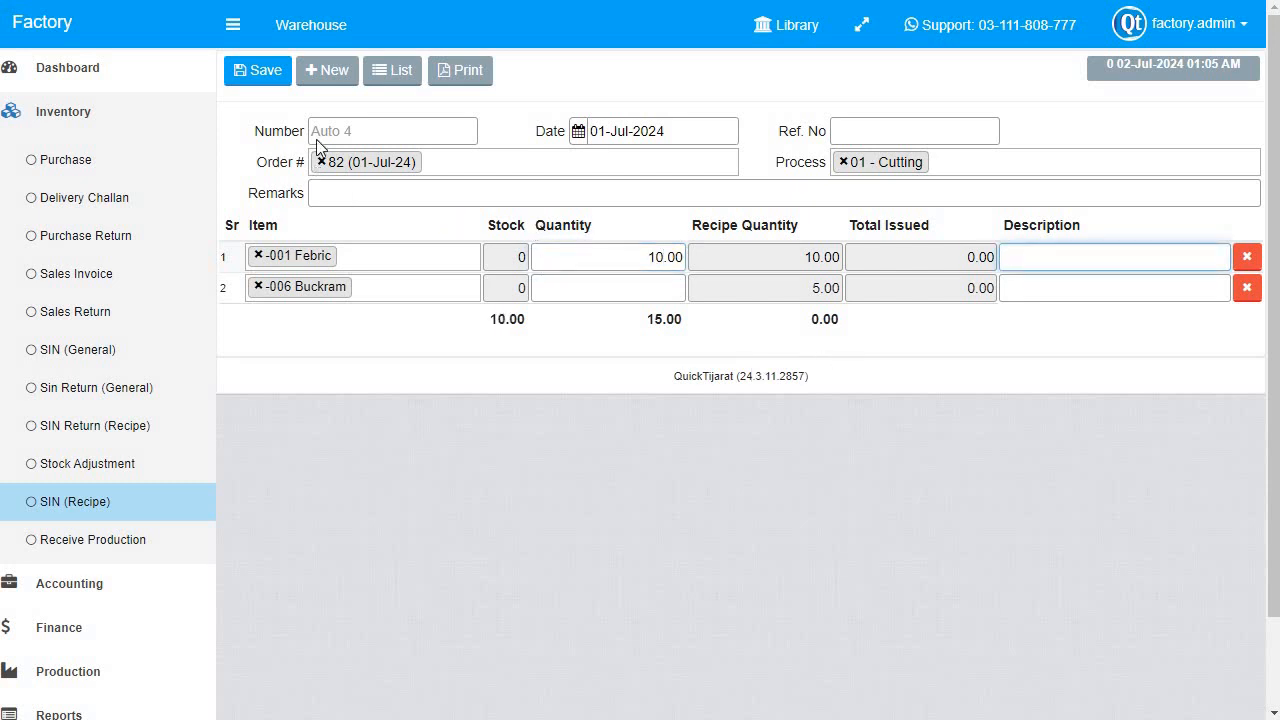
left_click(262, 84)
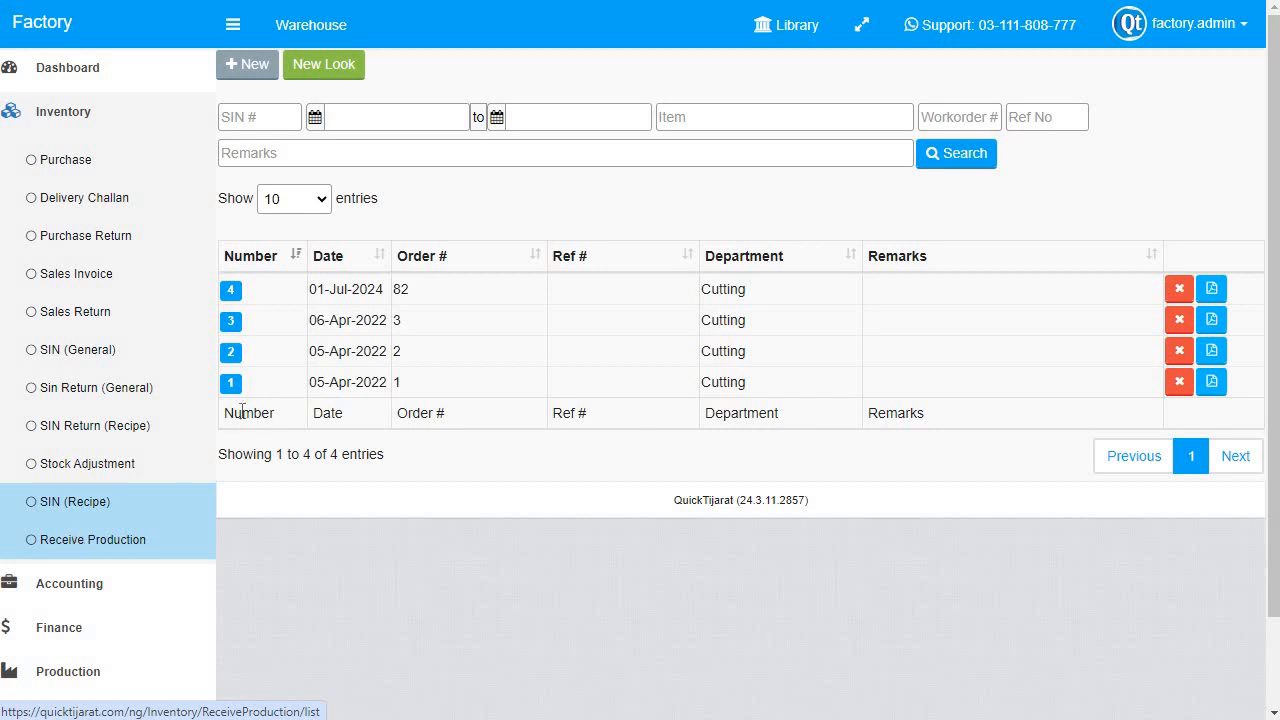
Try to select the 01-Jul-2024 shirt work order on a new Receive Production entry, then clear the order search.
left_click(131, 545)
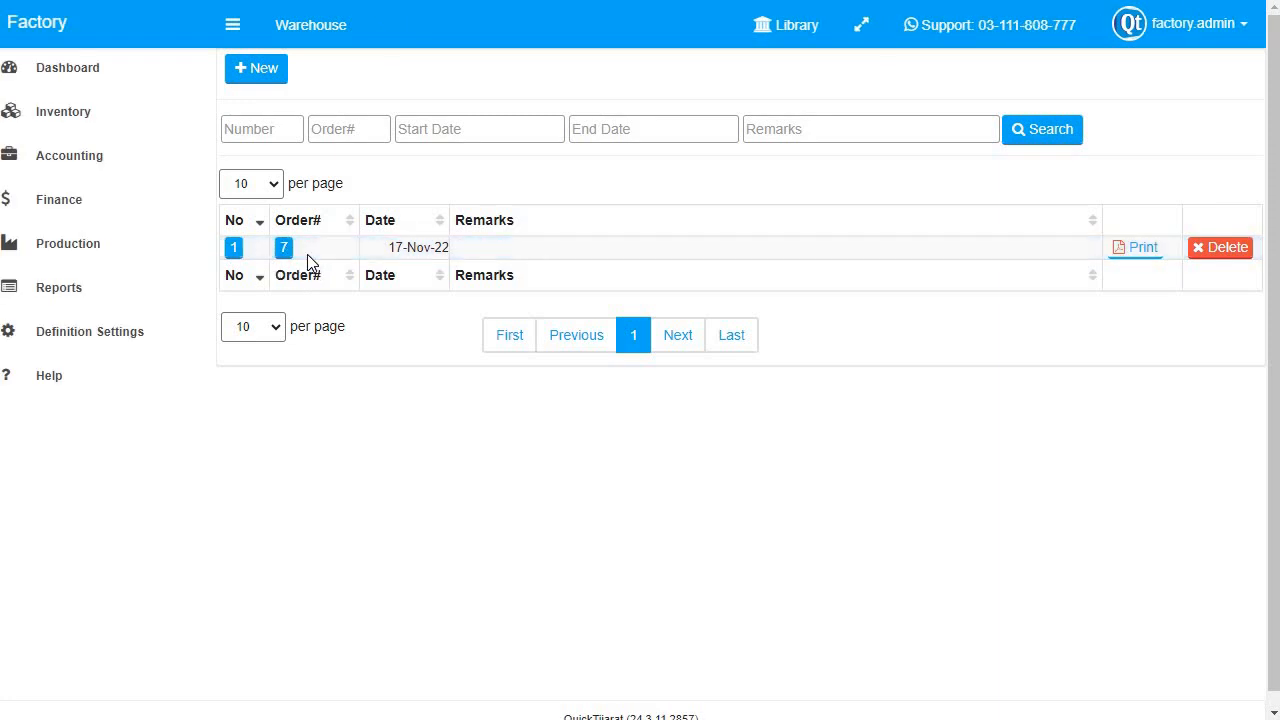
left_click(242, 72)
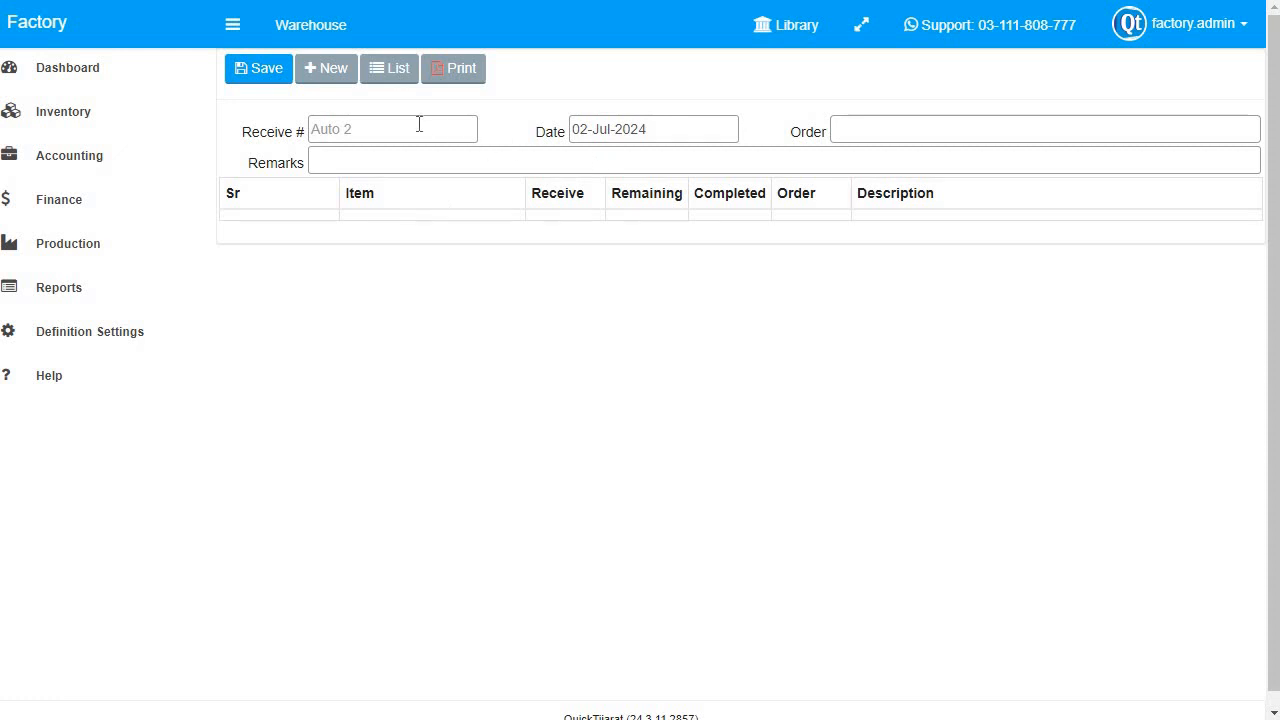
left_click(868, 131)
type("82")
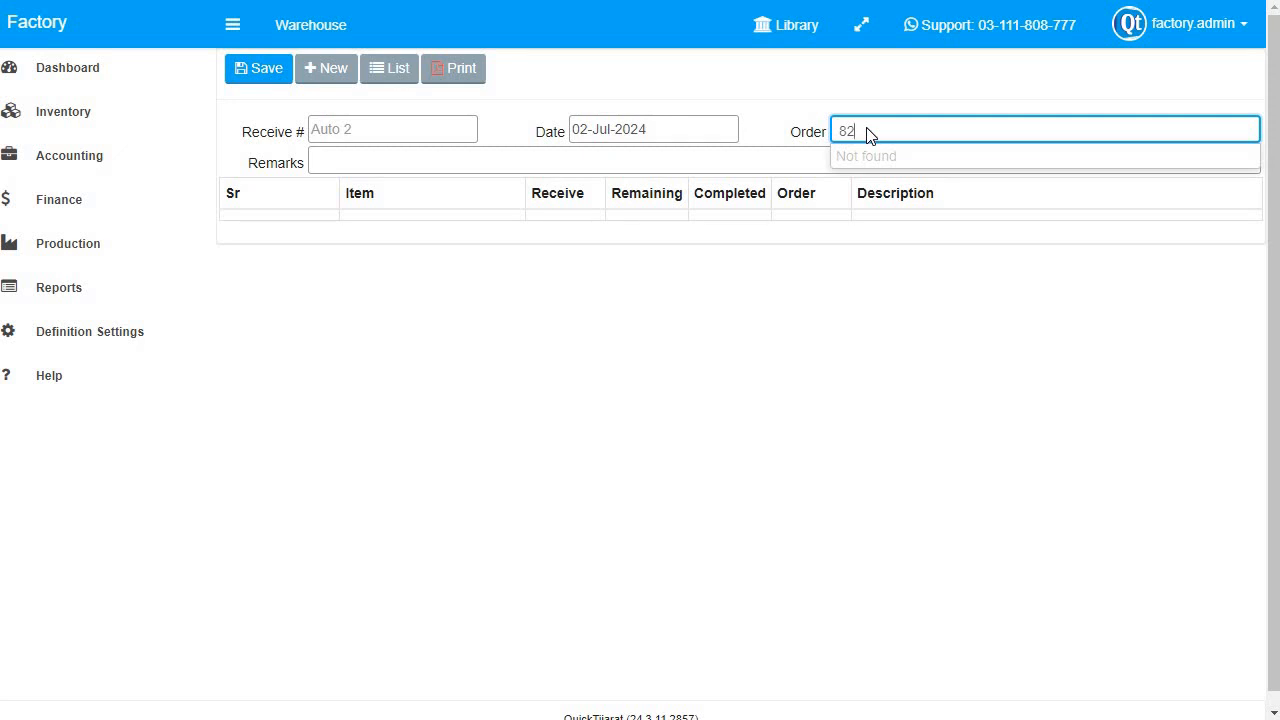
key("BackSpace")
key("BackSpace")
left_click(800, 102)
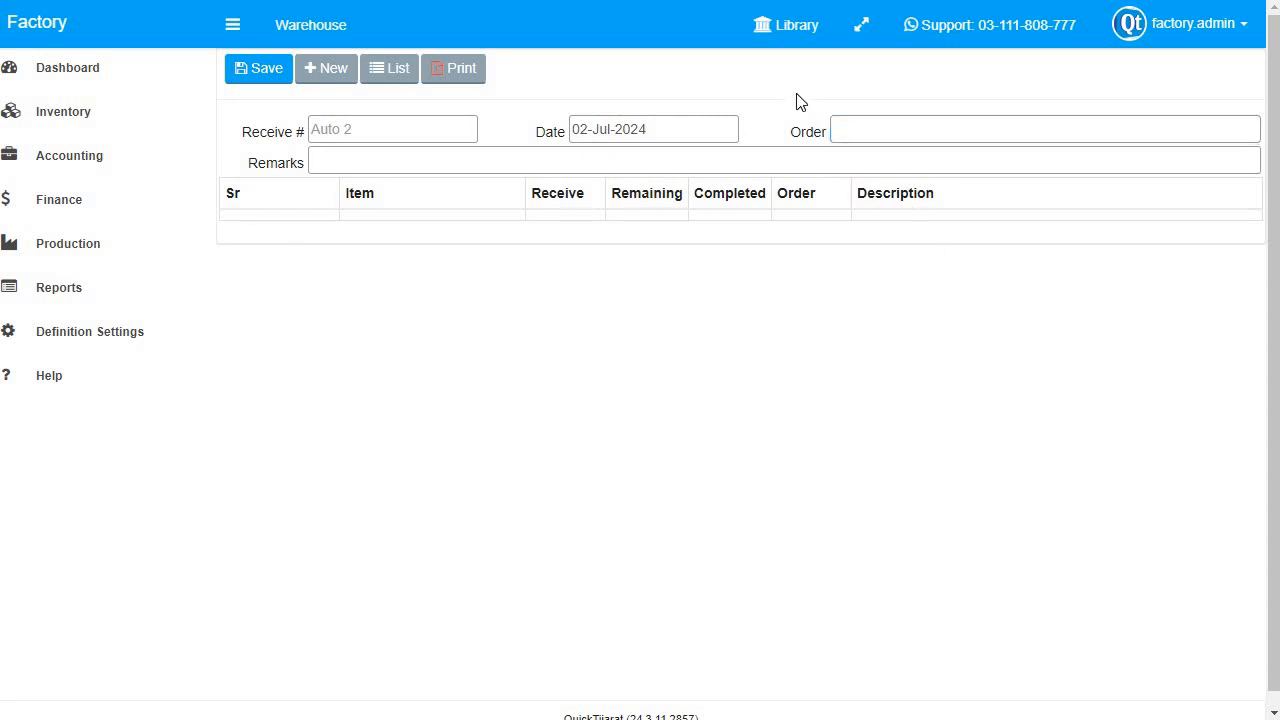
Check which orders the blank production receipt offers and go back to the existing receipt in the list.
left_click(870, 128)
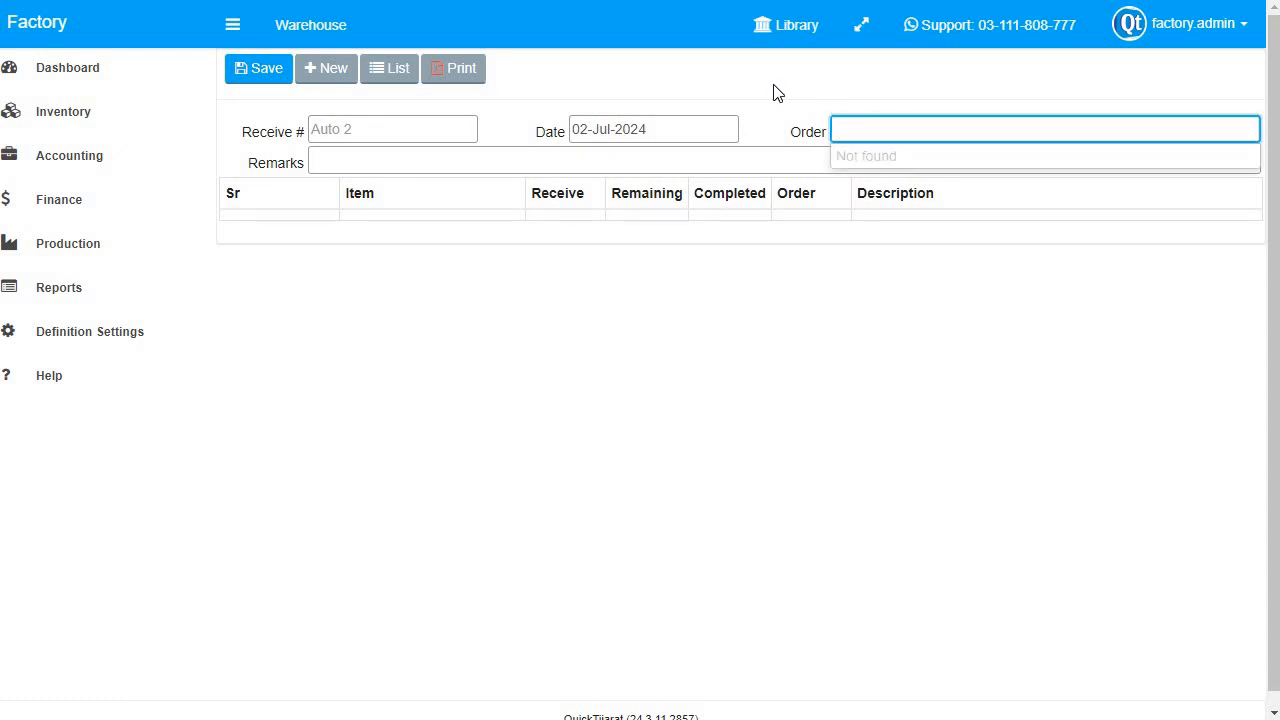
left_click(771, 91)
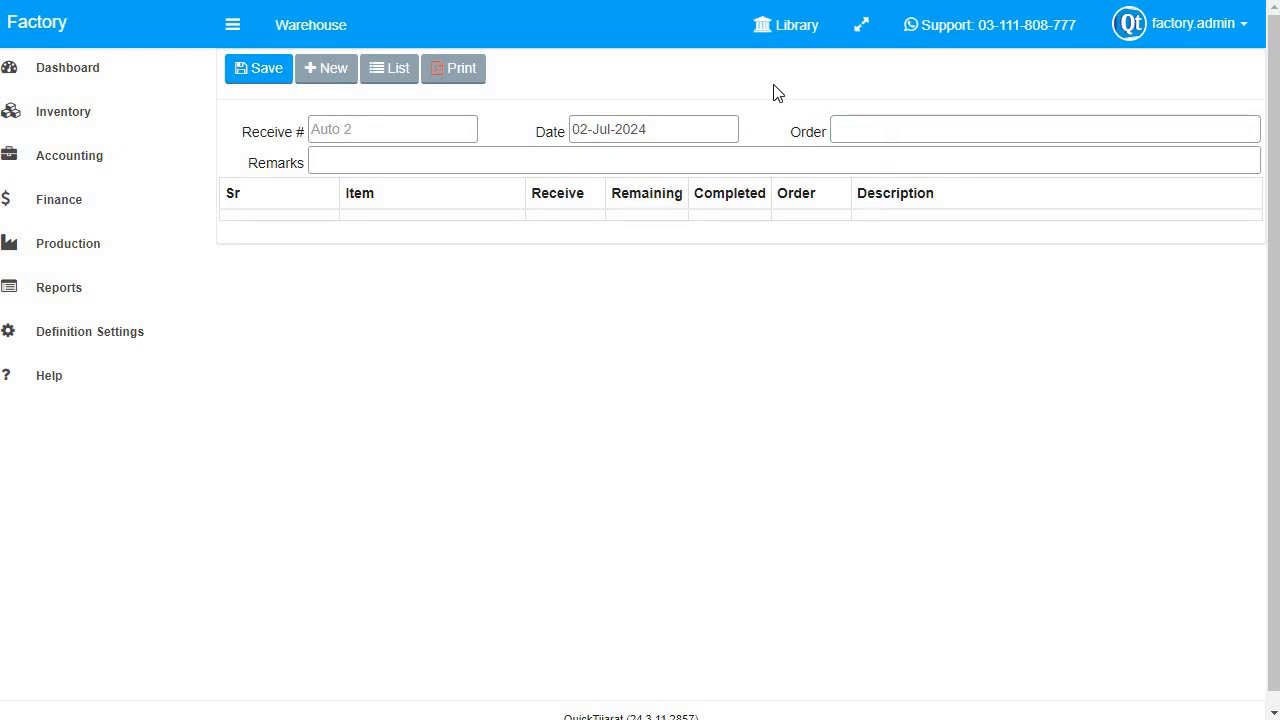
left_click(889, 140)
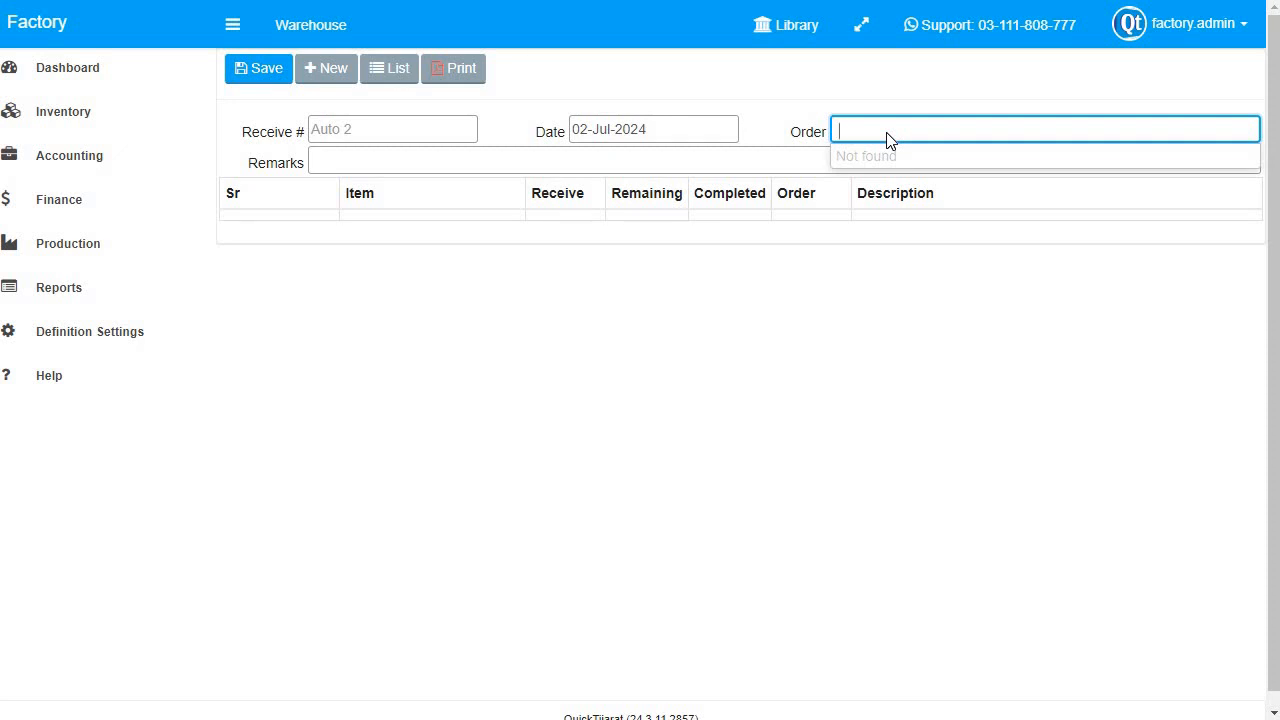
left_click(389, 70)
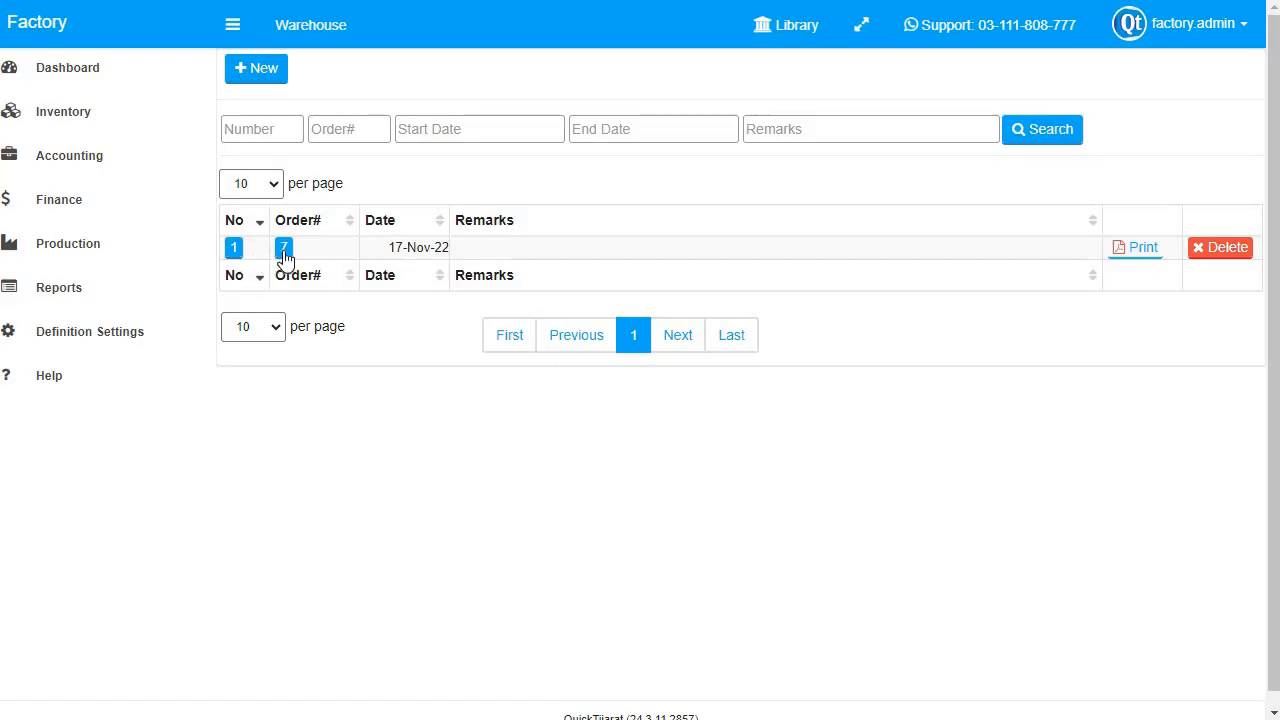
left_click(285, 254)
Start a new SIN (General) and set its process to 01 - Cutting.
left_click(83, 158)
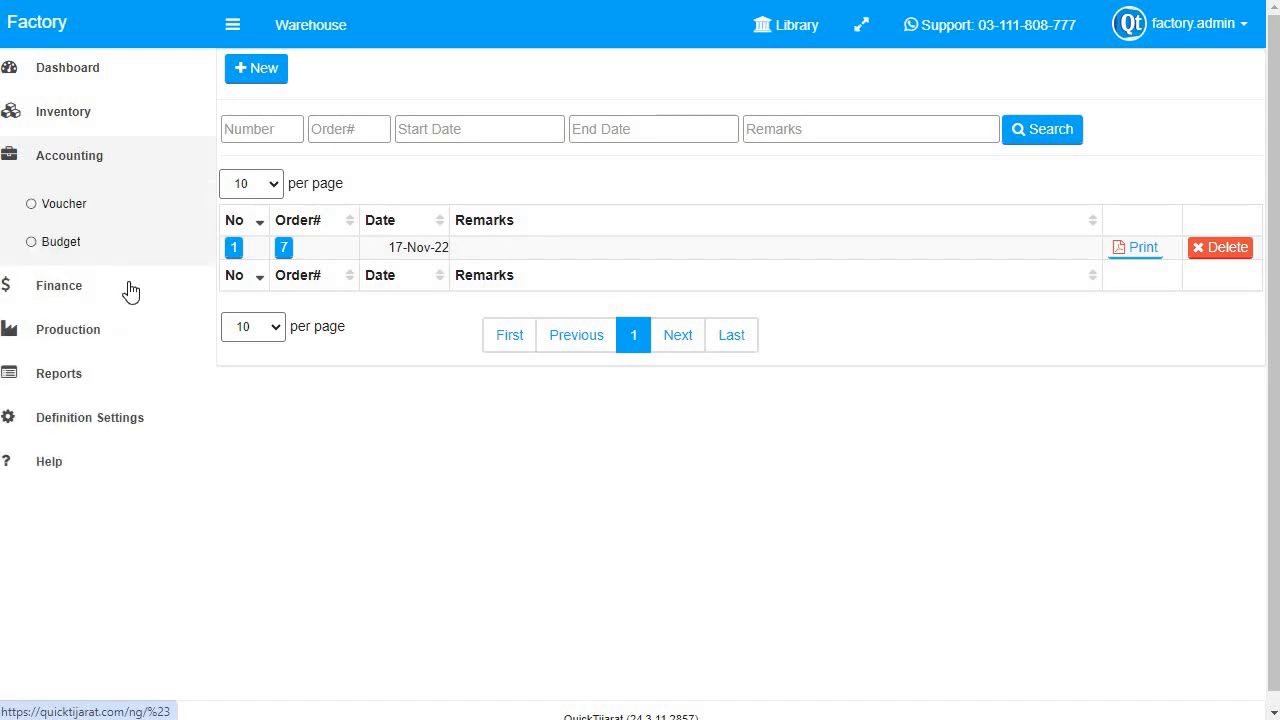
left_click(108, 342)
left_click(88, 115)
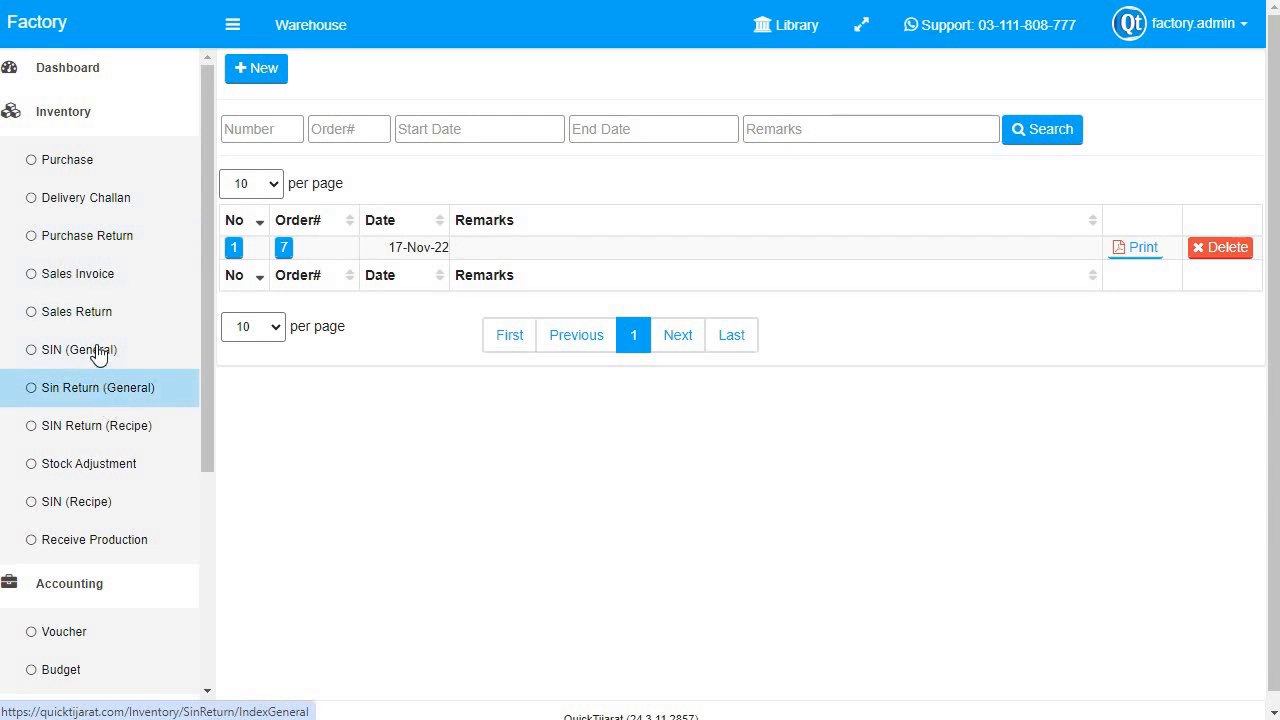
left_click(97, 352)
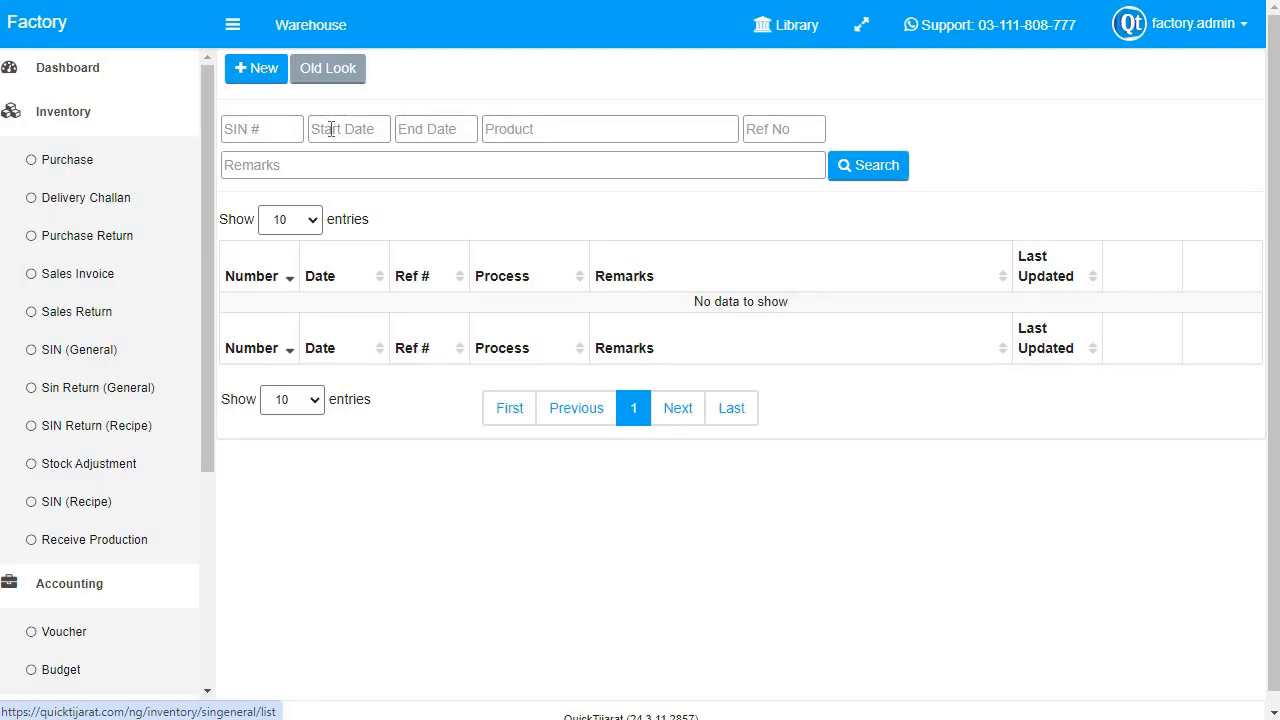
left_click(260, 88)
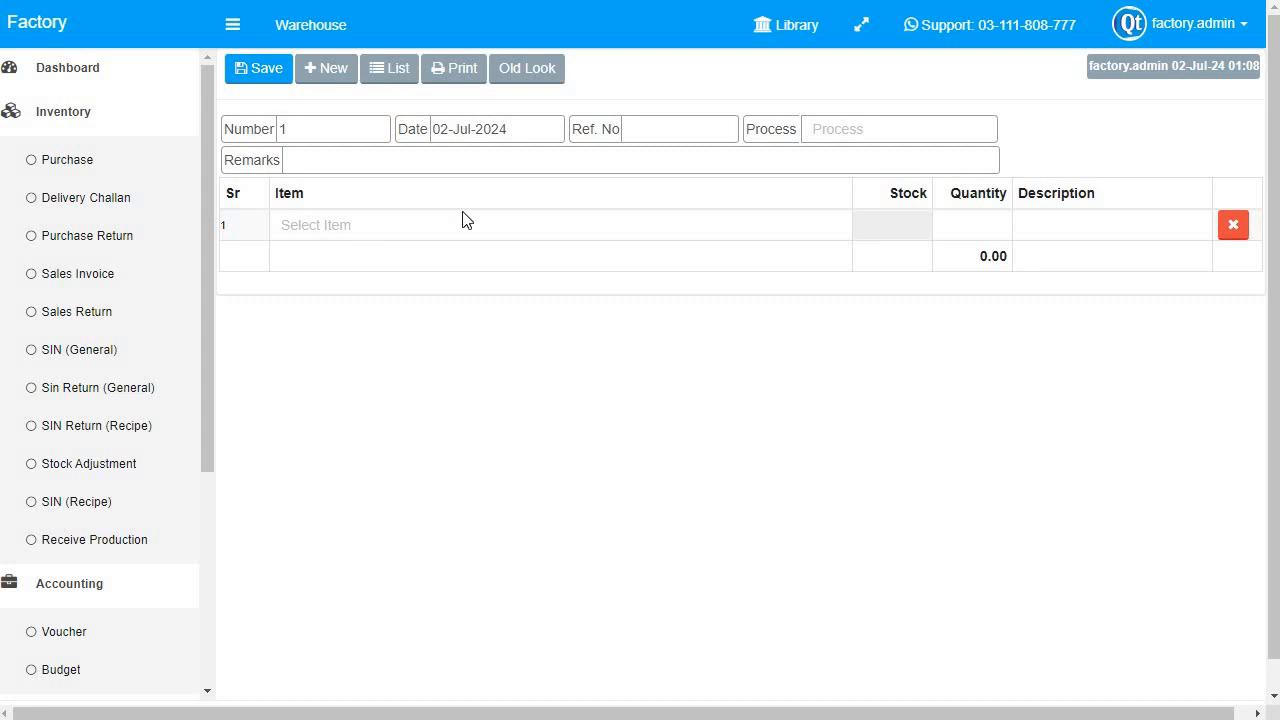
left_click(872, 135)
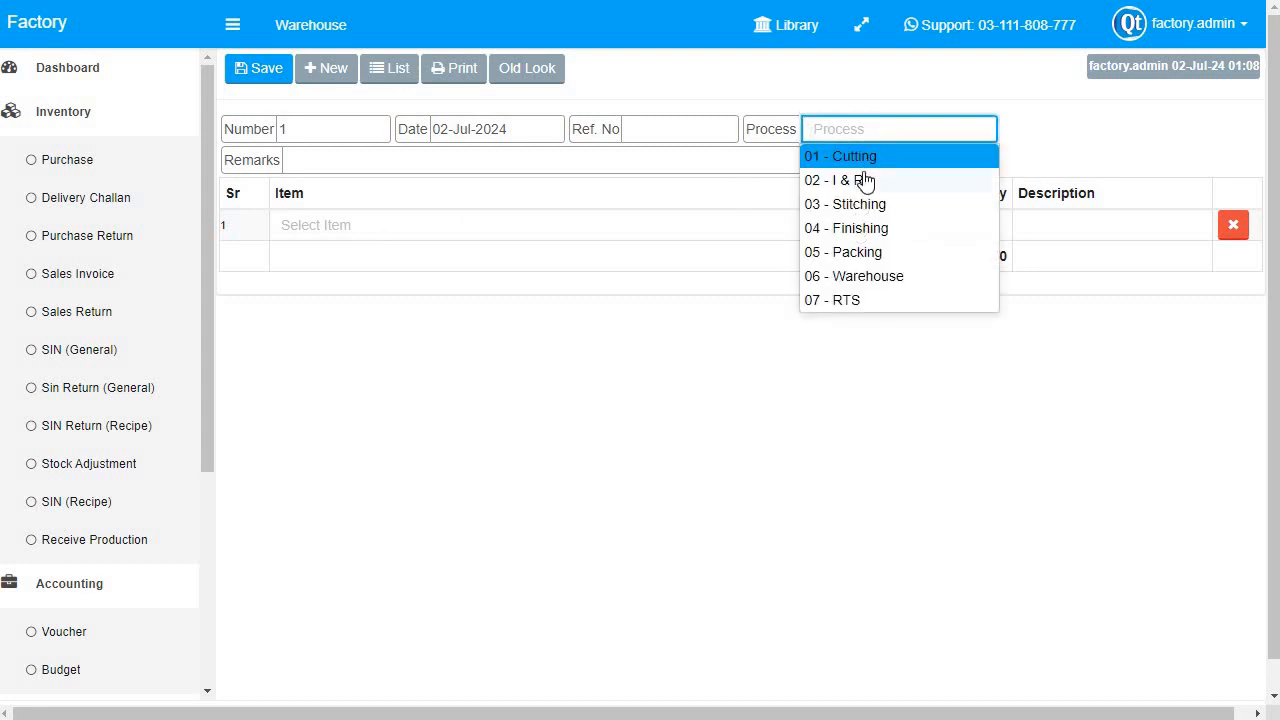
left_click(864, 159)
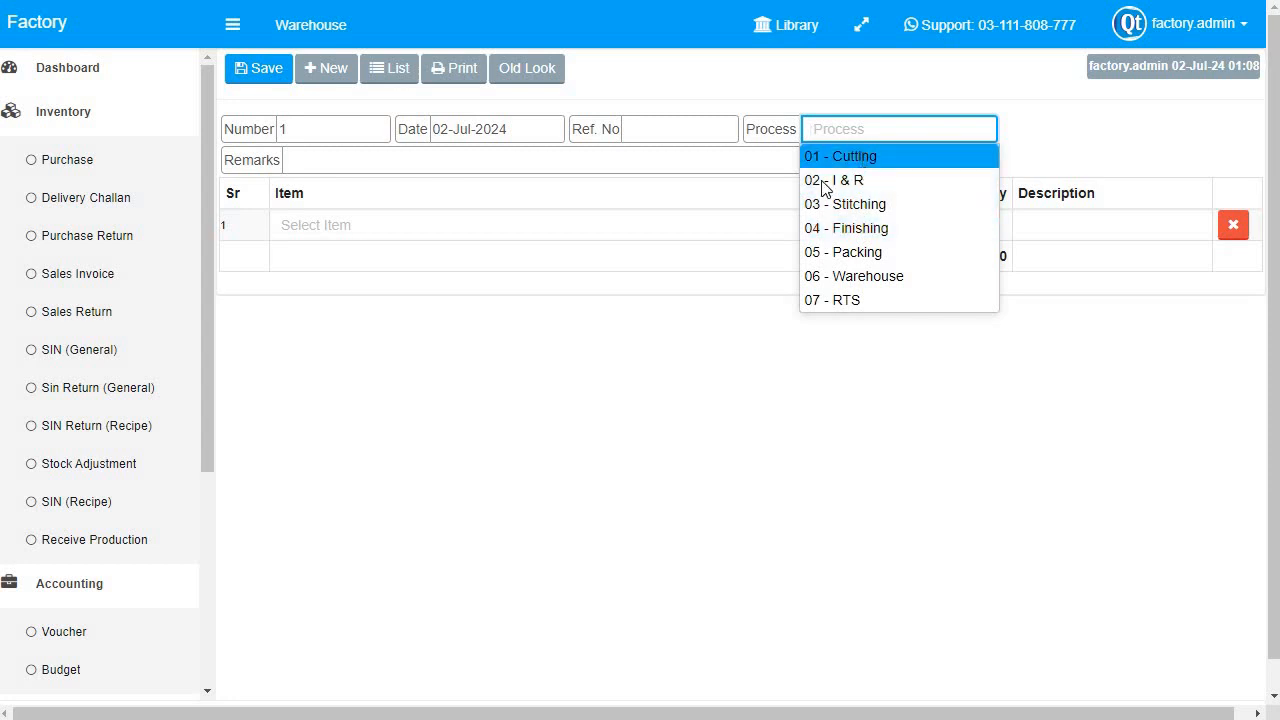
Choose -024 - PVC as the first item of the general issue note and enter its quantity cell.
left_click(348, 228)
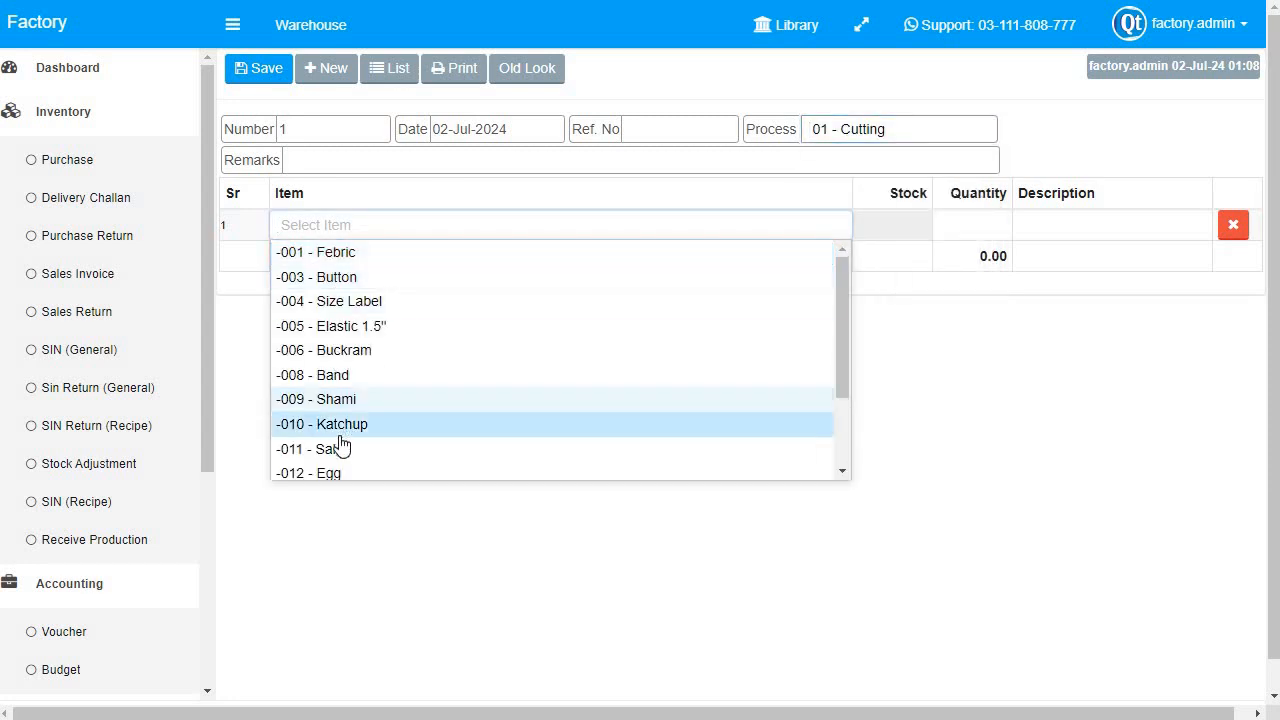
scroll(341, 425, "down", 4)
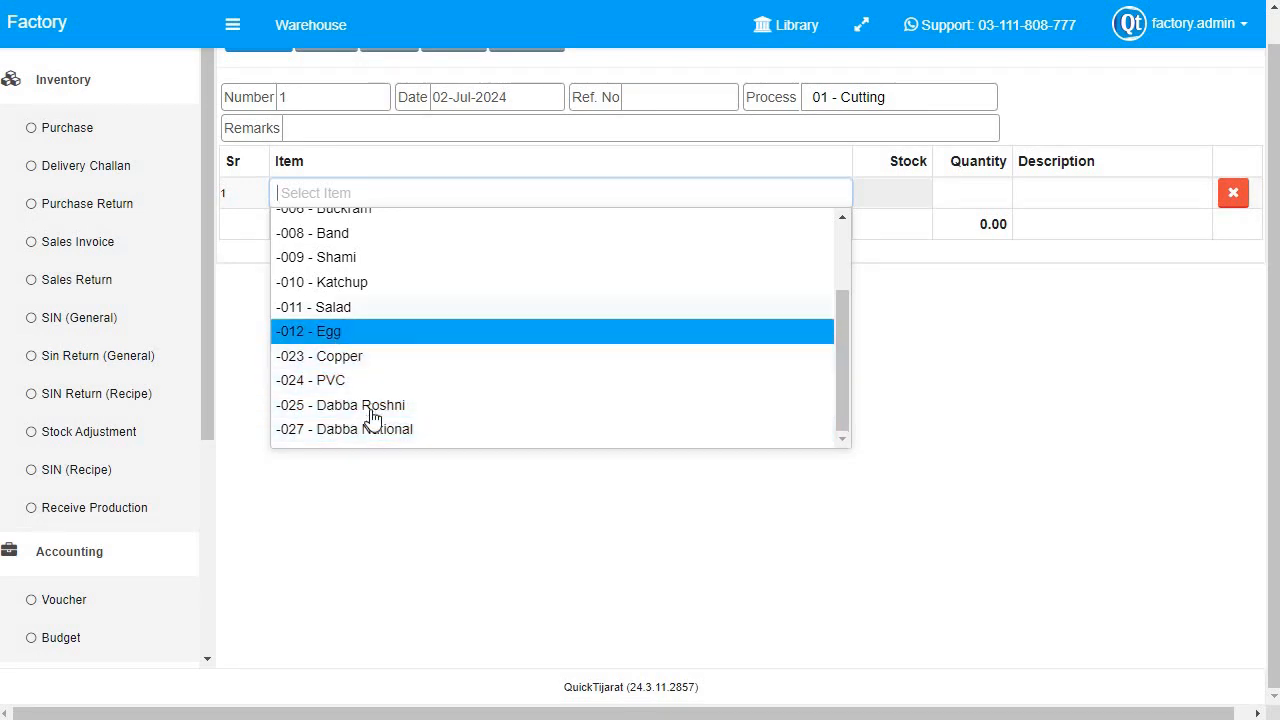
left_click(430, 381)
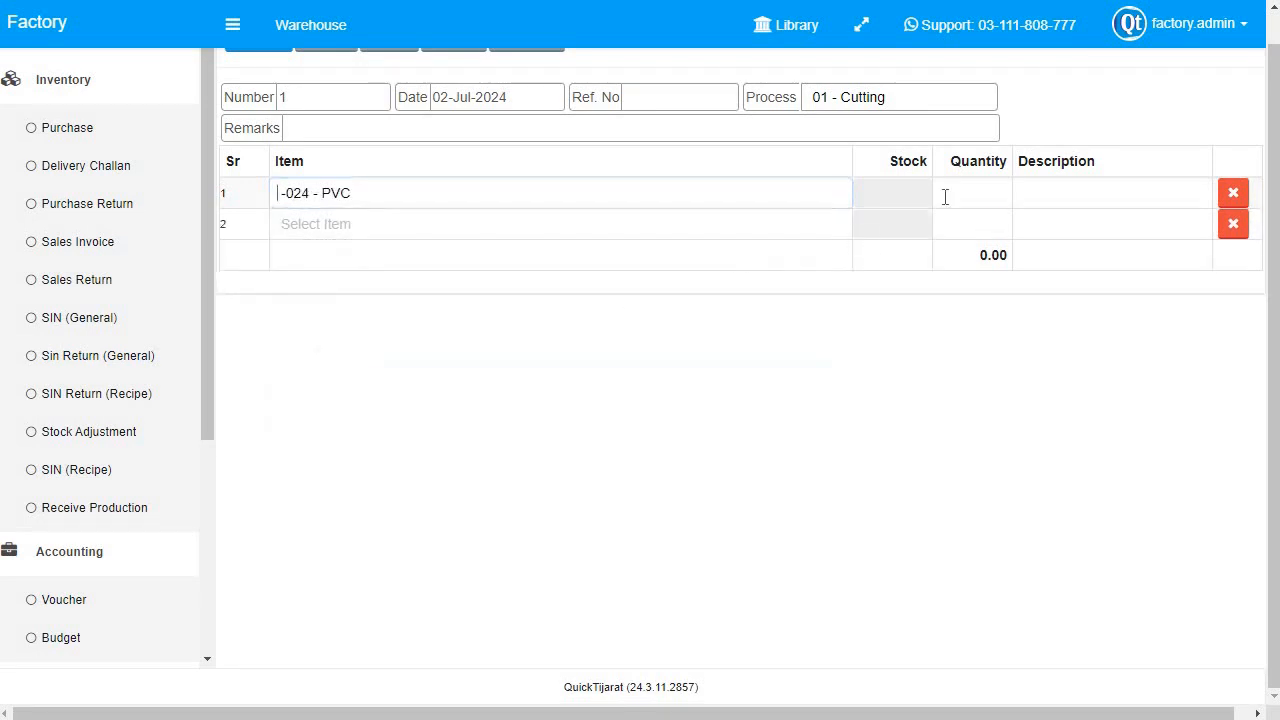
left_click(986, 194)
Leave the general issue note and start a new Assembly entry under Production.
left_click(175, 472)
scroll(209, 508, "down", 3)
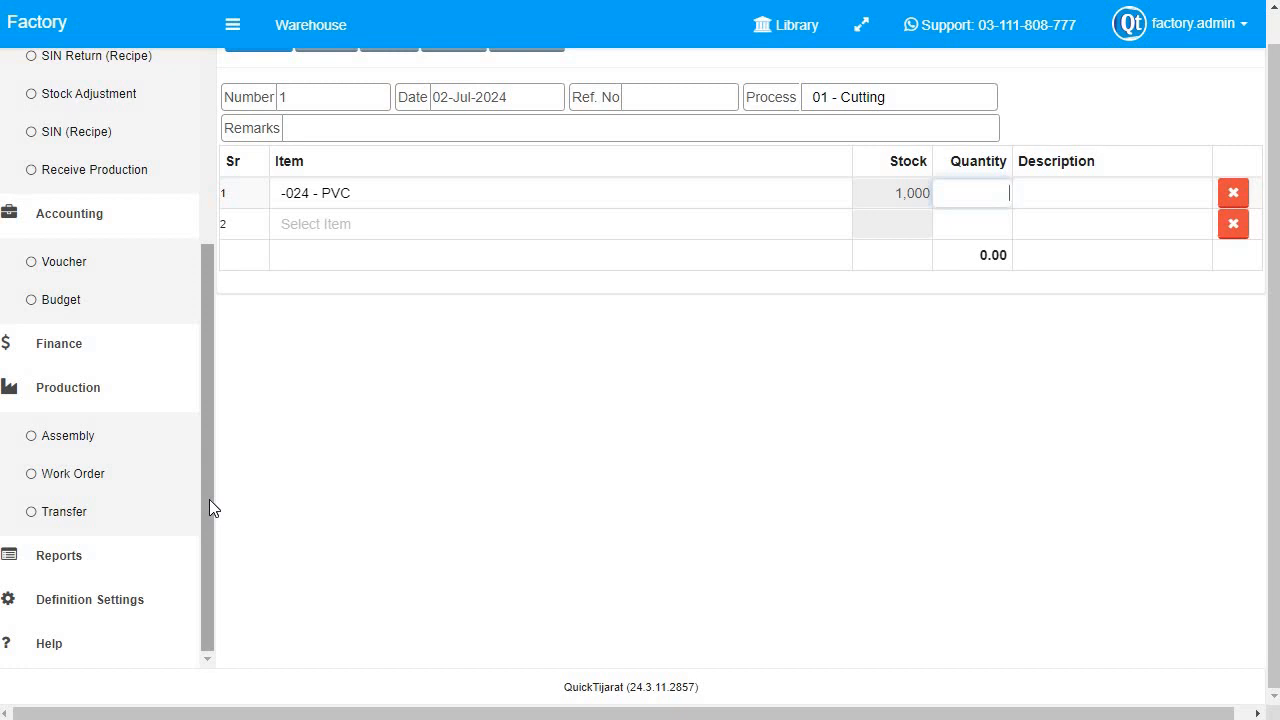
left_click(116, 437)
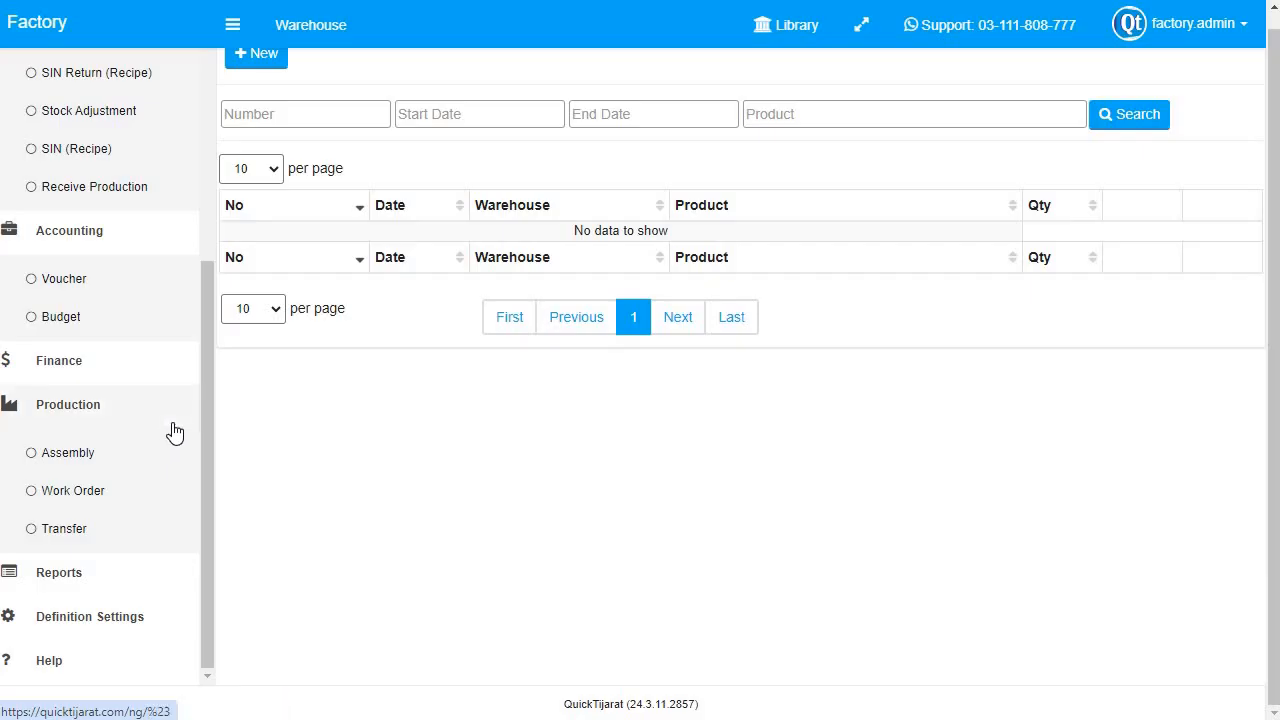
left_click(257, 54)
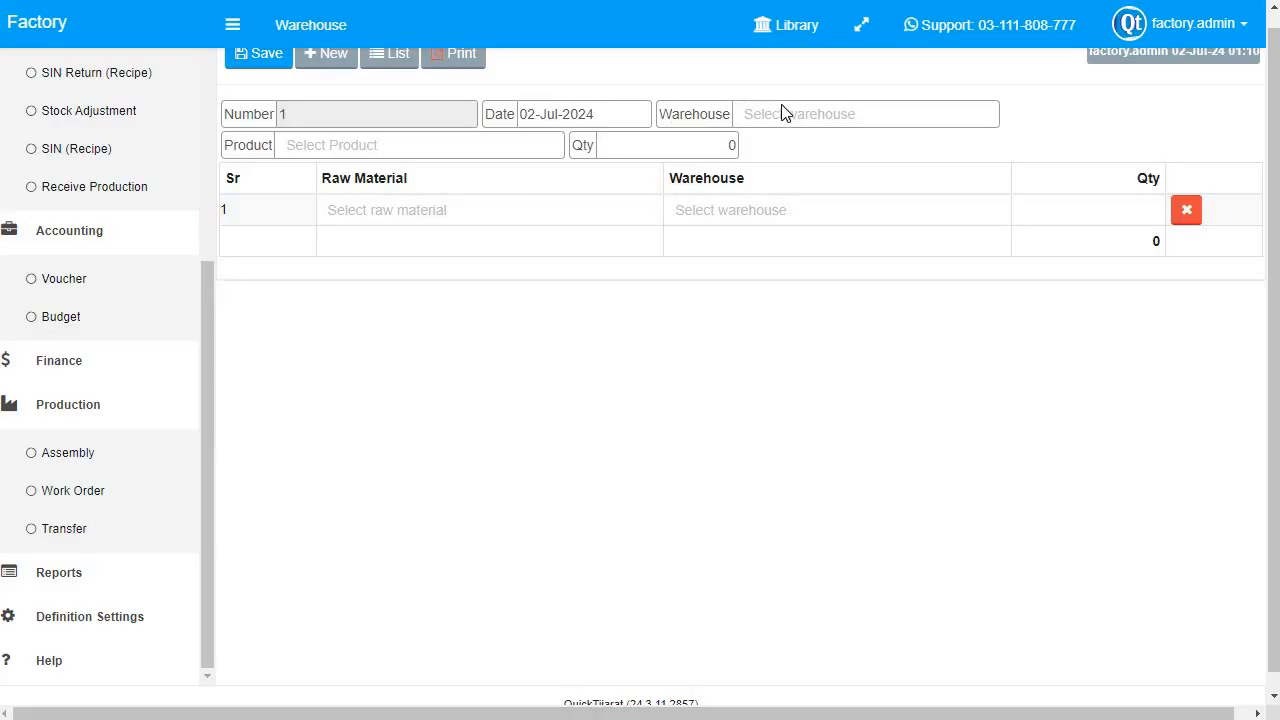
Choose -002 - Shirt as the product of the assembly and set its quantity to 10.
left_click(782, 112)
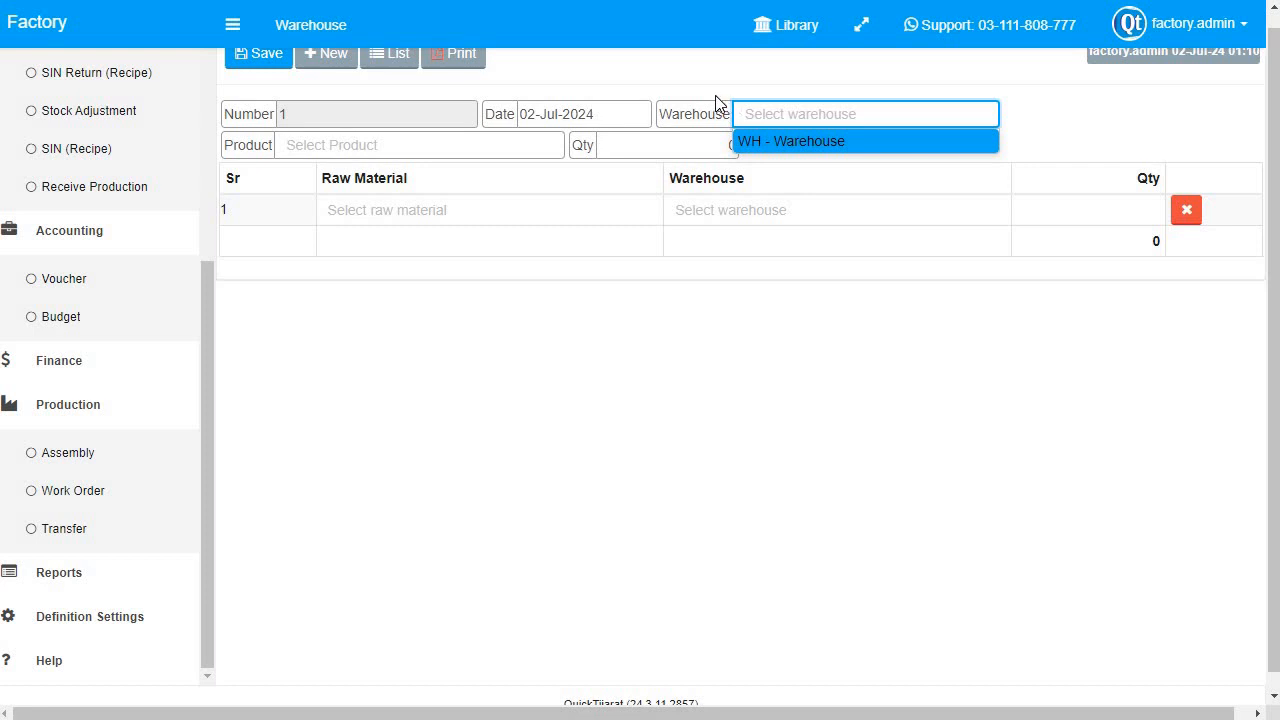
left_click(433, 145)
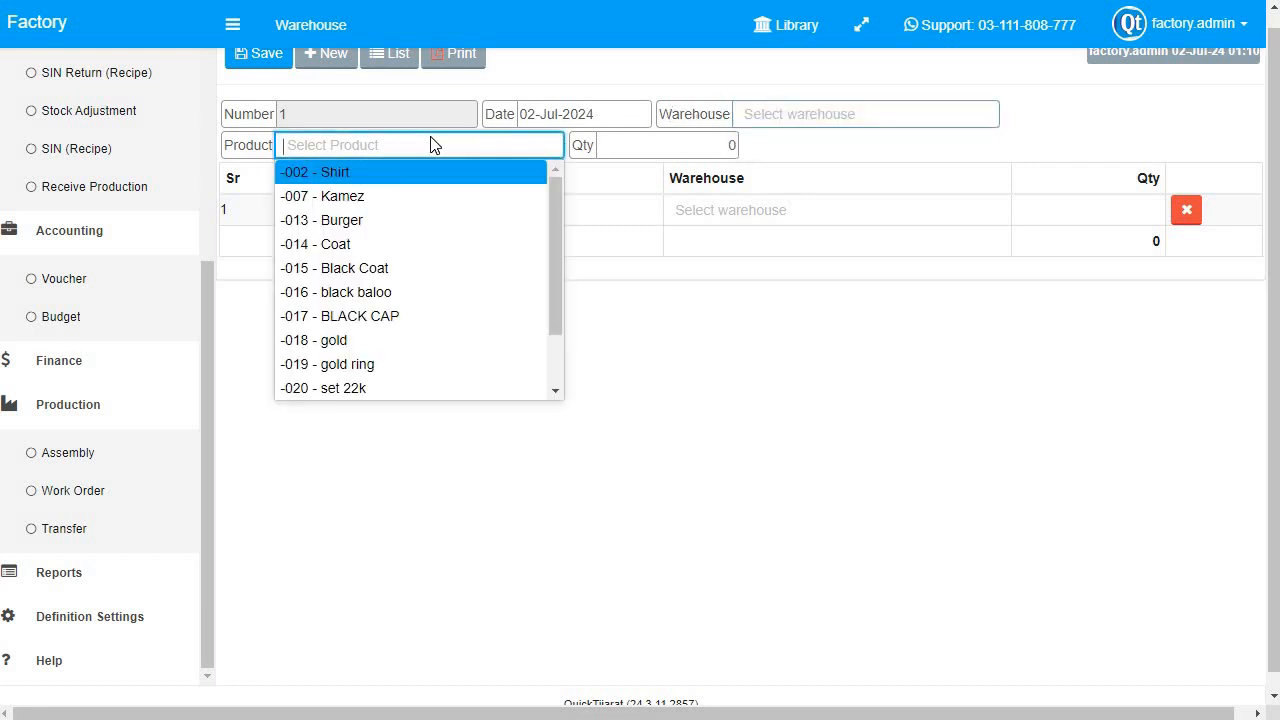
left_click(401, 175)
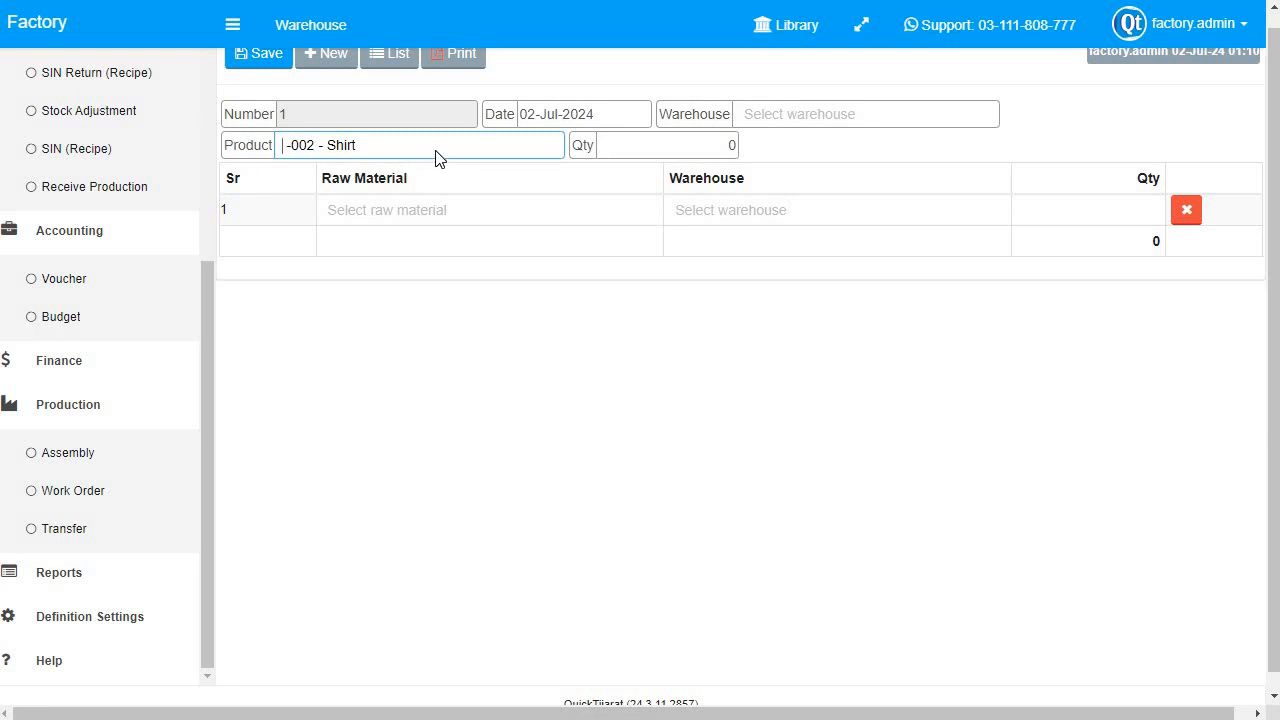
left_click(436, 154)
left_click(705, 148)
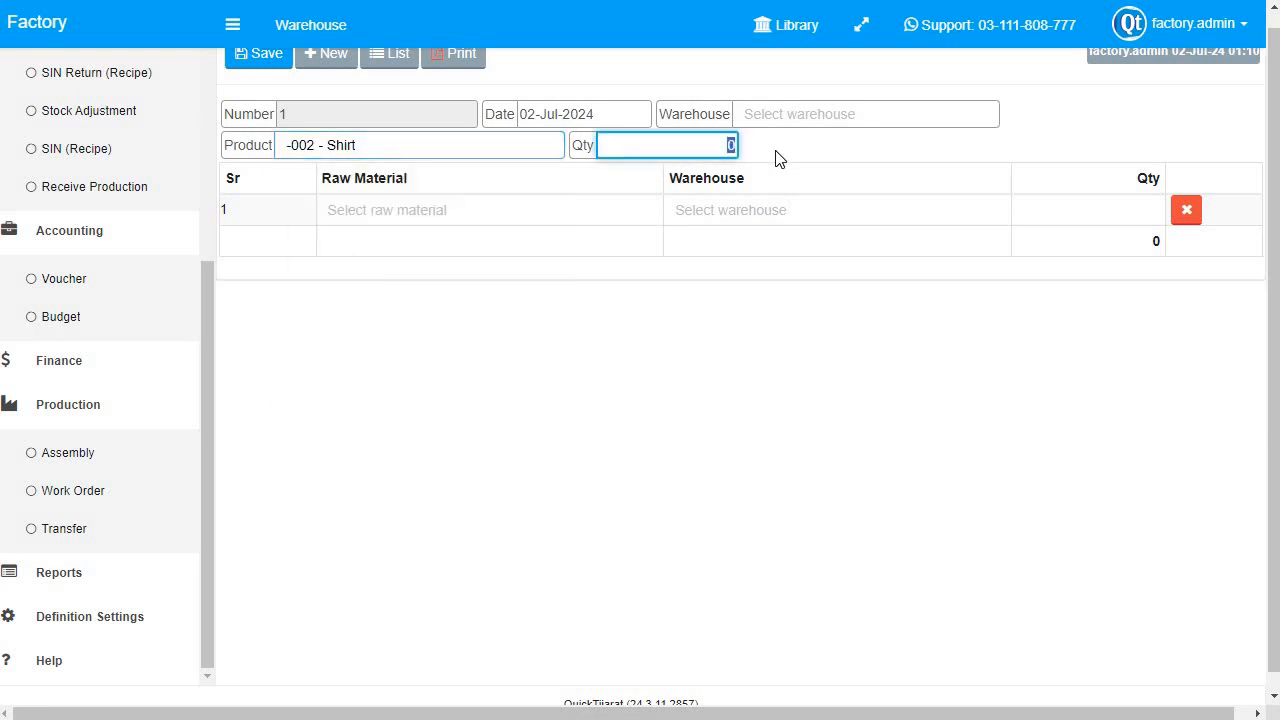
type("10")
Add -001 - Febric as the first raw material with a quantity of 10, leaving its warehouse blank.
left_click(507, 224)
left_click(629, 236)
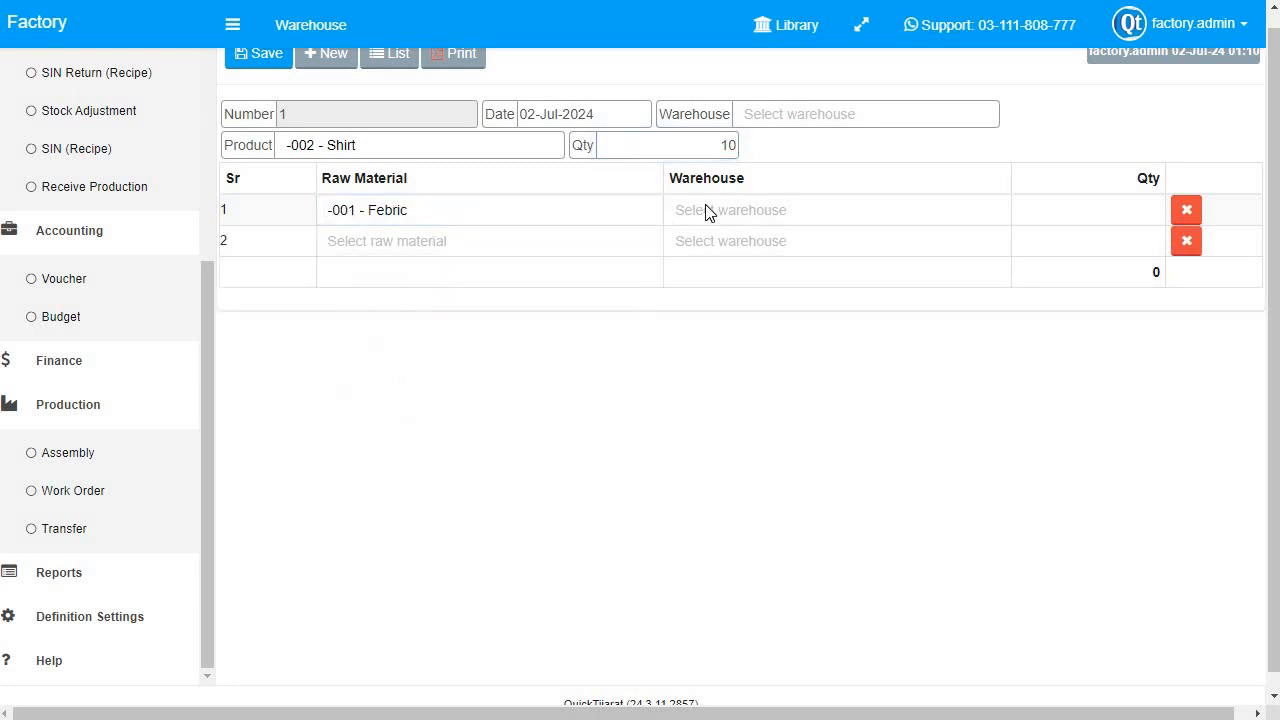
left_click(706, 210)
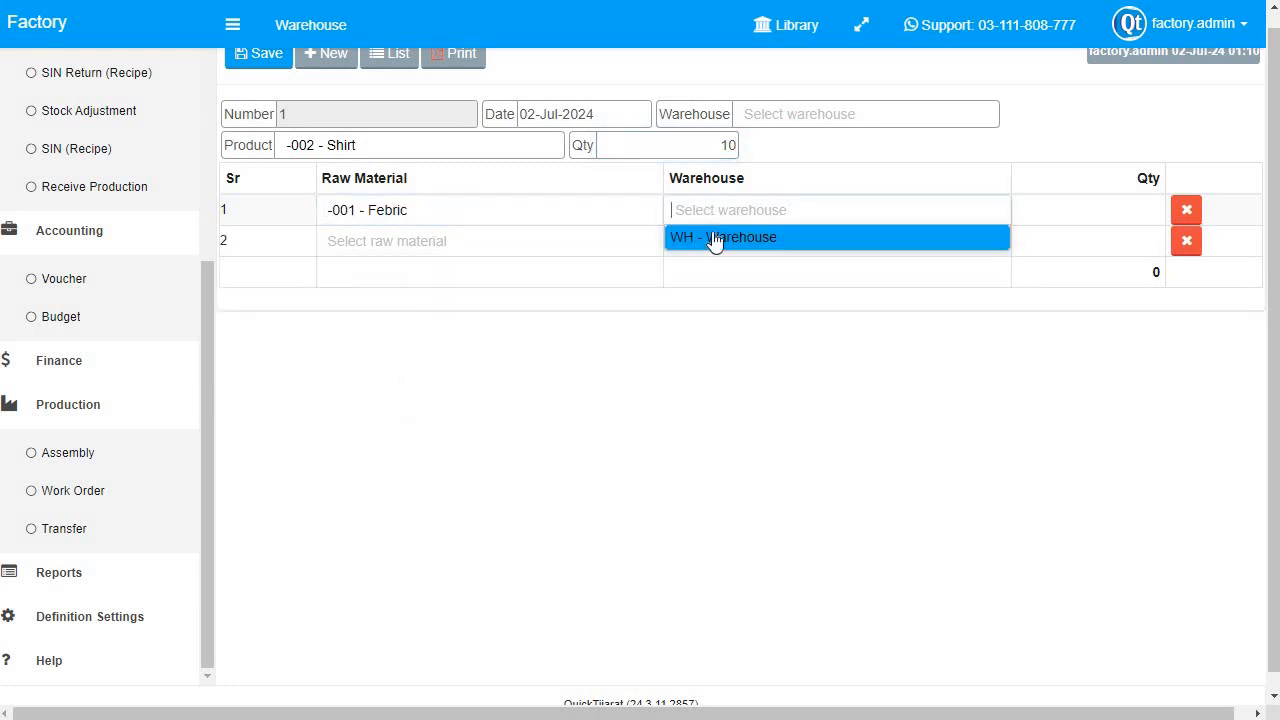
left_click(1044, 210)
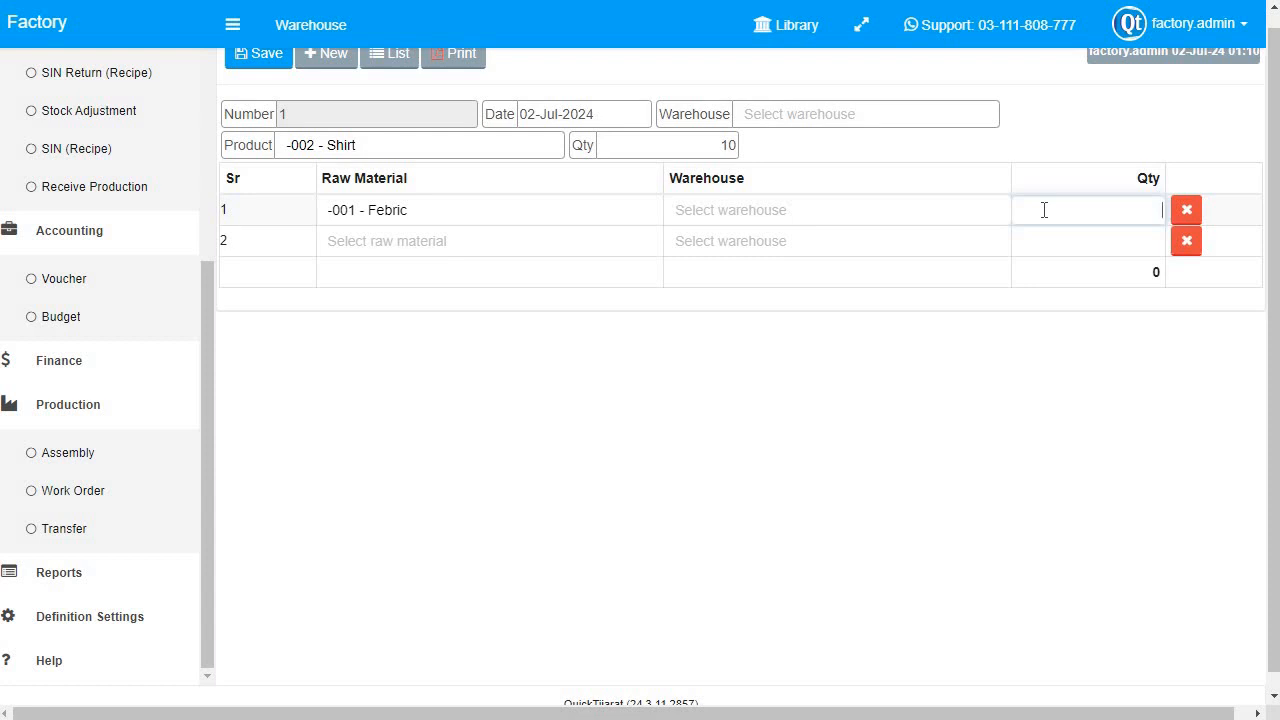
type("10")
key("Tab")
Add -003 - Button as the second raw material with a quantity of 5.
left_click(398, 240)
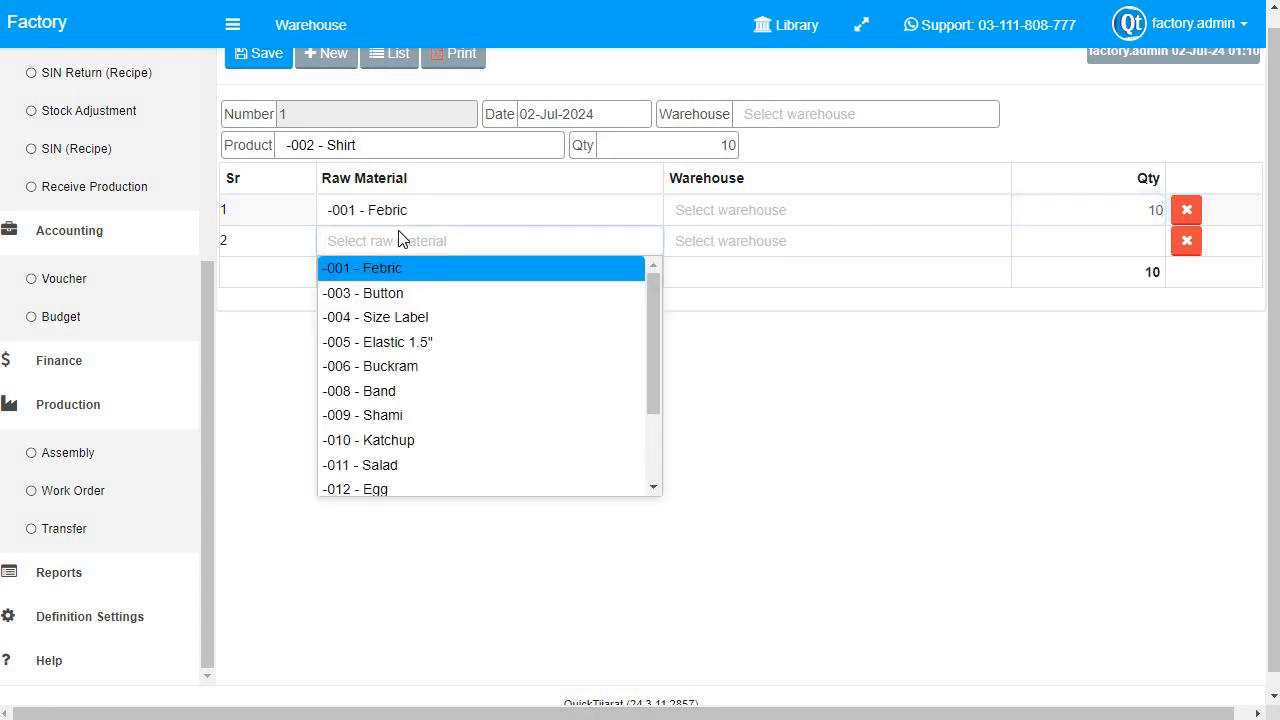
left_click(612, 287)
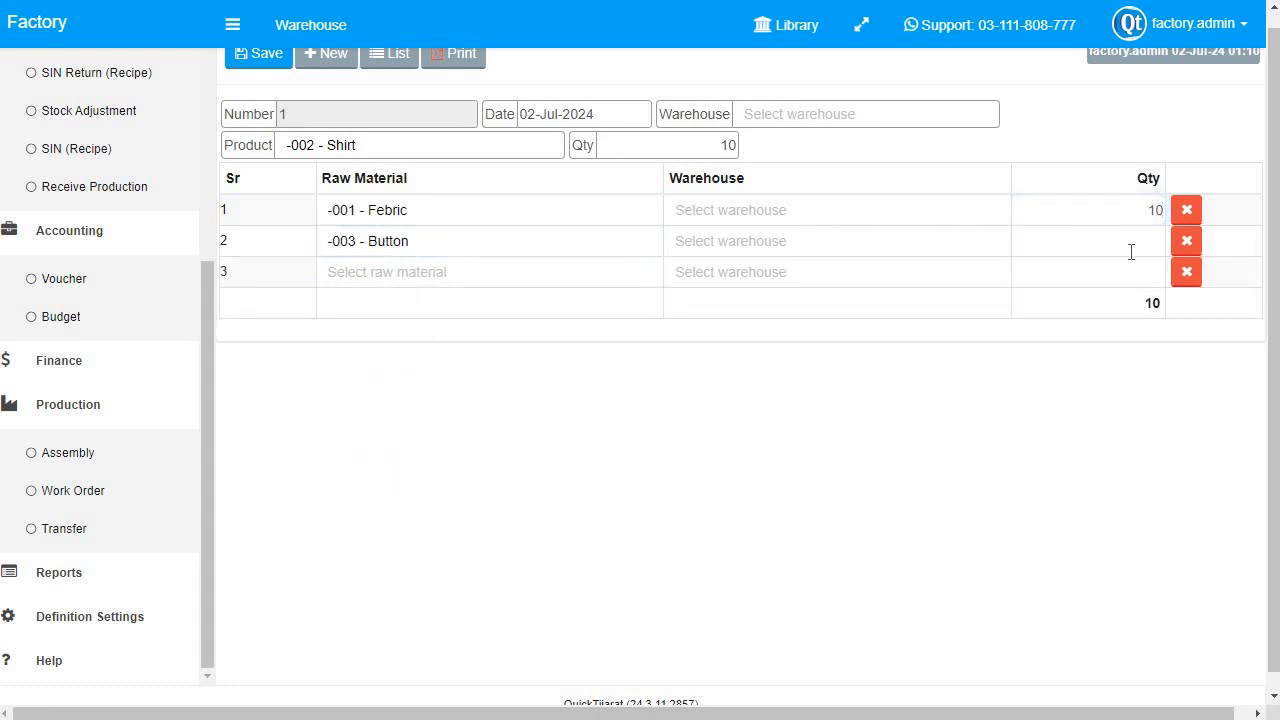
left_click(1131, 248)
type("5")
Add -005 - Elastic 1.5" and -006 - Buckram as the third and fourth raw materials without quantities.
left_click(620, 262)
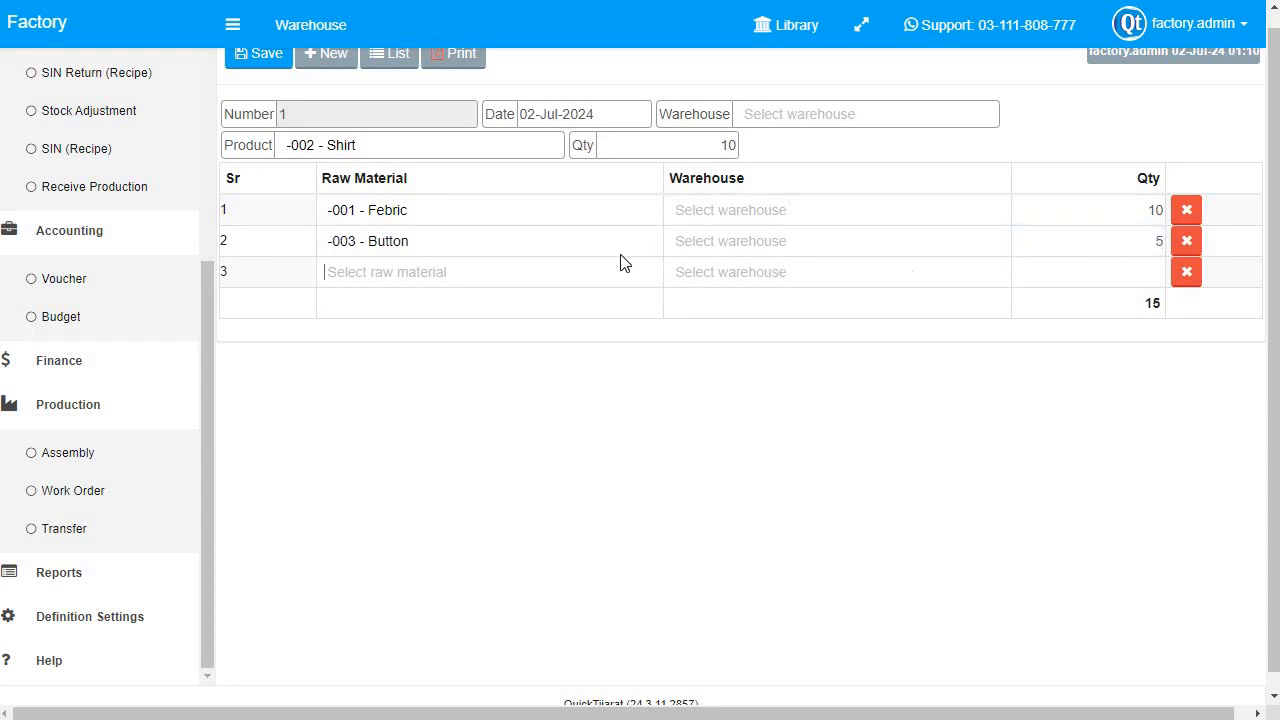
left_click(472, 273)
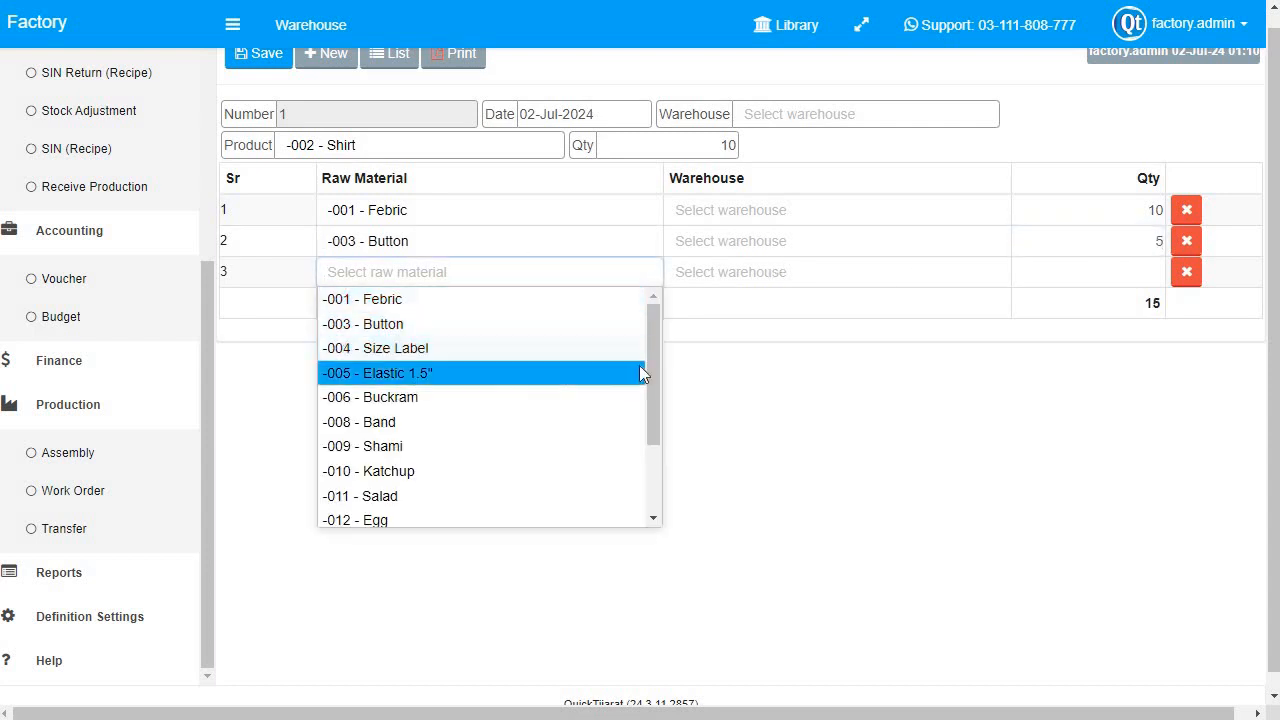
left_click(640, 370)
left_click(500, 305)
left_click(458, 434)
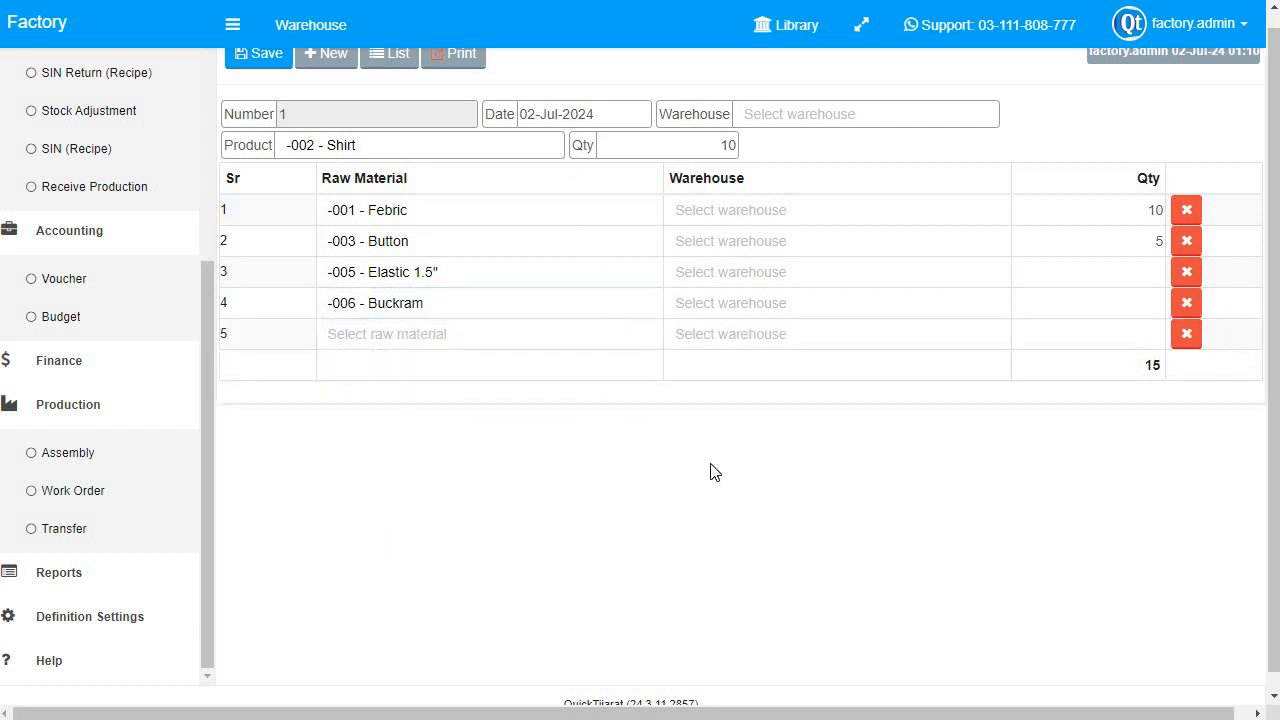
scroll(375, 164, "up", 1)
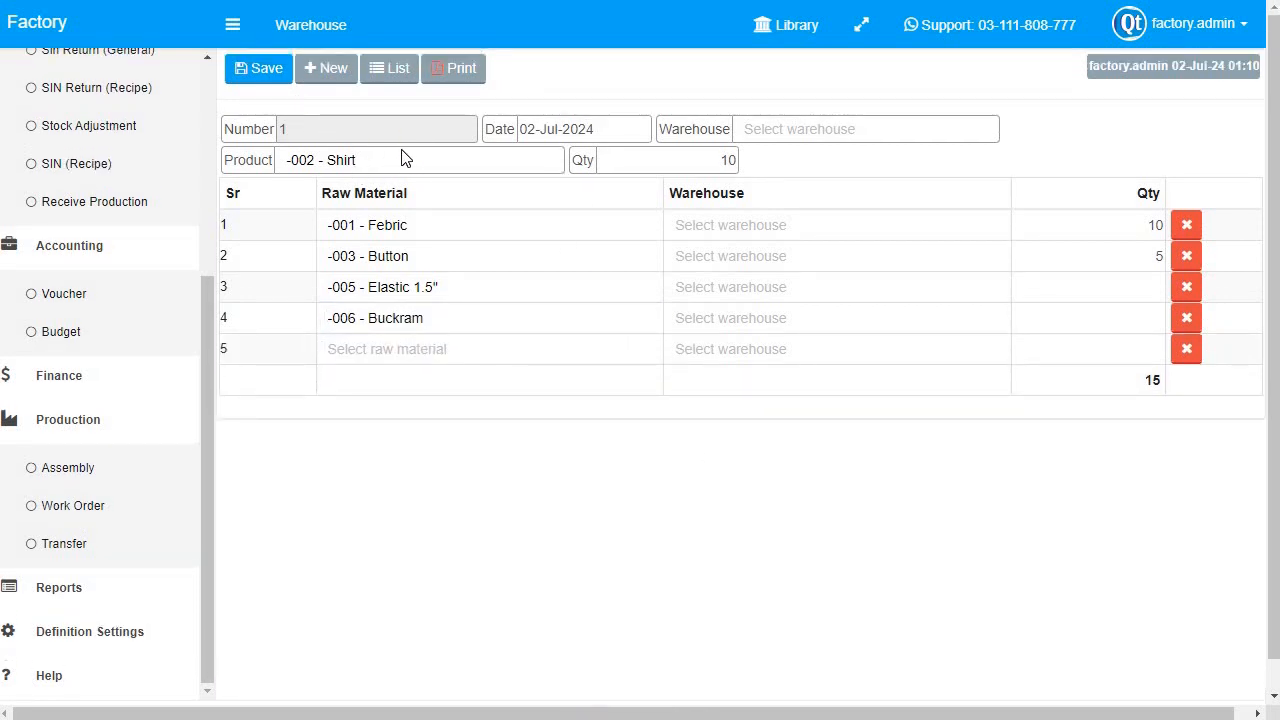
left_click(650, 164)
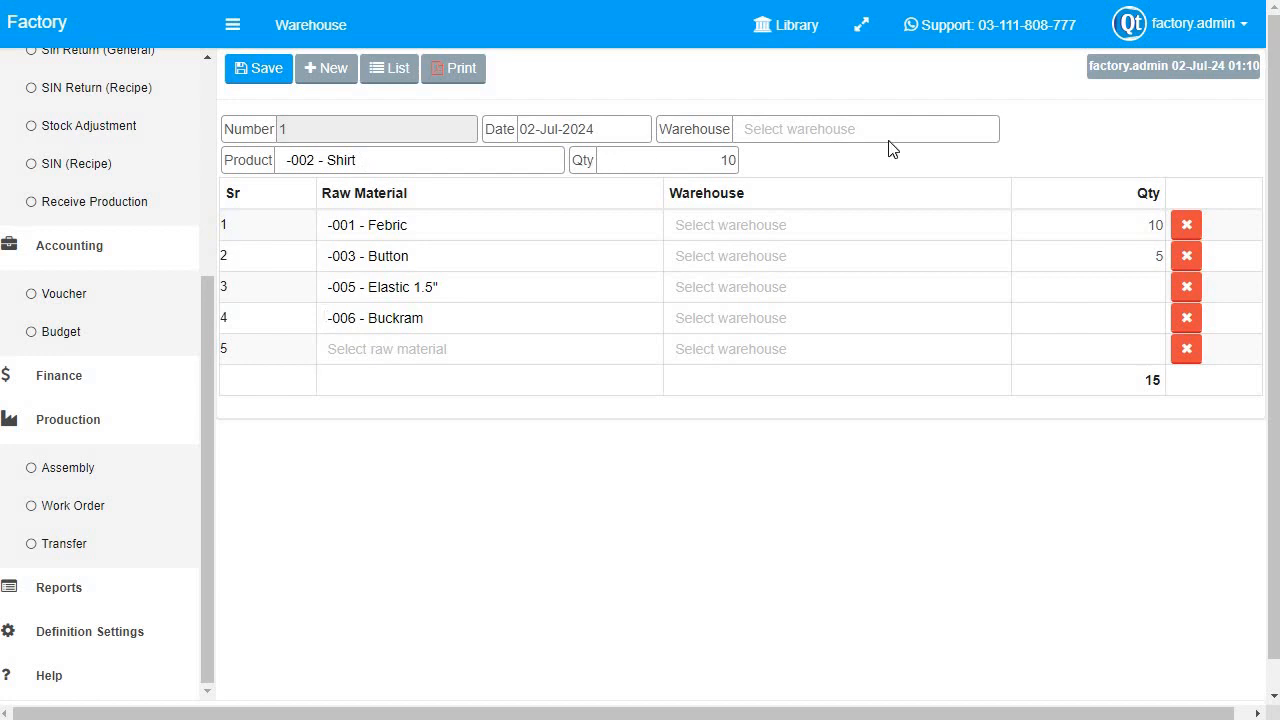